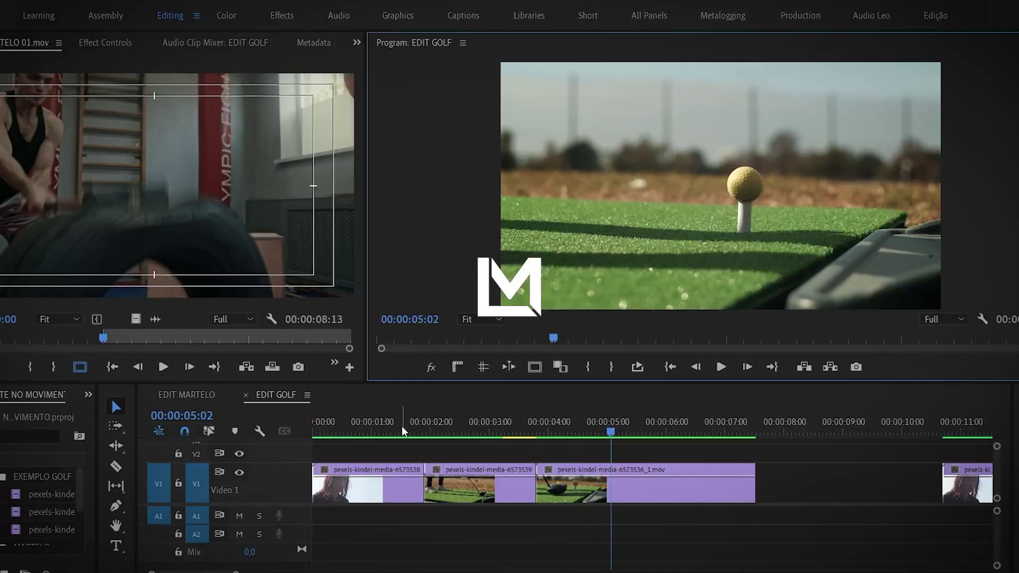
- Review the EDIT GOLF cut from the woman close-up through the golf swing, stopping at 00:00:15:07
{"action": "left_click", "coordinate": [402, 426]}
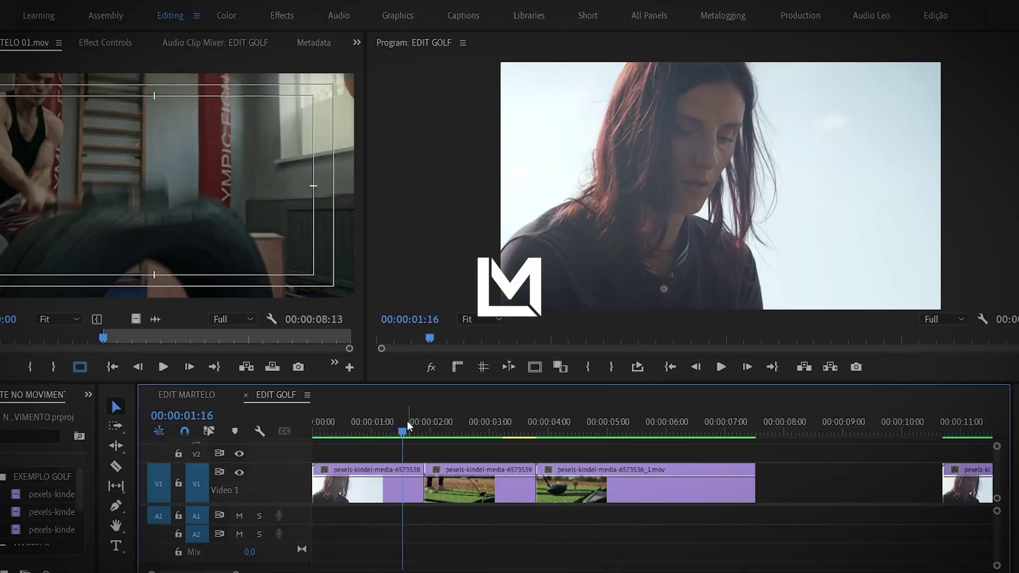
{"action": "left_click_drag", "start_coordinate": [324, 419], "coordinate": [375, 438]}
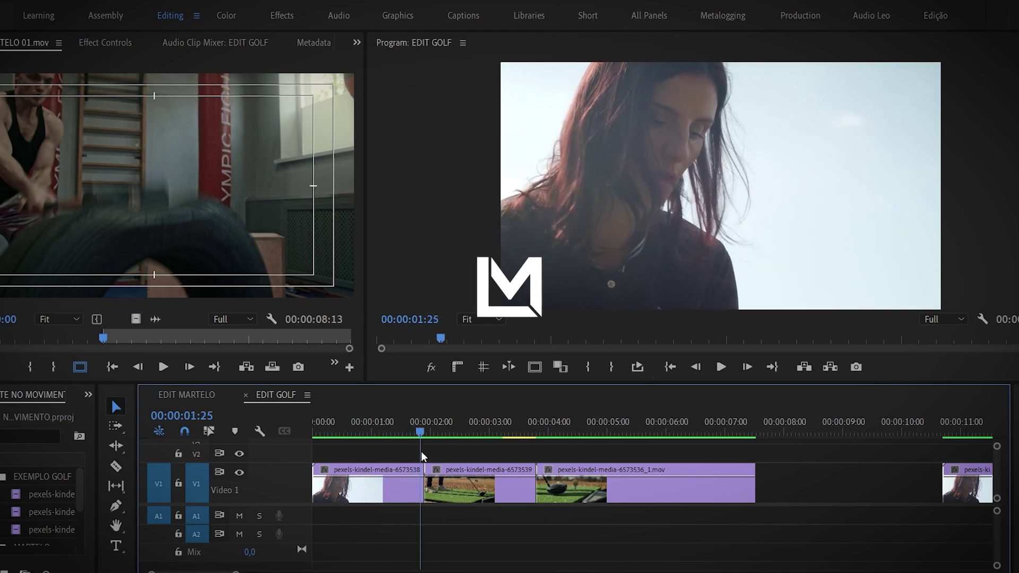
{"action": "left_click_drag", "start_coordinate": [375, 437], "coordinate": [431, 457]}
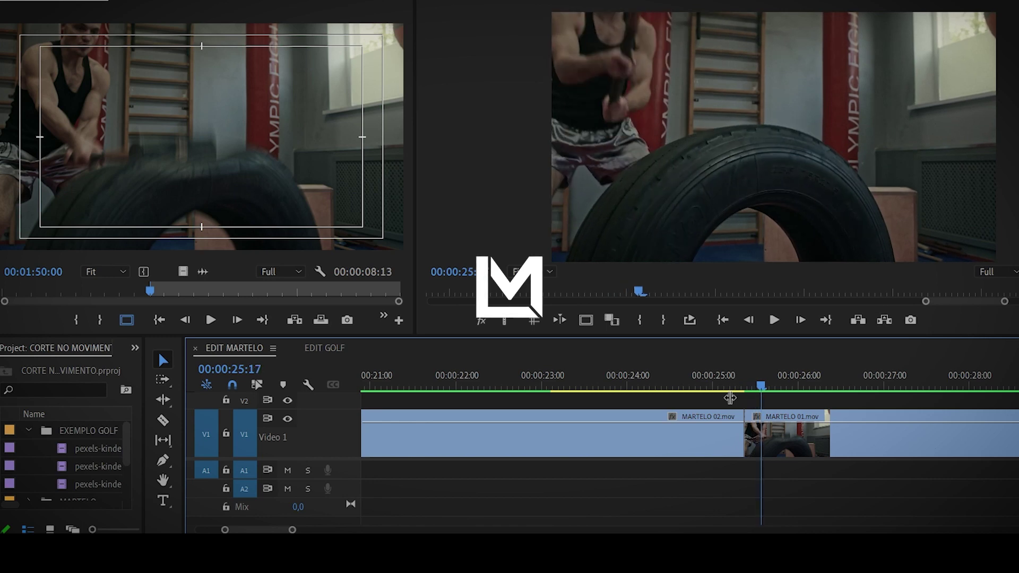
{"action": "key", "text": "minus"}
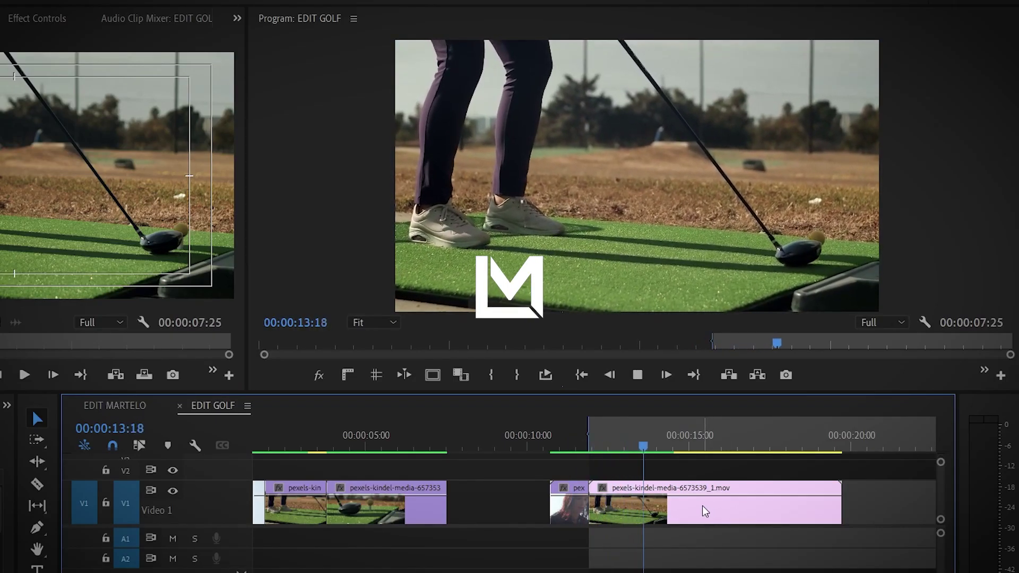
{"action": "key", "text": "space"}
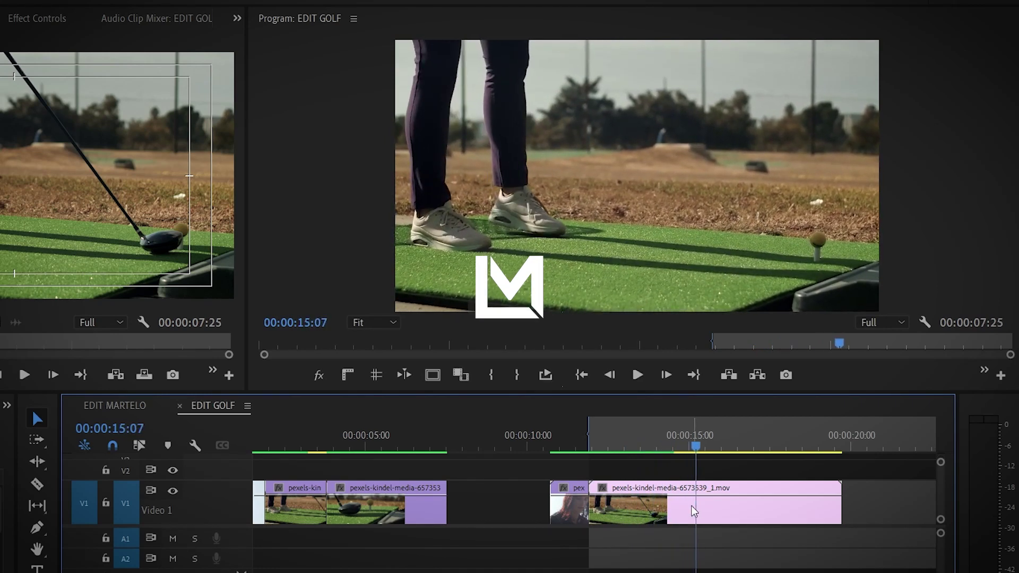
{"action": "left_click_drag", "start_coordinate": [549, 423], "coordinate": [564, 437]}
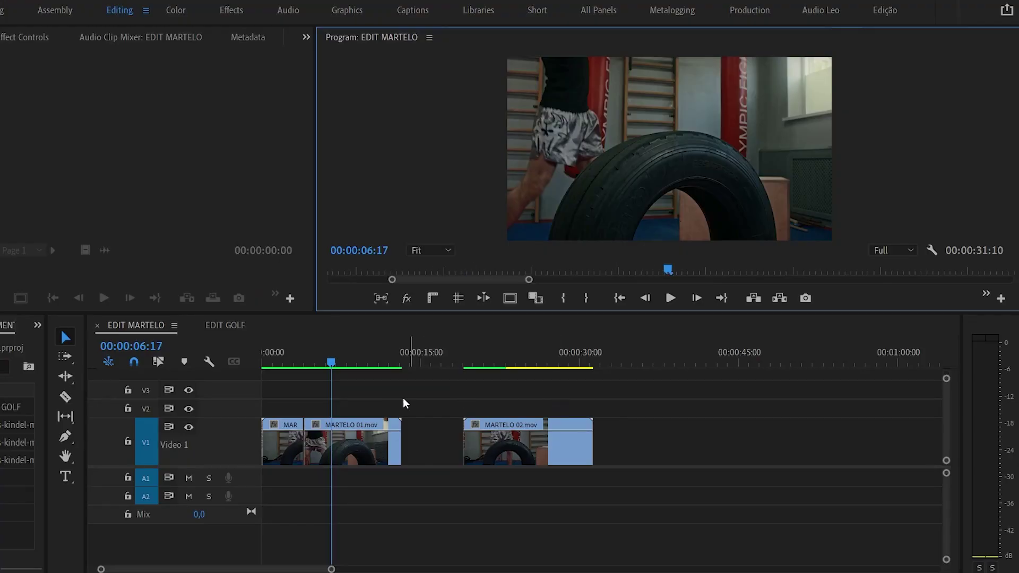
- Zoom in on the opening EDIT MARTELO clips and play through the first cut
{"action": "left_click", "coordinate": [359, 397]}
{"action": "key", "text": "ctrl+z"}
{"action": "key", "text": "="}
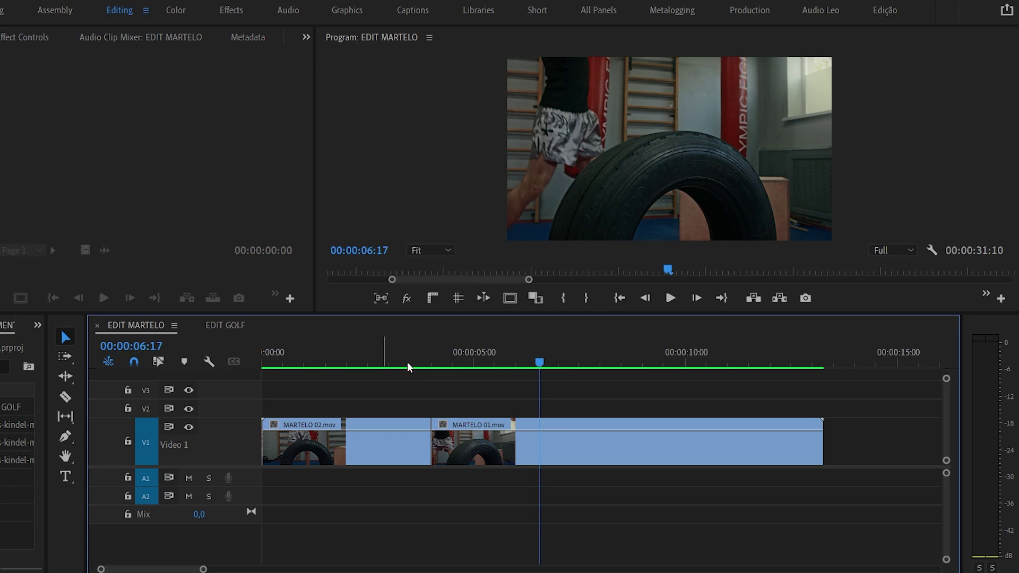
{"action": "left_click_drag", "start_coordinate": [539, 362], "coordinate": [382, 363]}
{"action": "key", "text": "space"}
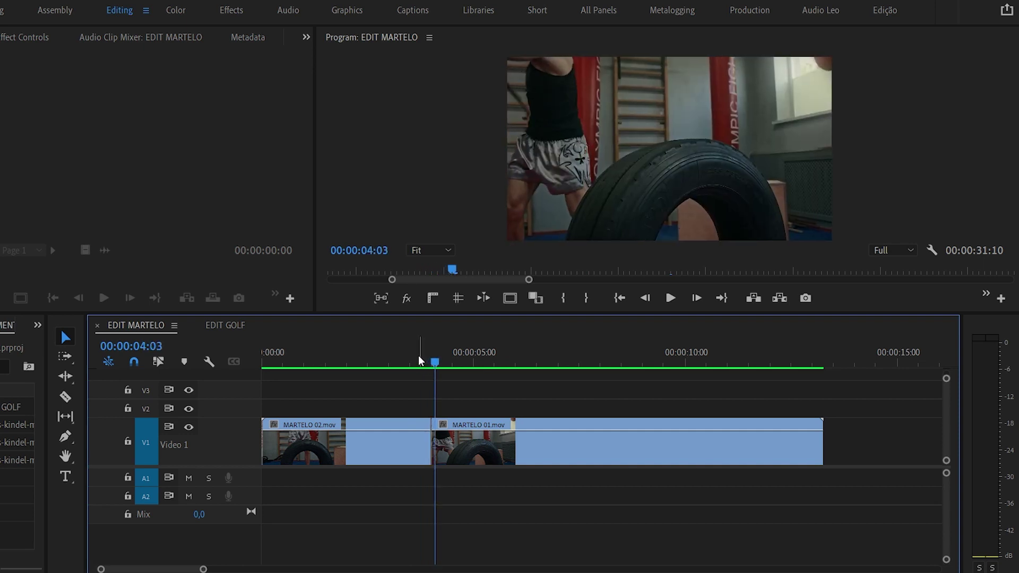
{"action": "left_click", "coordinate": [418, 361]}
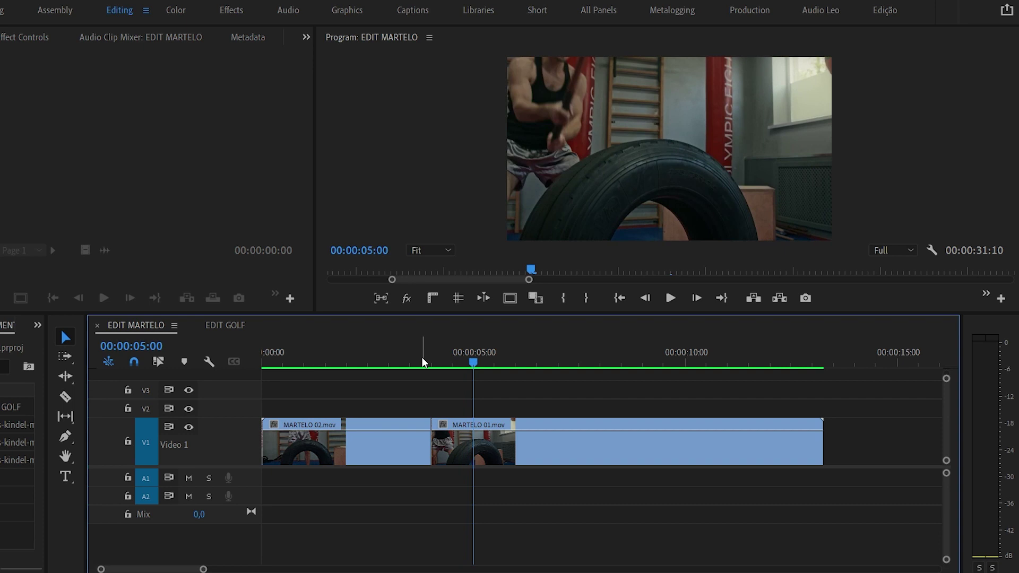
- Mark In at 00:00:01:27 and Out at 00:00:05:17, then bring up the monitor Button Editor
{"action": "left_click", "coordinate": [344, 361]}
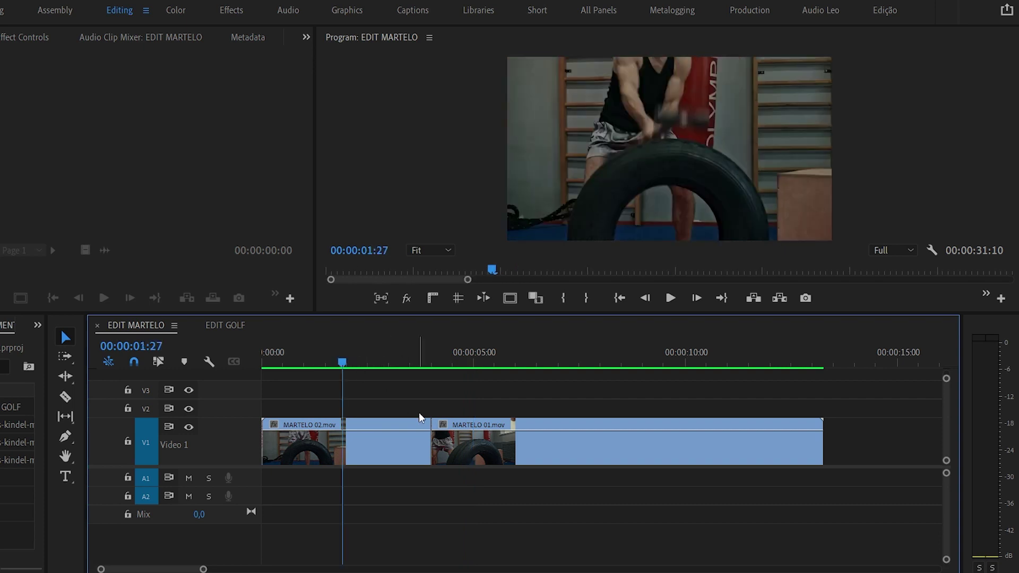
{"action": "key", "text": "i"}
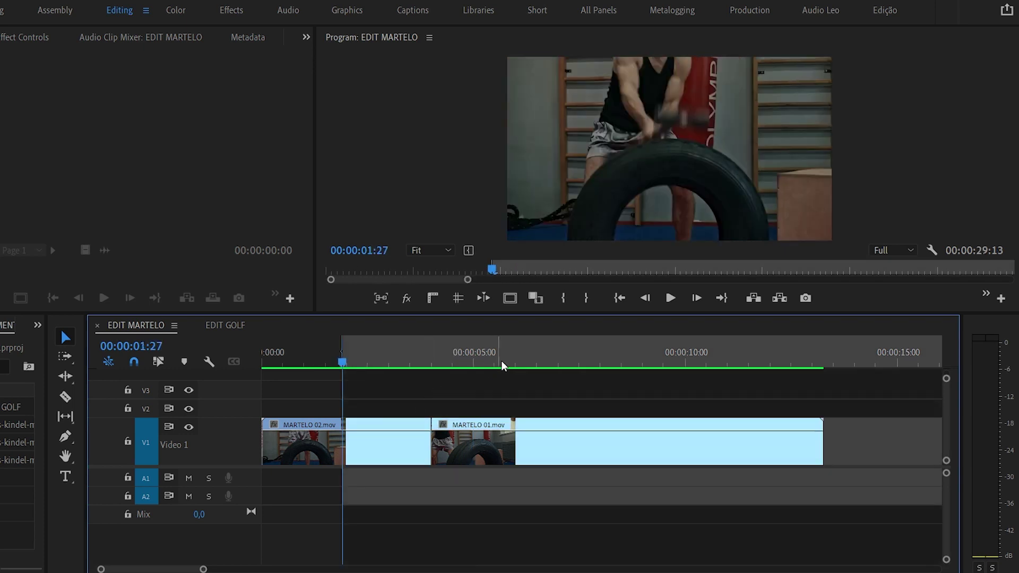
{"action": "left_click", "coordinate": [499, 355]}
{"action": "key", "text": "o"}
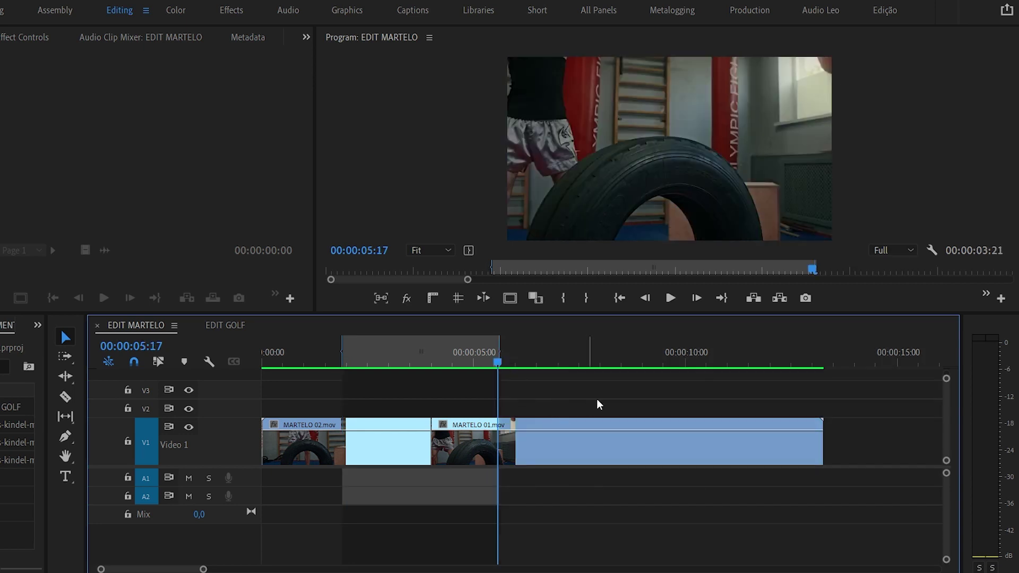
{"action": "left_click", "coordinate": [1001, 296]}
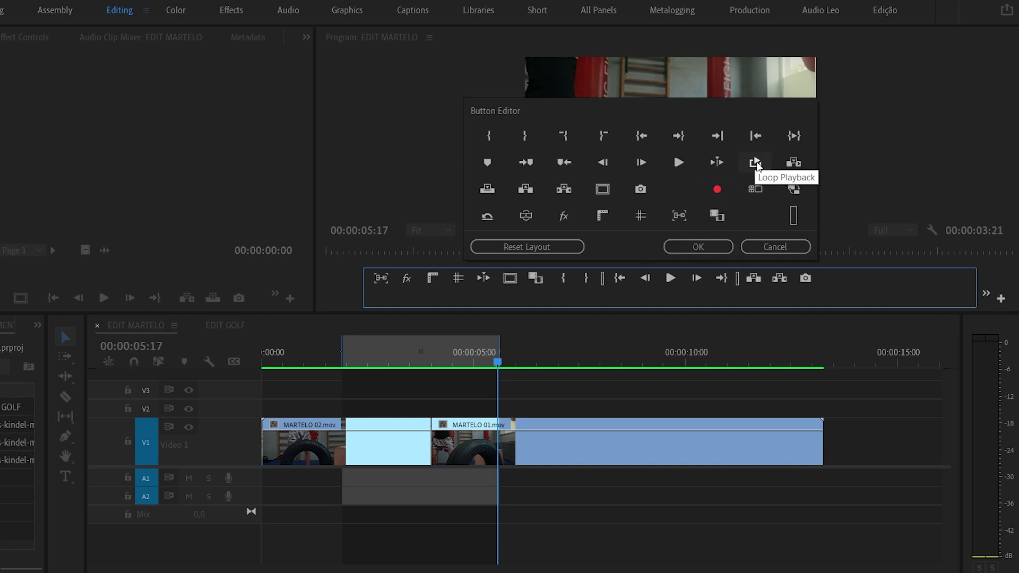
- Add Loop Playback to the Program monitor buttons and switch looping on for the marked range
{"action": "left_click_drag", "start_coordinate": [757, 165], "coordinate": [591, 277]}
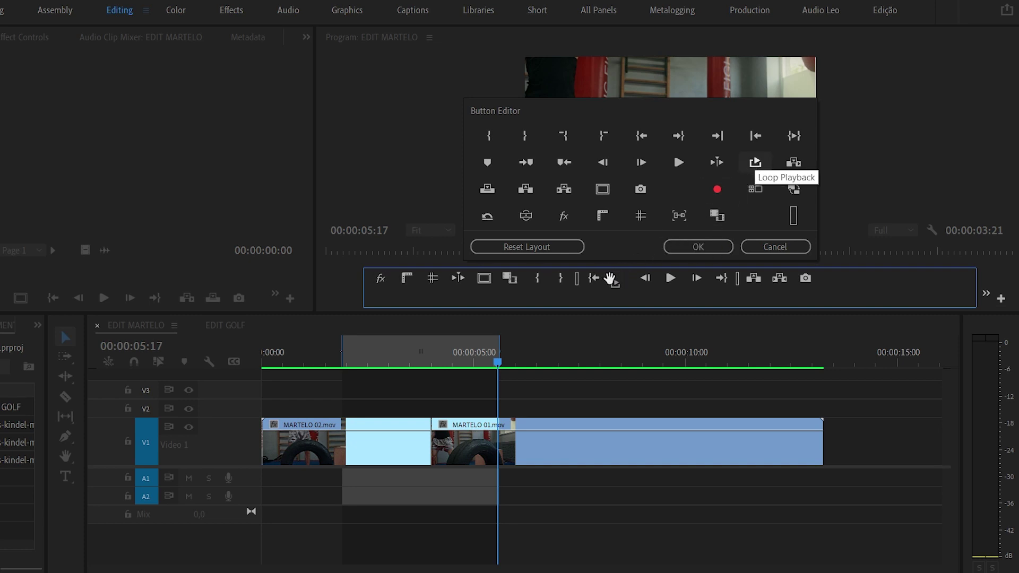
{"action": "left_click_drag", "start_coordinate": [591, 277], "coordinate": [587, 278]}
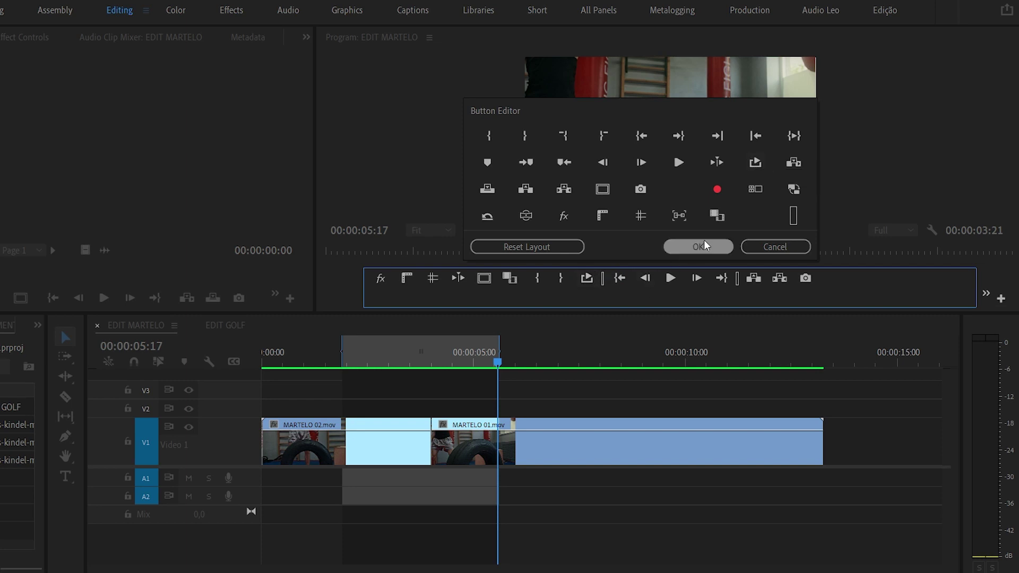
{"action": "left_click", "coordinate": [707, 247]}
{"action": "left_click", "coordinate": [587, 298]}
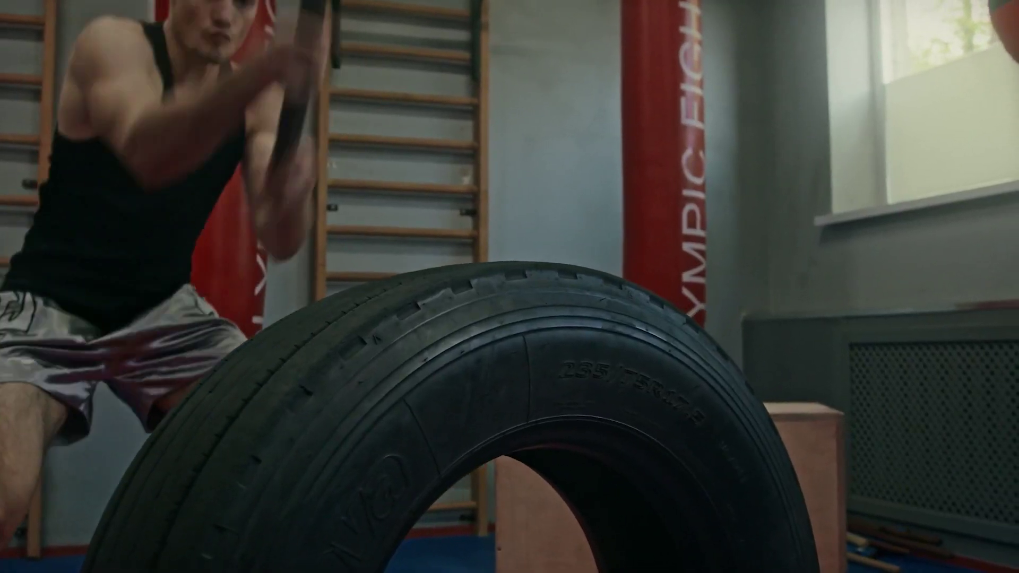
- Exit full-screen playback, zoom around 00:00:20:02, and toggle Loop Playback on then off
{"action": "key", "text": "Escape"}
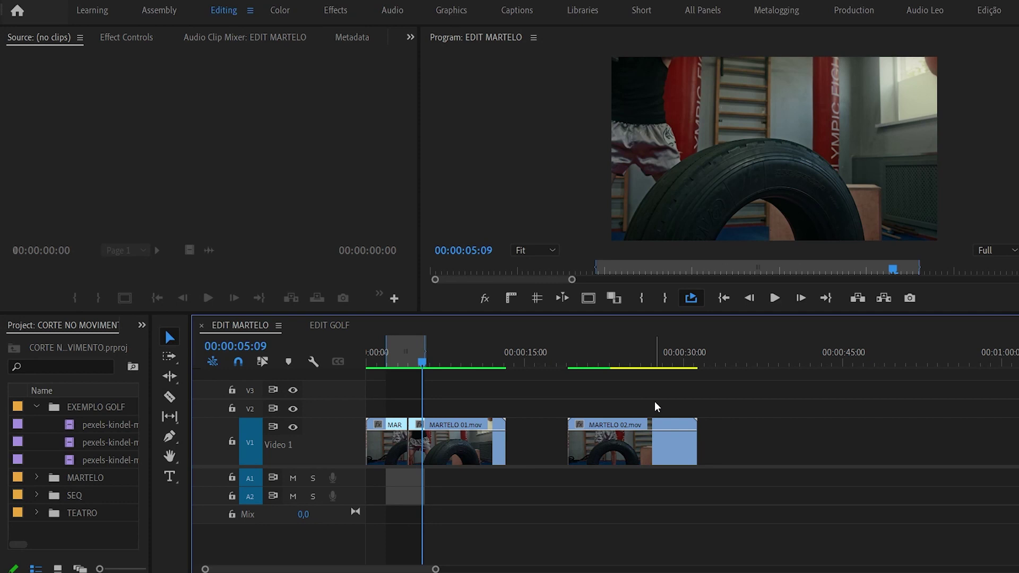
{"action": "left_click", "coordinate": [594, 362]}
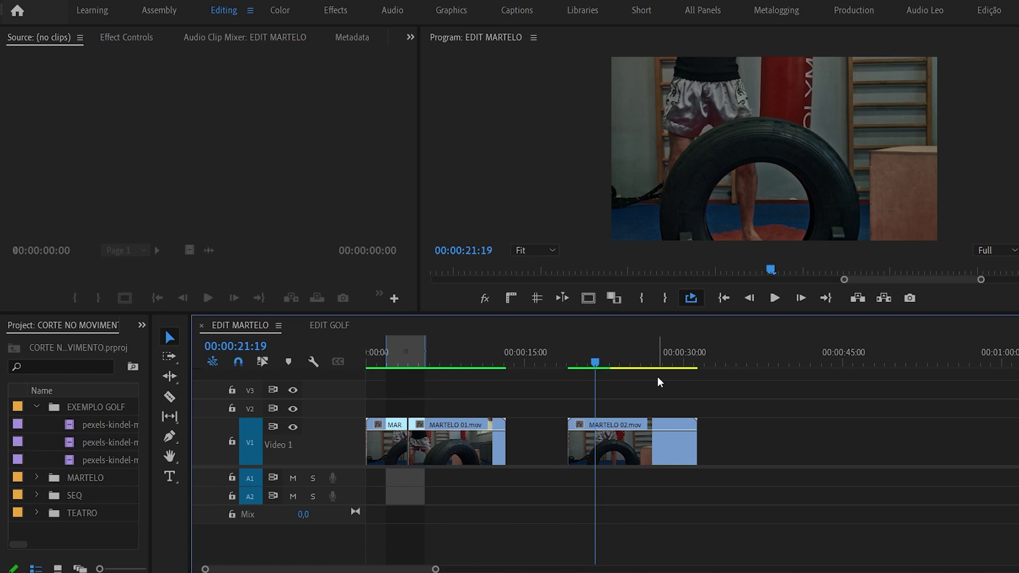
{"action": "key", "text": "="}
{"action": "key", "text": "j"}
{"action": "key", "text": "j"}
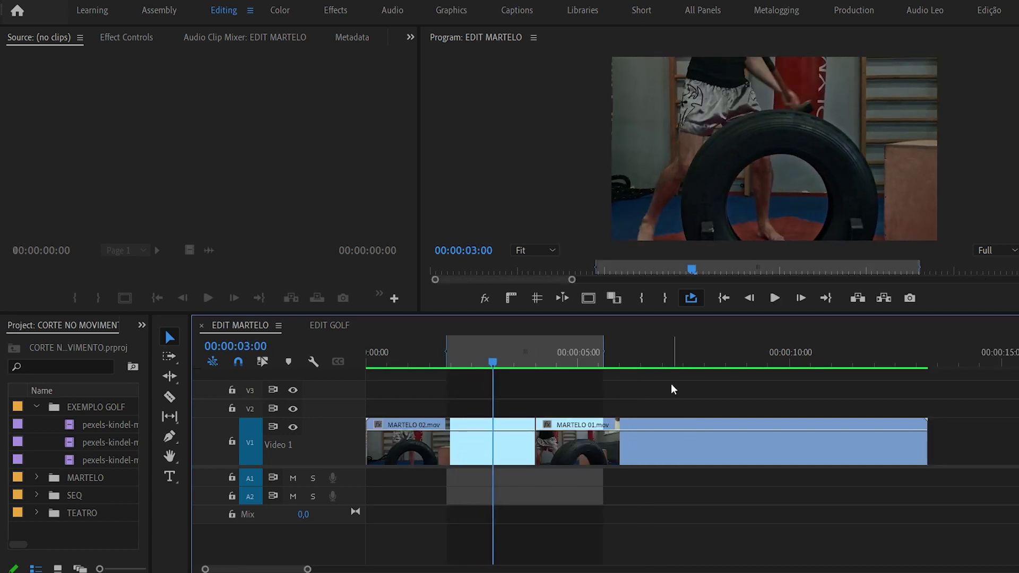
{"action": "left_click", "coordinate": [694, 297]}
{"action": "left_click", "coordinate": [697, 300]}
{"action": "key", "text": "minus"}
{"action": "key", "text": "minus"}
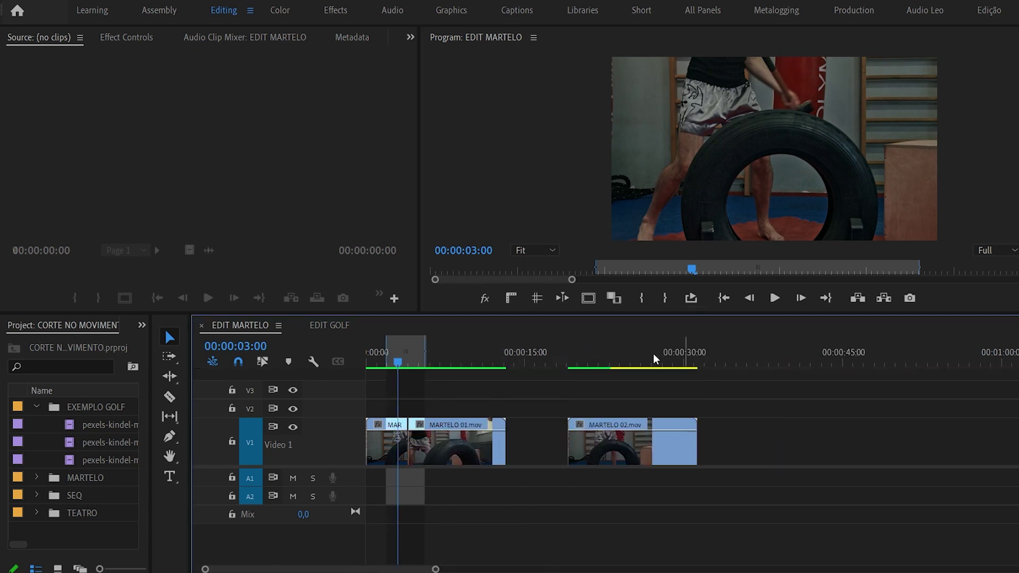
- Play MARTELO 02 from 00:00:21:21, park at 00:00:19:07, and maximize the Program monitor
{"action": "left_click", "coordinate": [596, 351]}
{"action": "key", "text": "equal"}
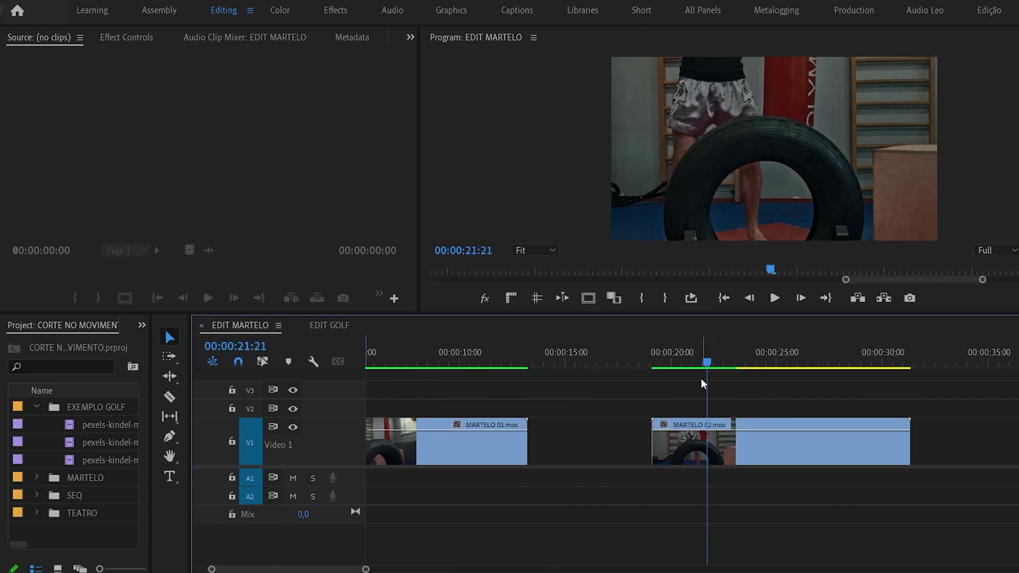
{"action": "key", "text": "space"}
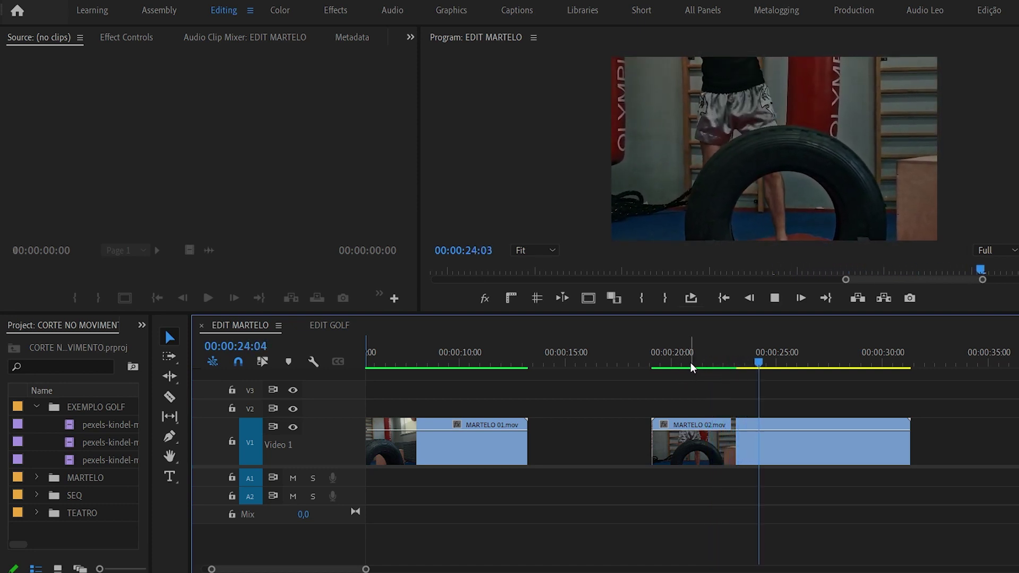
{"action": "key", "text": "space"}
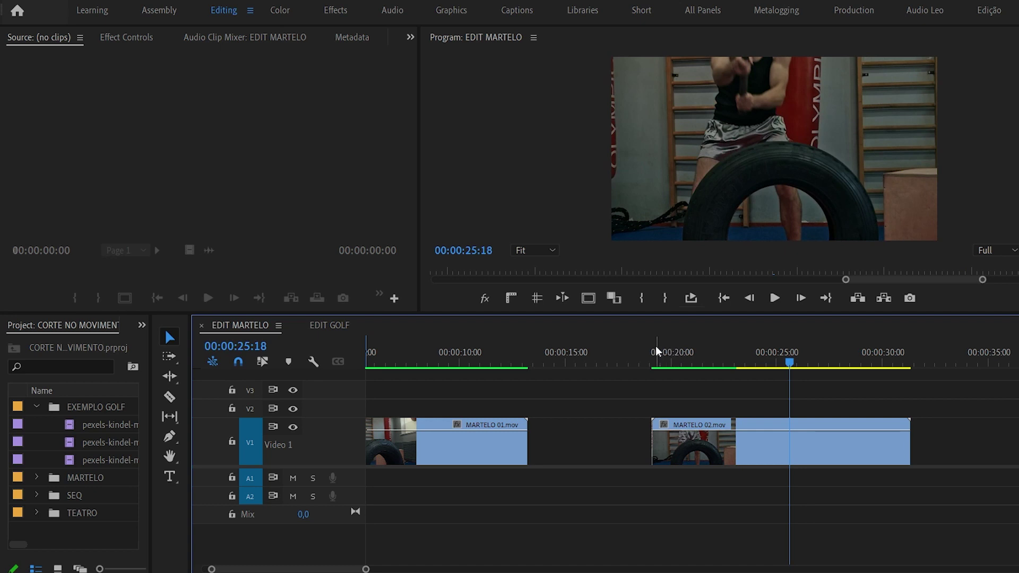
{"action": "left_click", "coordinate": [655, 352]}
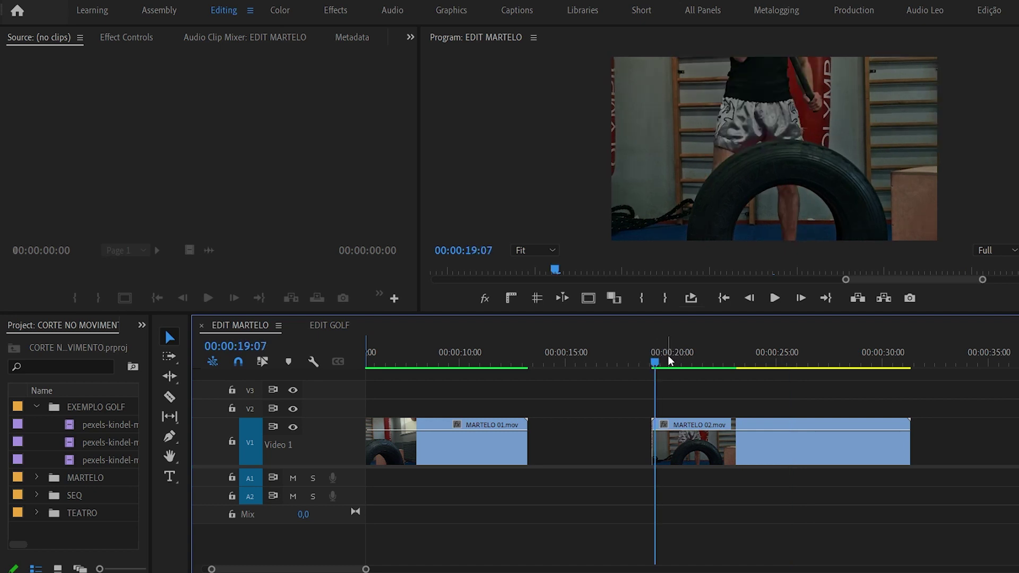
{"action": "key", "text": "grave"}
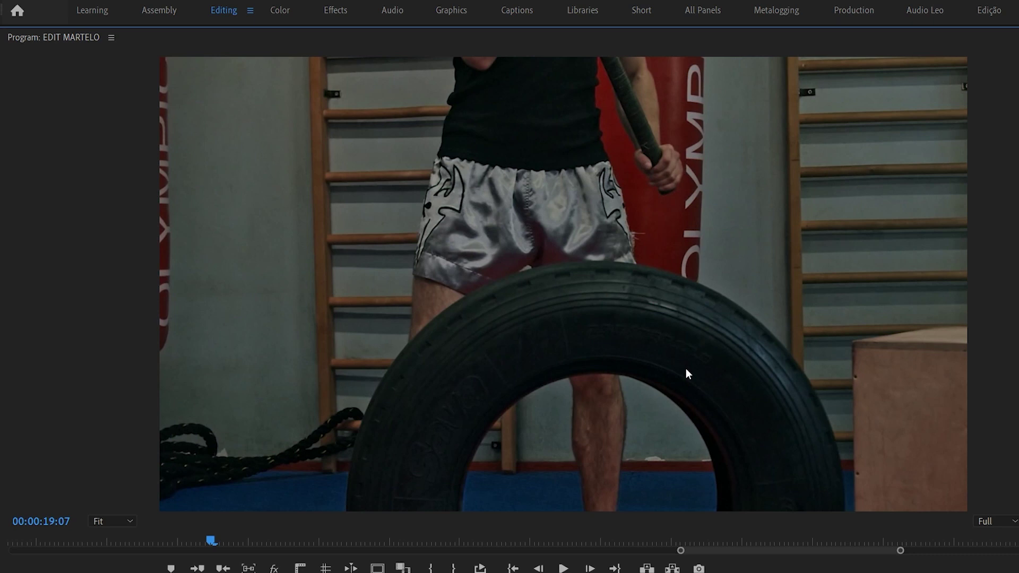
- Play the MARTELO 02 shot at full size, stopping at 00:00:27:03
{"action": "key", "text": "space"}
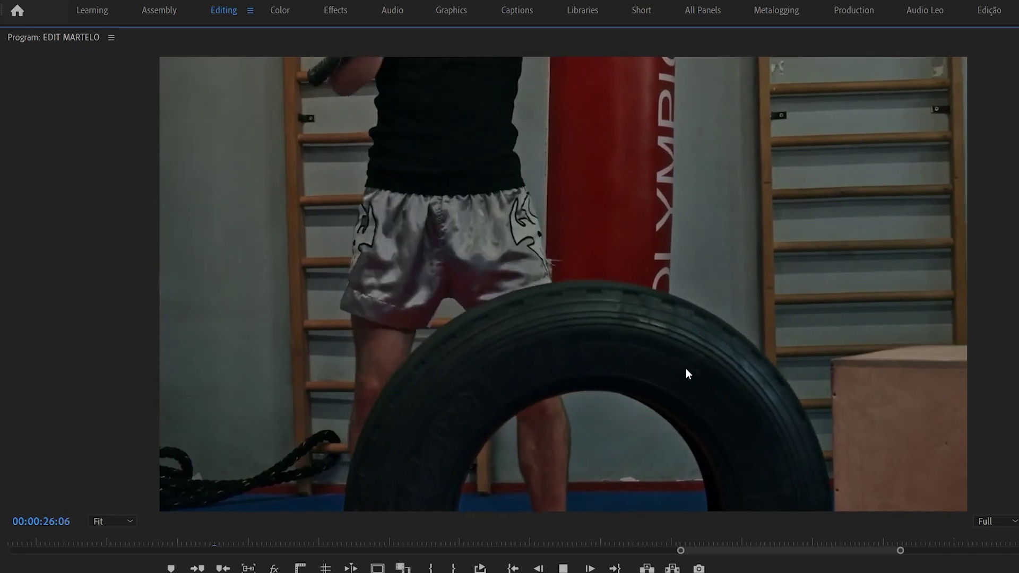
{"action": "key", "text": "space"}
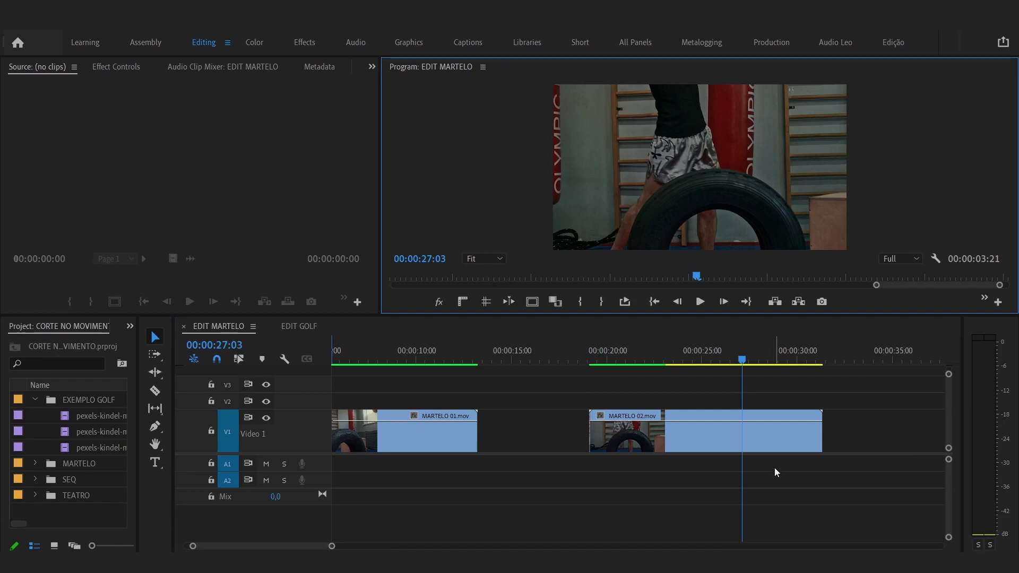
- Zoom out and match-frame MARTELO 01 at 00:00:09:28 into the Source monitor
{"action": "left_click", "coordinate": [664, 392]}
{"action": "key", "text": "minus"}
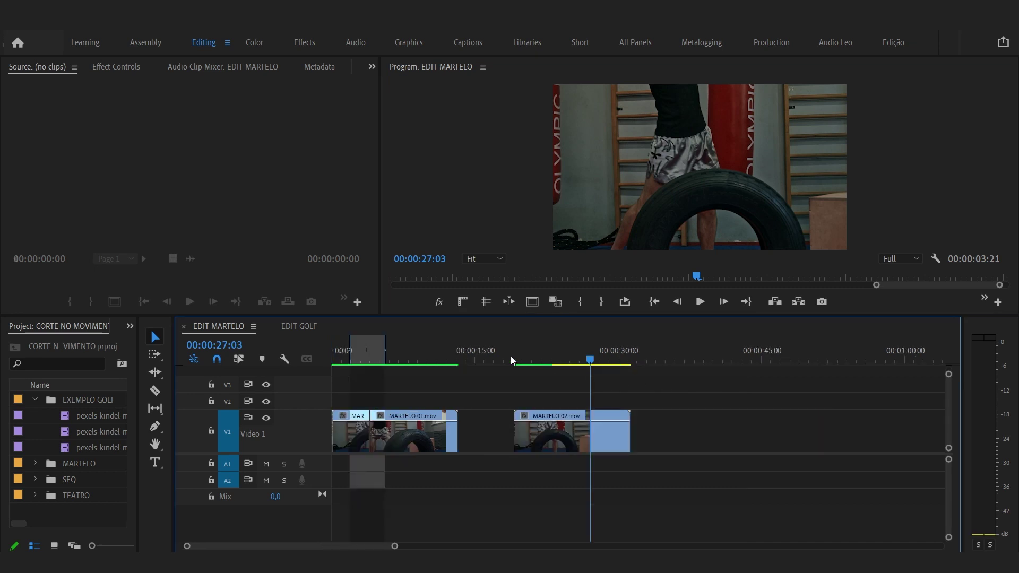
{"action": "left_click", "coordinate": [426, 354]}
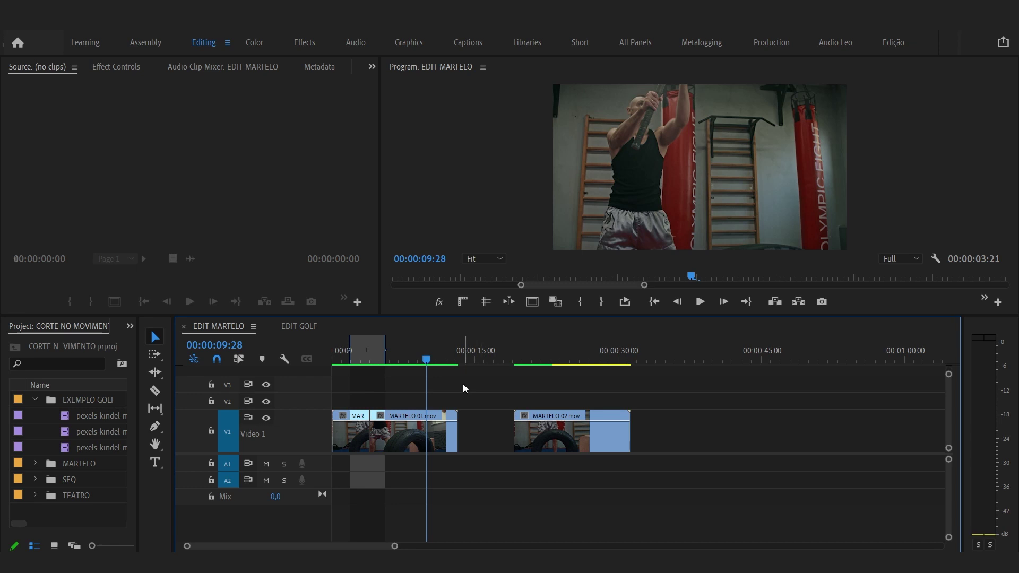
{"action": "key", "text": "f"}
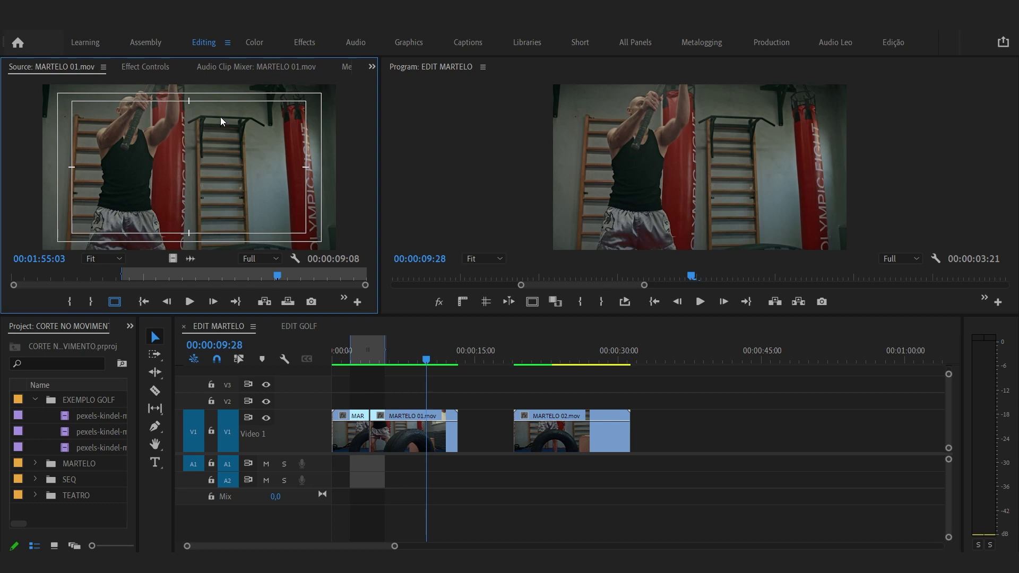
- Clear the MARTELO 01 source In point and cue the source to the tire shot at 01:50:23
{"action": "left_click", "coordinate": [557, 361]}
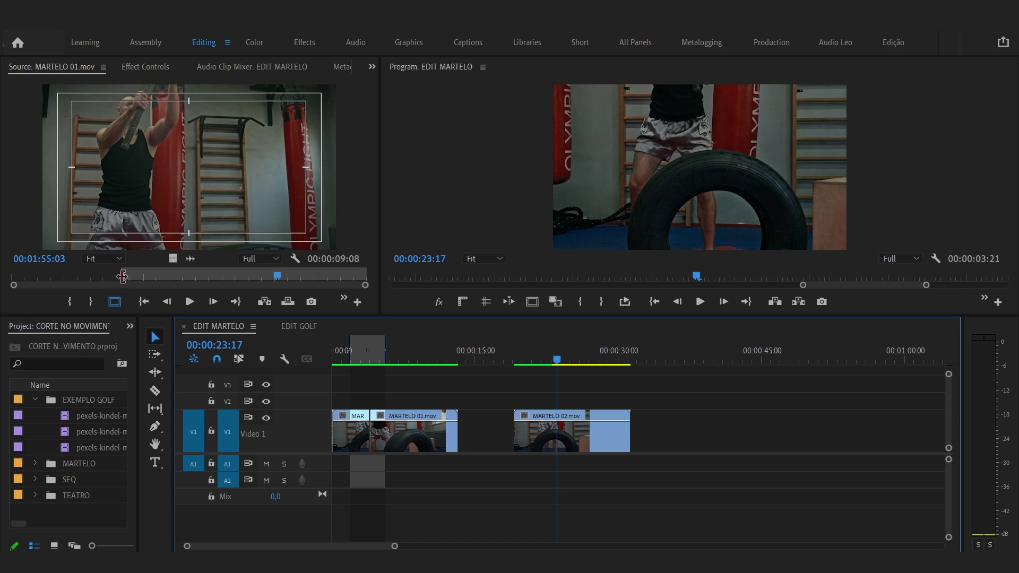
{"action": "right_click", "coordinate": [123, 279]}
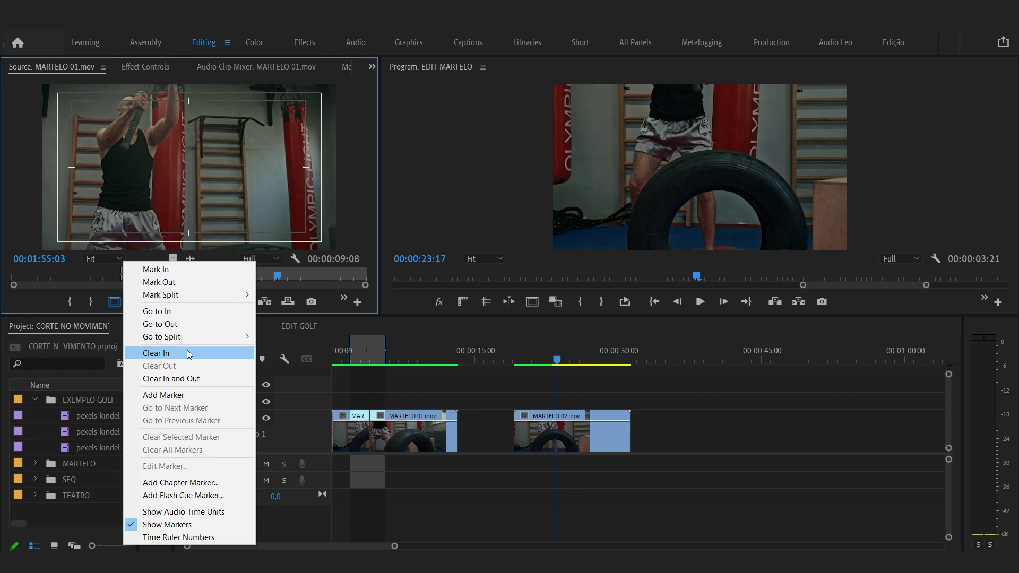
{"action": "left_click", "coordinate": [189, 353]}
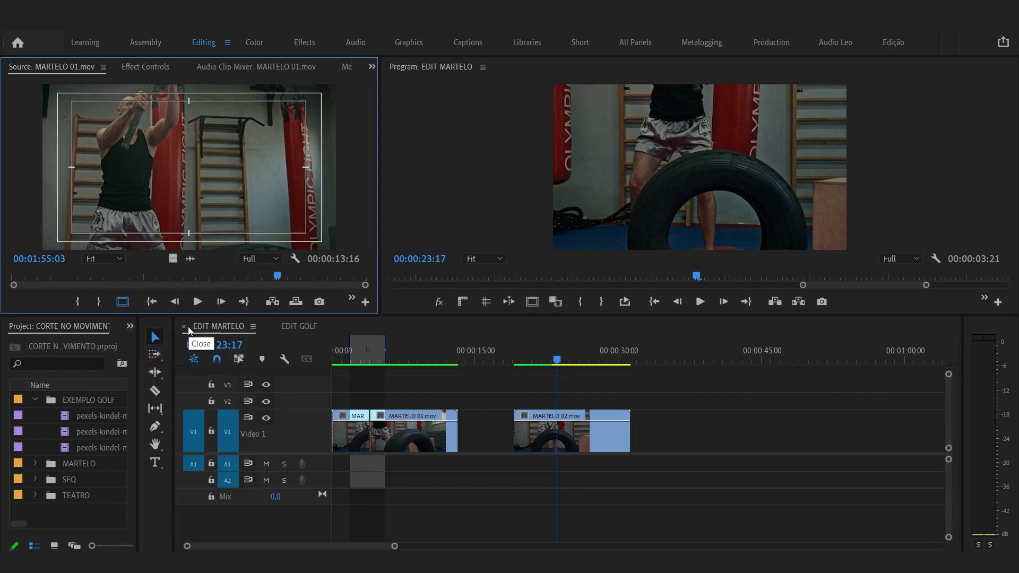
{"action": "left_click_drag", "start_coordinate": [142, 277], "coordinate": [163, 277]}
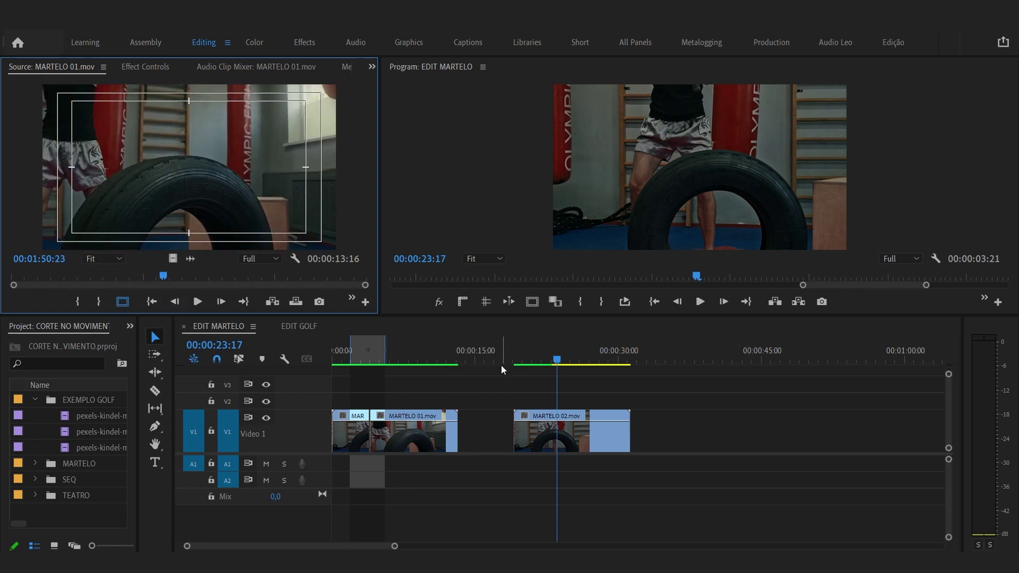
- Zoom the timeline, enlarge the monitors, and play the sequence from just before the cut
{"action": "left_click", "coordinate": [600, 386]}
{"action": "key", "text": "="}
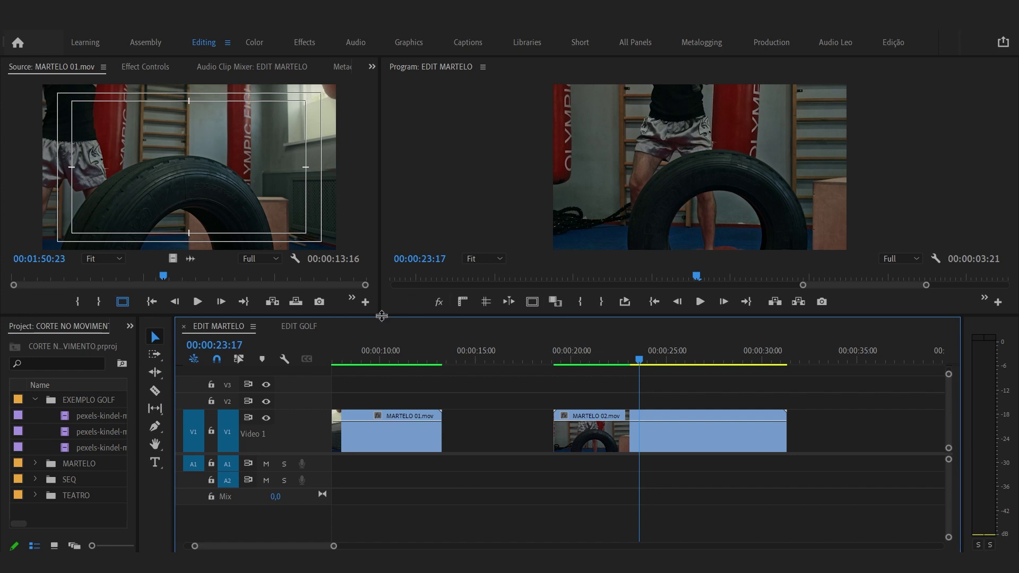
{"action": "left_click_drag", "start_coordinate": [381, 316], "coordinate": [373, 374]}
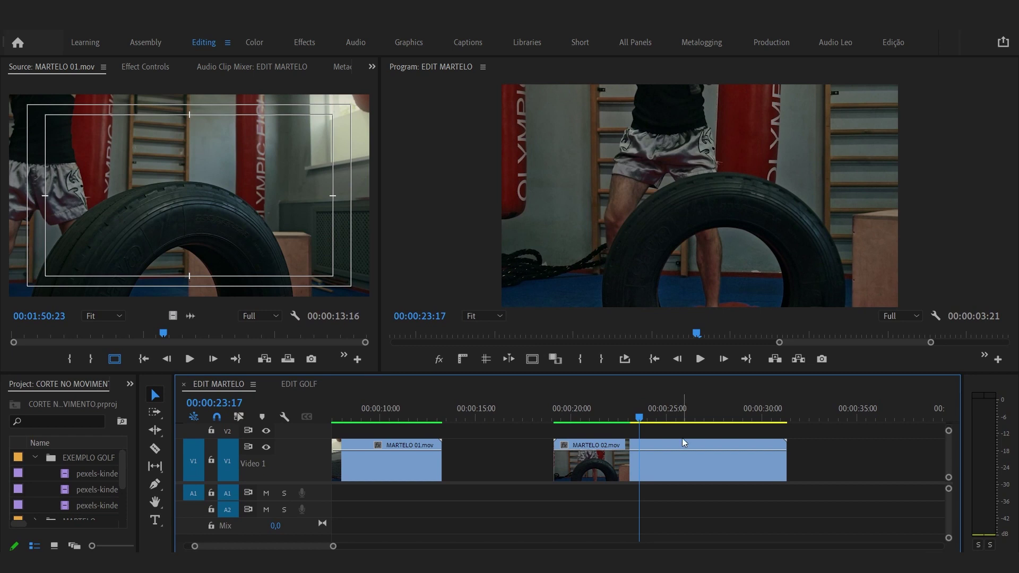
{"action": "left_click", "coordinate": [573, 418]}
{"action": "key", "text": "space"}
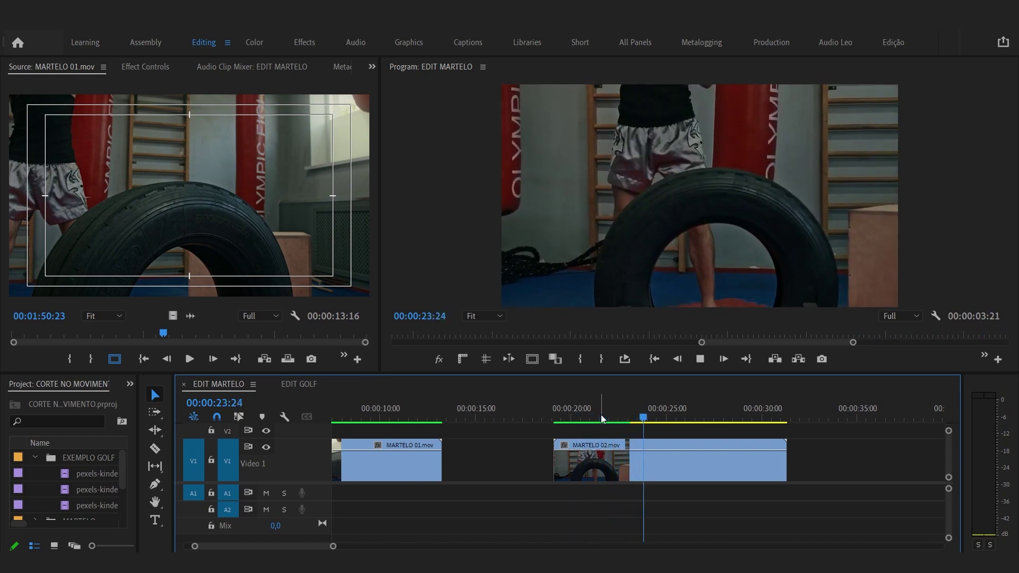
{"action": "key", "text": "space"}
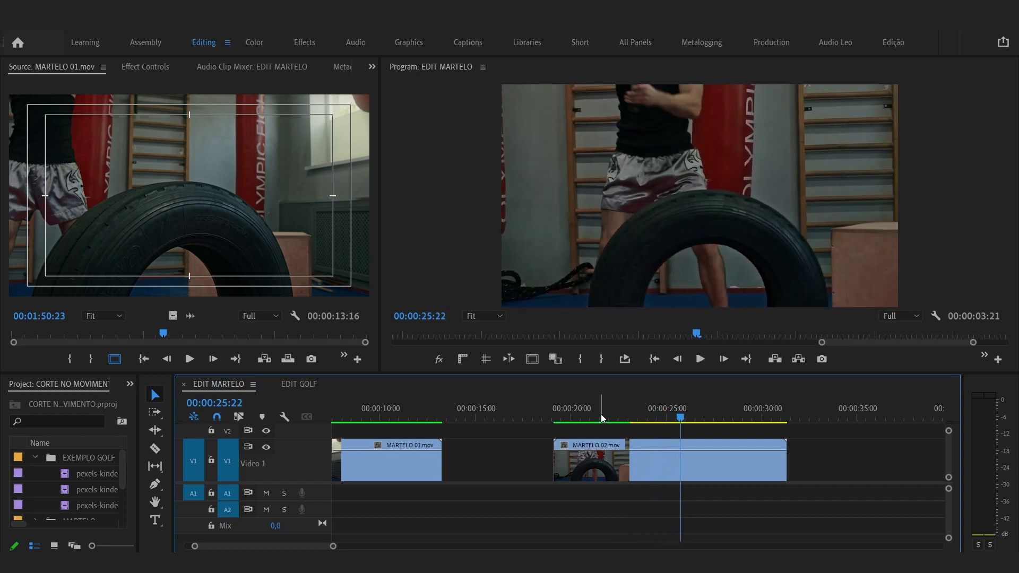
- Find the hammer strike frame by frame and set the sequence In point at 00:00:25:11
{"action": "left_click", "coordinate": [557, 418]}
{"action": "key", "text": "space"}
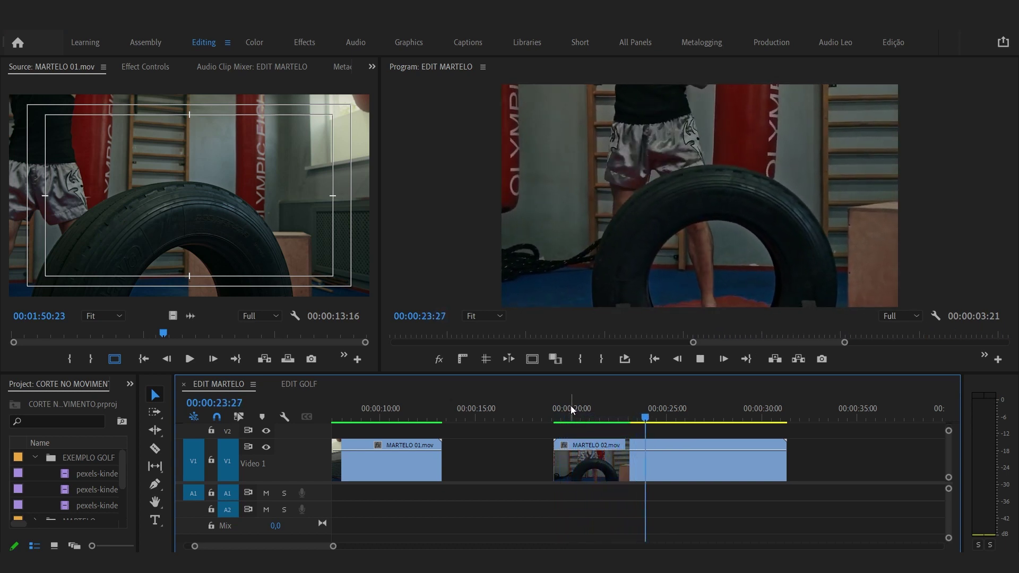
{"action": "key", "text": "space"}
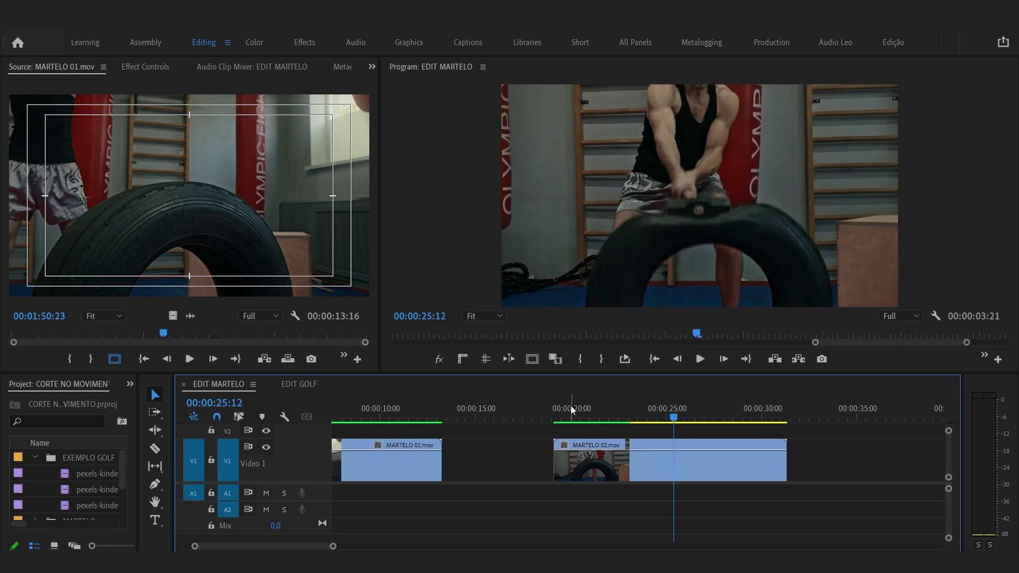
{"action": "key", "text": "Left"}
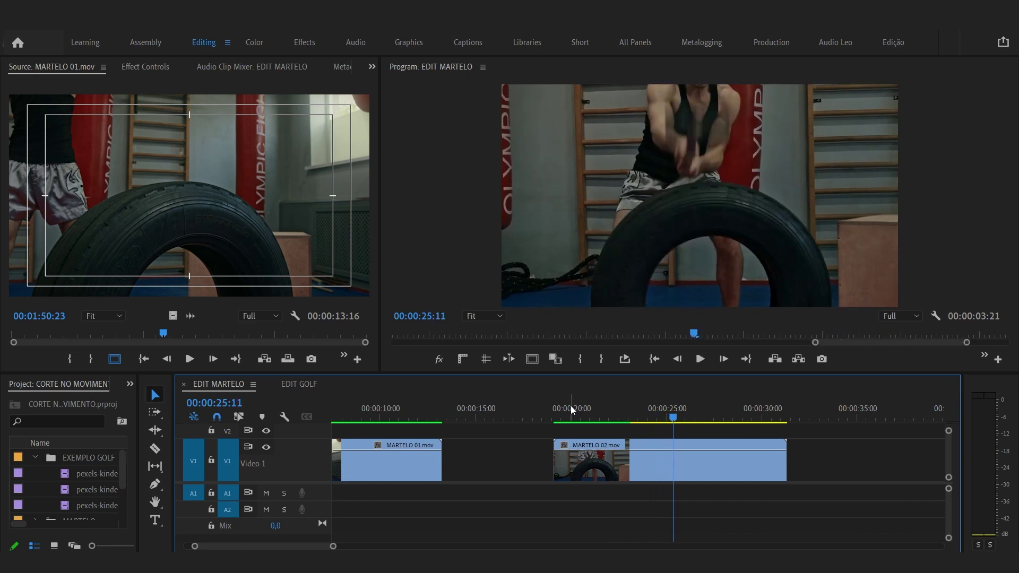
{"action": "key", "text": "Left"}
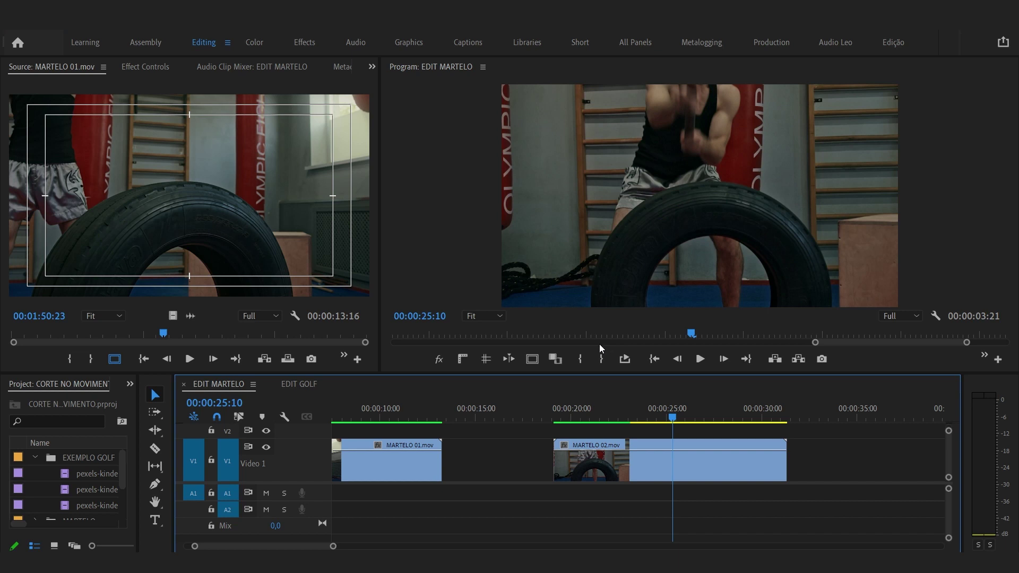
{"action": "key", "text": "Right"}
{"action": "key", "text": "Right"}
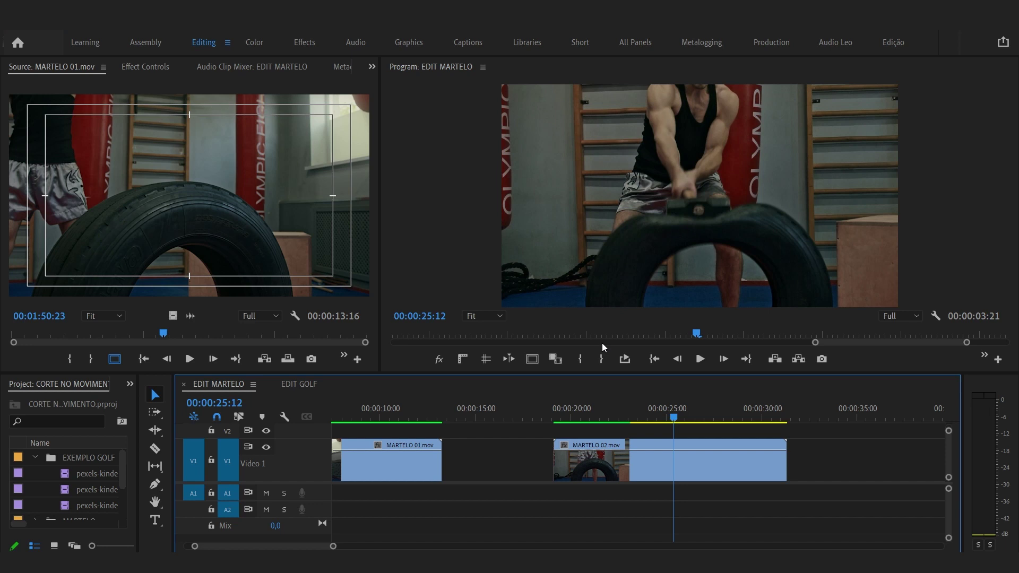
{"action": "key", "text": "Left"}
{"action": "key", "text": "Left"}
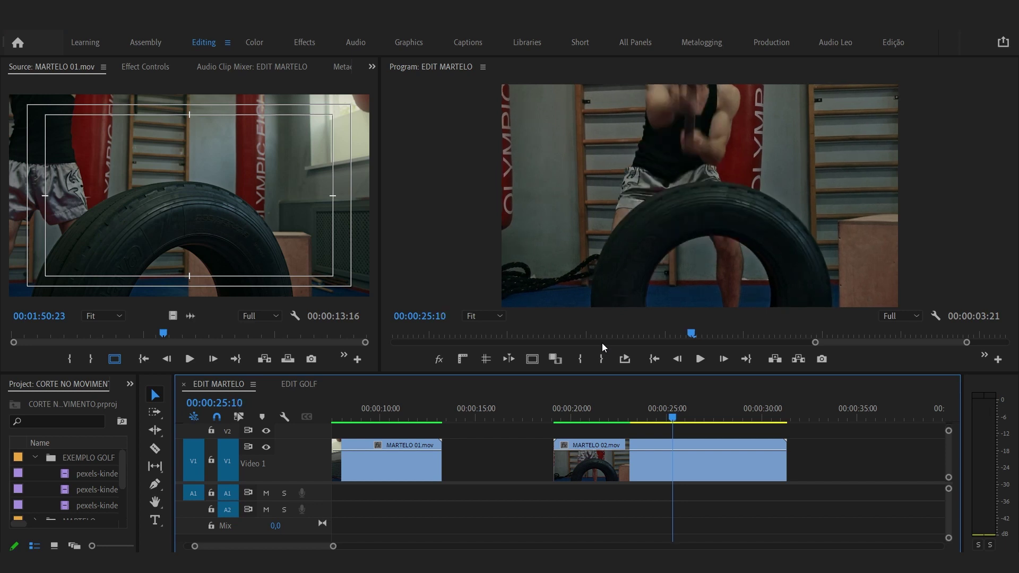
{"action": "key", "text": "Right"}
{"action": "key", "text": "Right"}
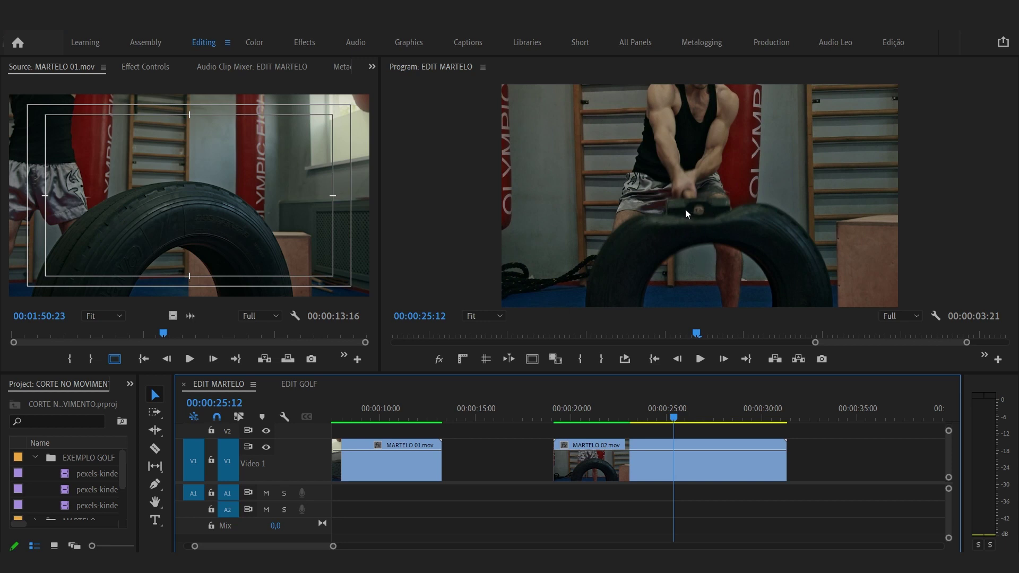
{"action": "key", "text": "Left"}
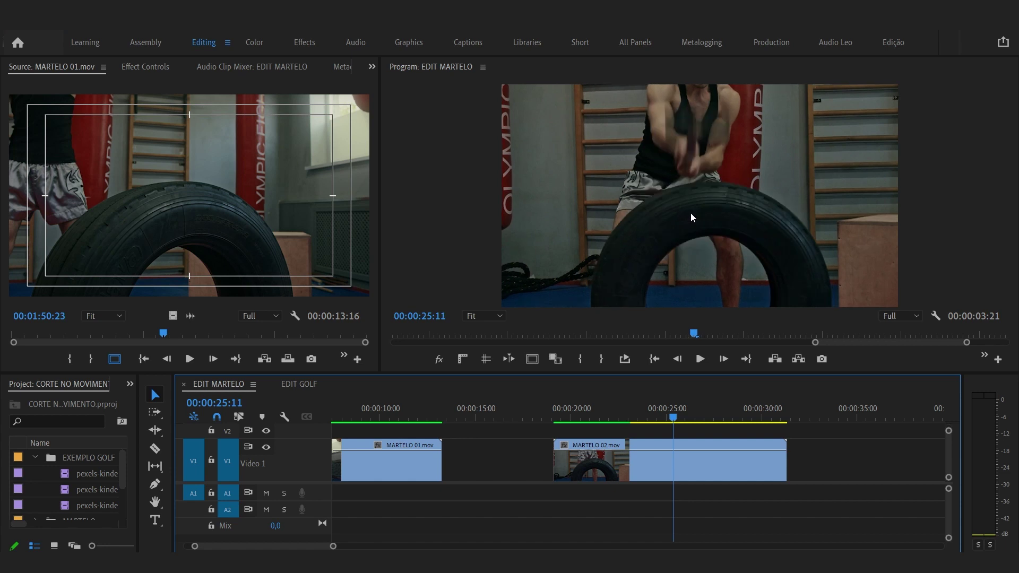
{"action": "key", "text": "i"}
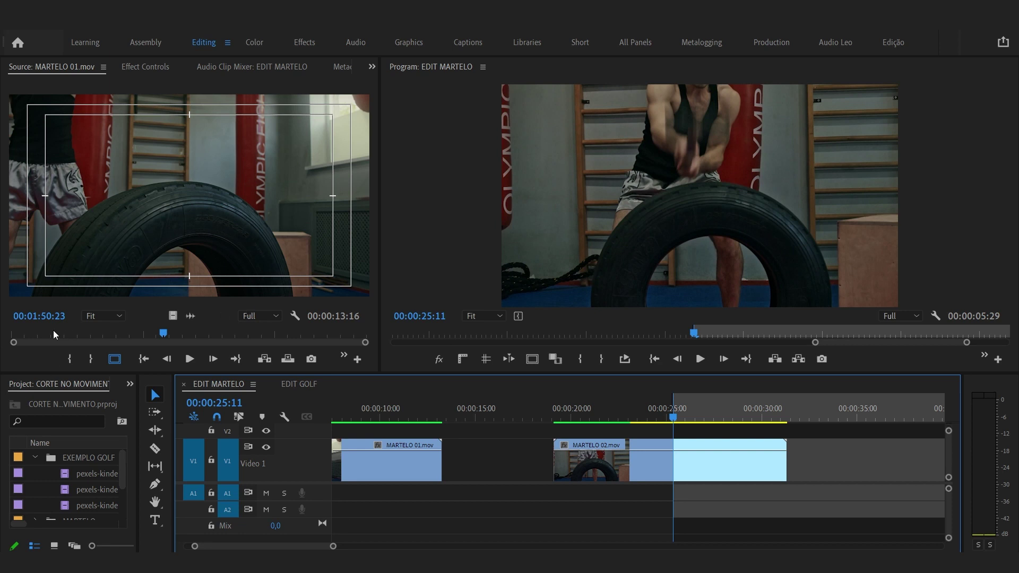
- Play MARTELO 01 in the Source monitor from the start and stop near the hammer swing
{"action": "left_click", "coordinate": [58, 335]}
{"action": "key", "text": "Home"}
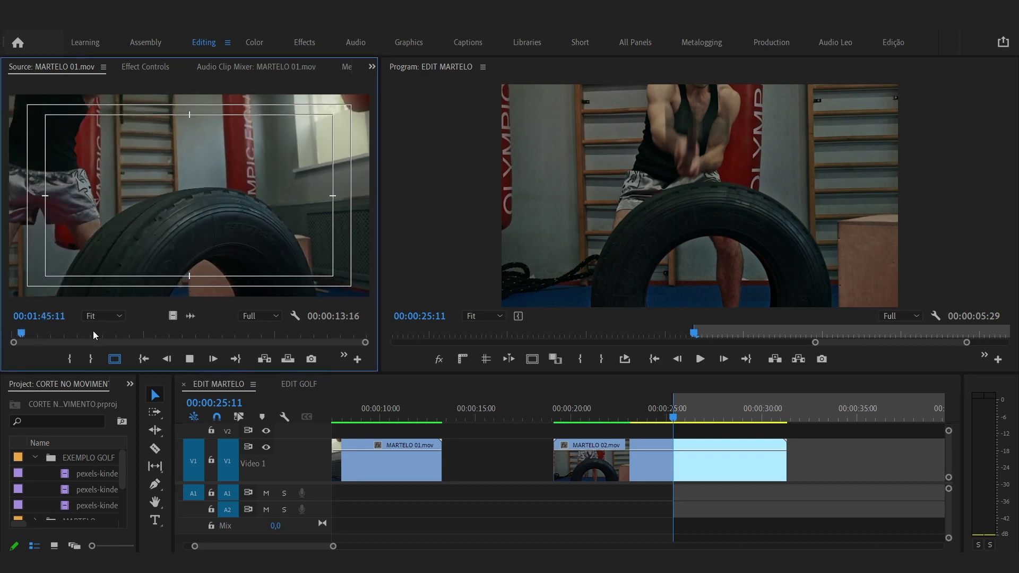
{"action": "key", "text": "space"}
{"action": "key", "text": "space"}
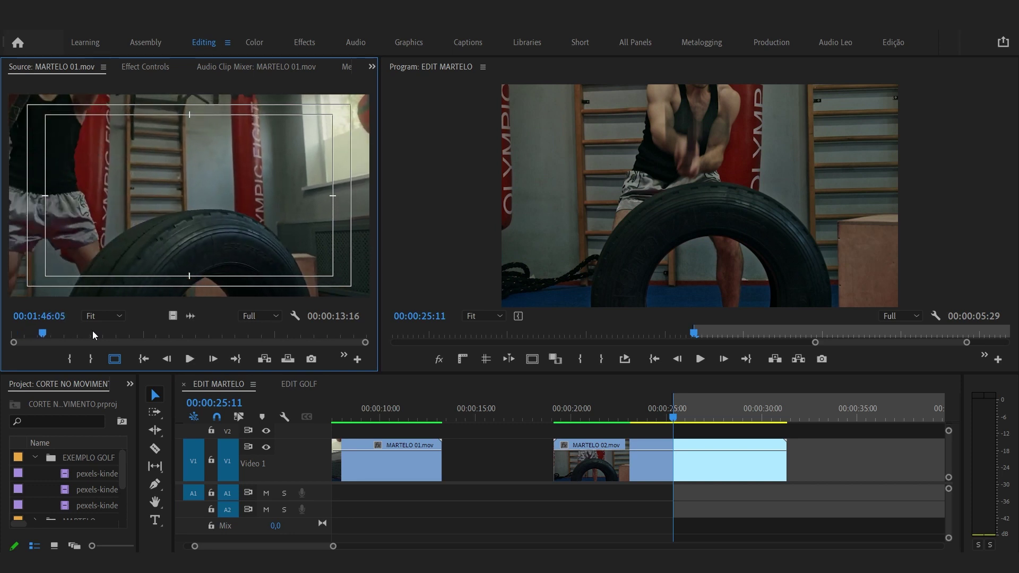
{"action": "key", "text": "space"}
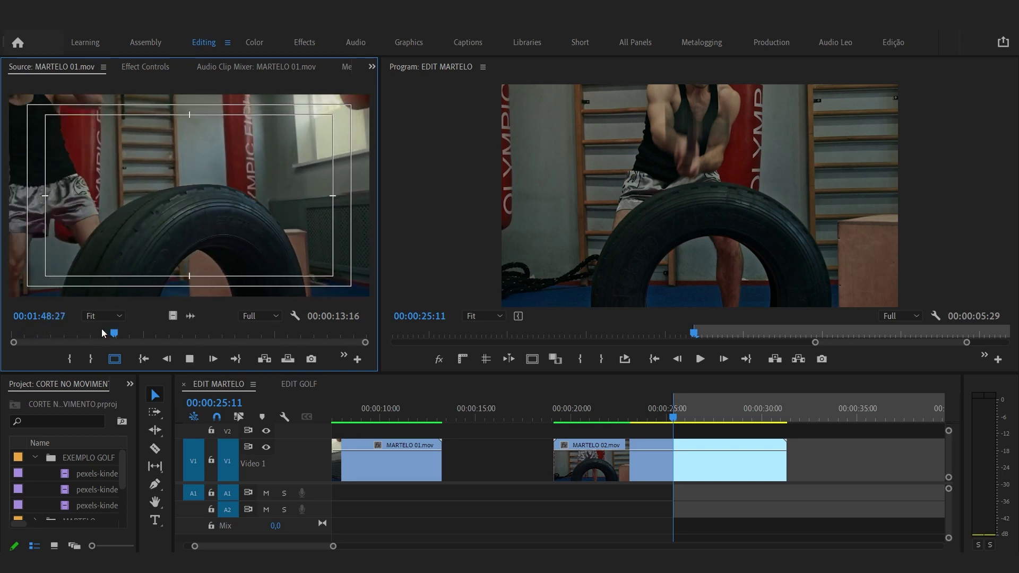
{"action": "key", "text": "space"}
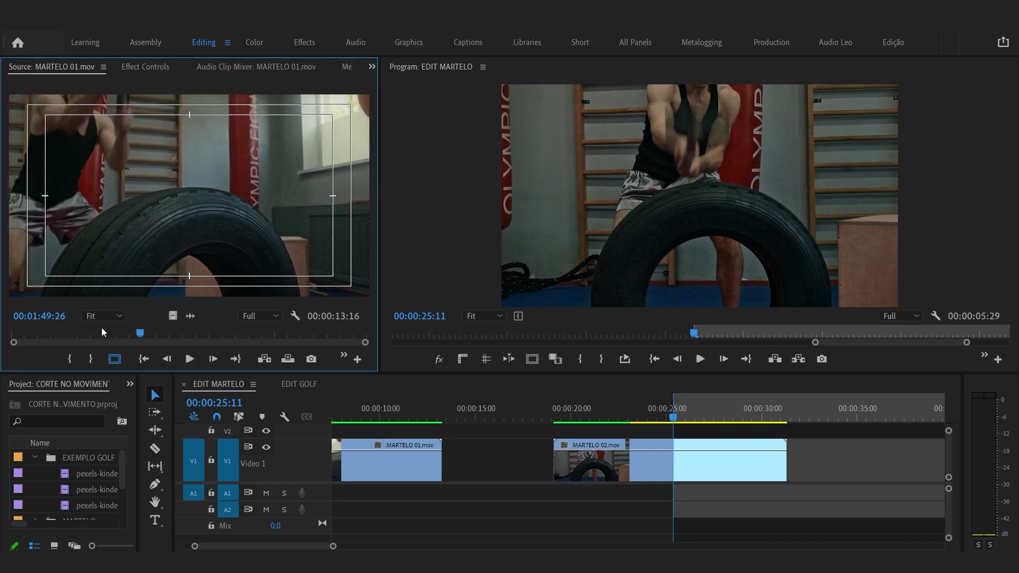
{"action": "key", "text": "Right"}
{"action": "key", "text": "Right"}
{"action": "key", "text": "space"}
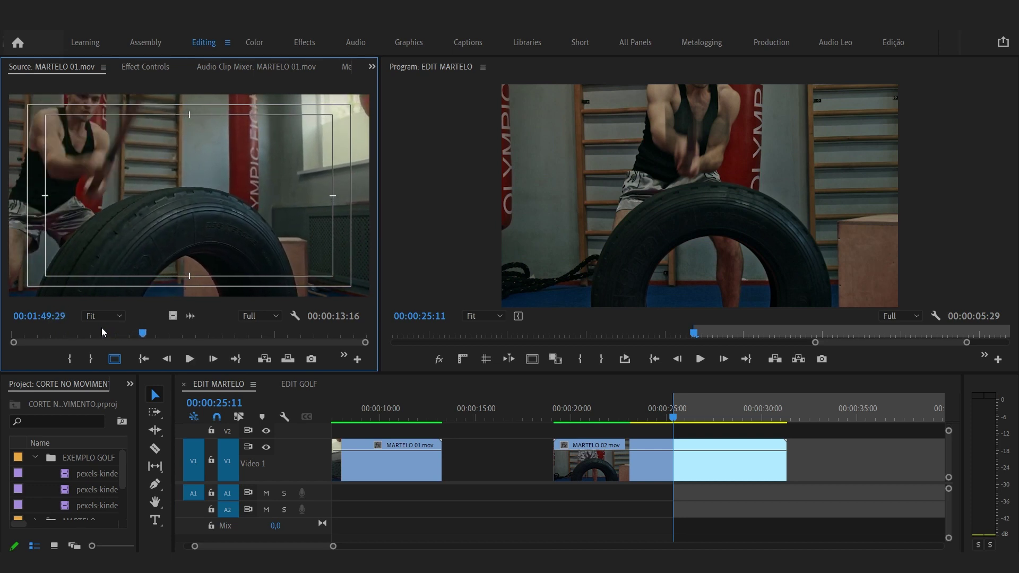
{"action": "key", "text": "space"}
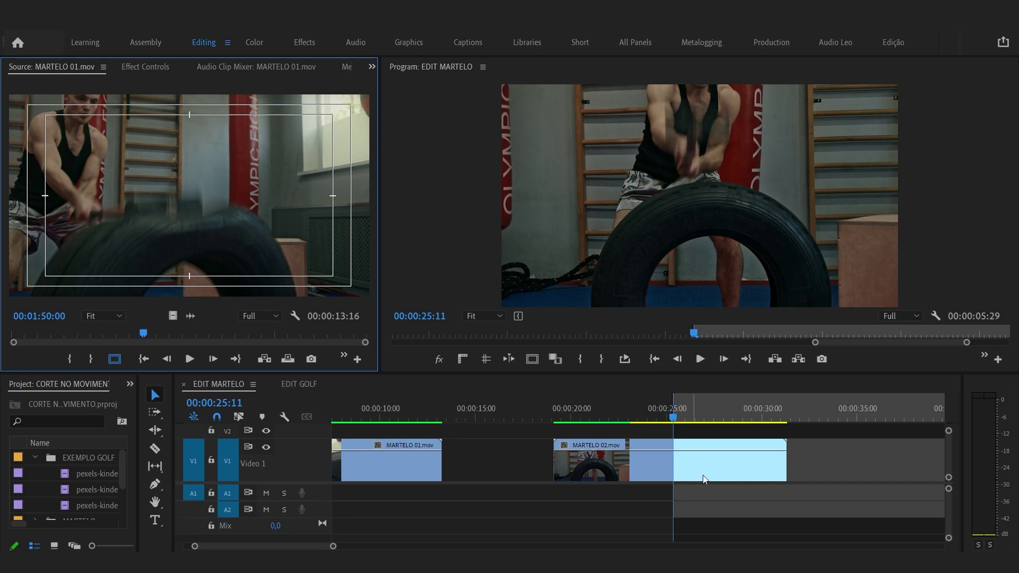
- Save the project and set the MARTELO 01 source In point at 01:50:00
{"action": "left_click", "coordinate": [658, 465]}
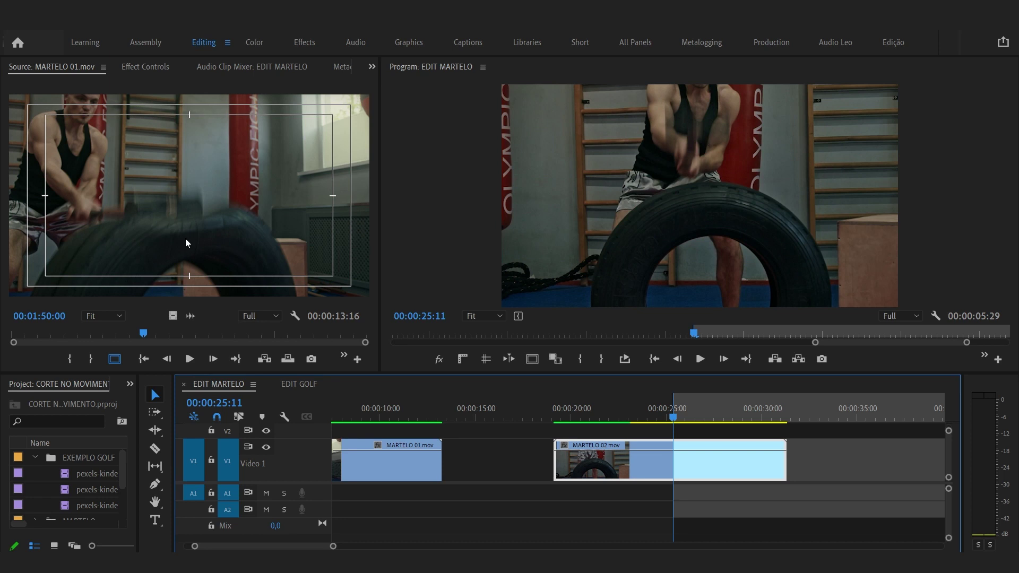
{"action": "left_click", "coordinate": [80, 344]}
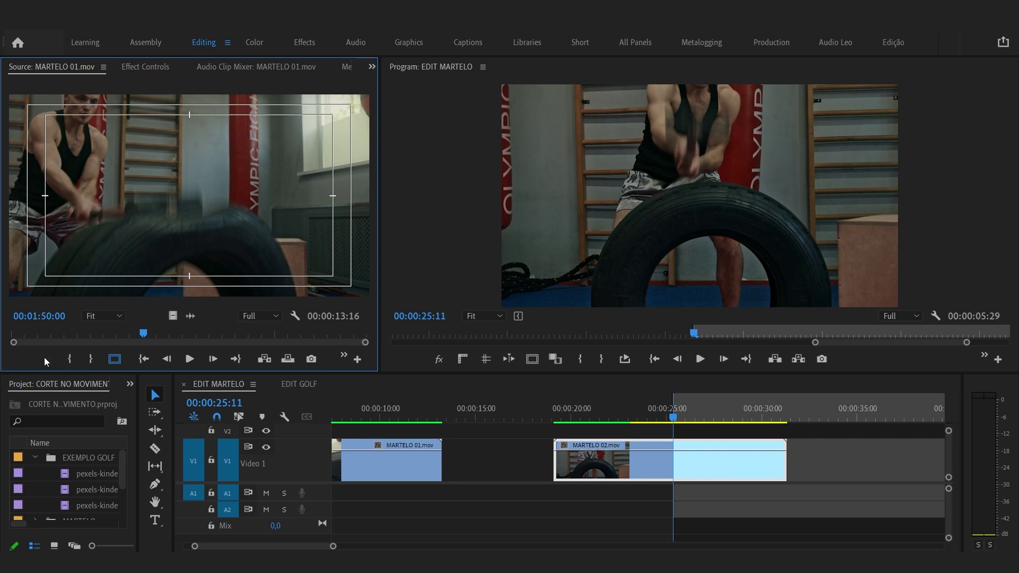
{"action": "key", "text": "Left"}
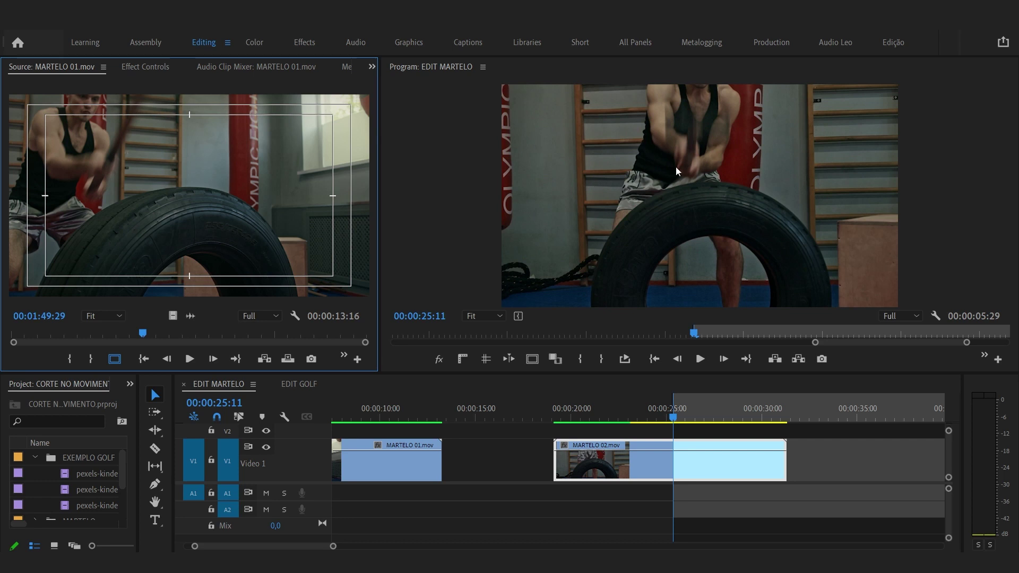
{"action": "key", "text": "ctrl+s"}
{"action": "key", "text": "Right"}
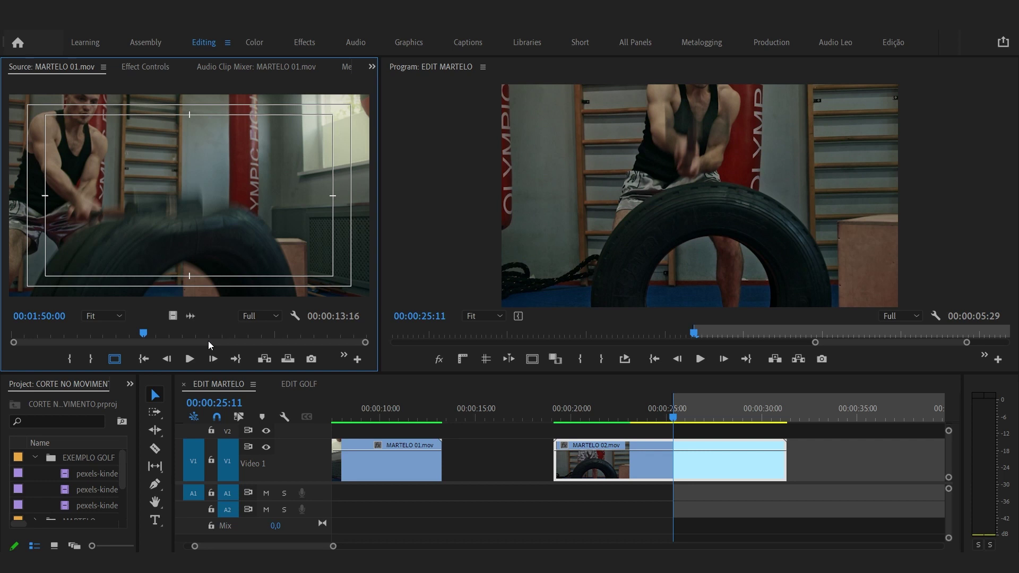
{"action": "key", "text": "i"}
{"action": "key", "text": "shift+3"}
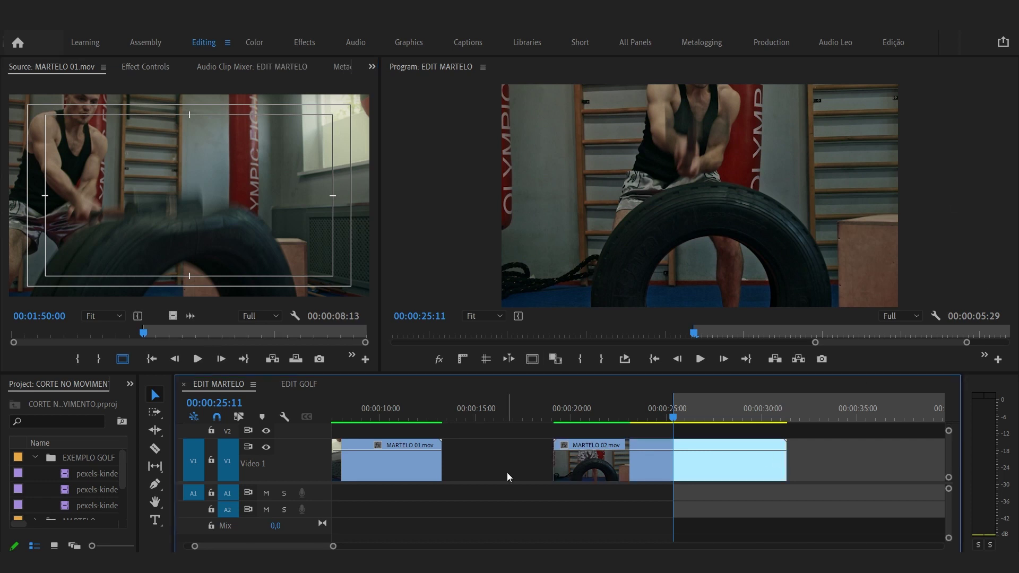
- Overwrite MARTELO 01.mov at 00:00:25:11 and delete its audio from track A1
{"action": "left_click", "coordinate": [301, 361]}
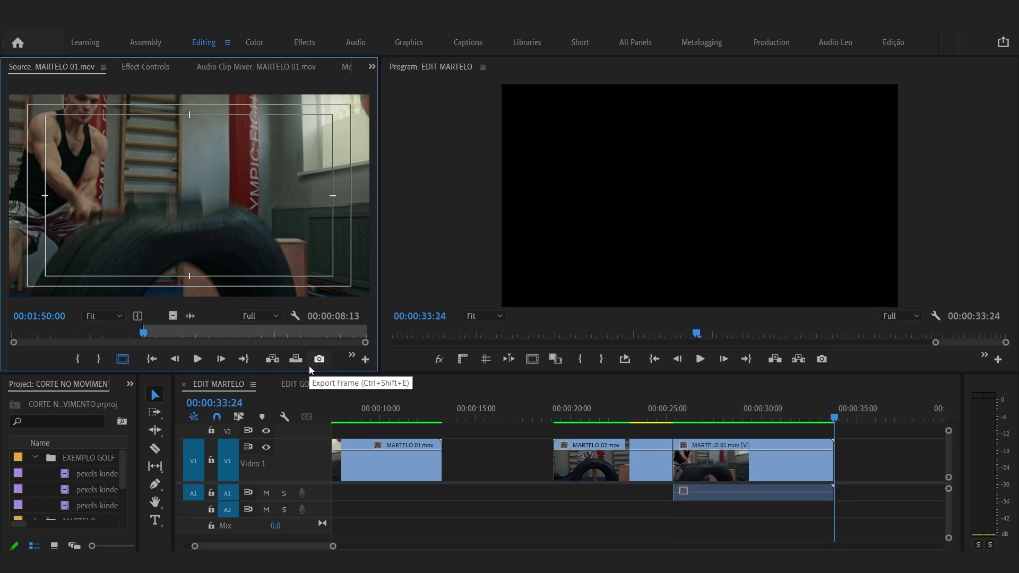
{"action": "left_click", "coordinate": [730, 496]}
{"action": "key", "text": "Delete"}
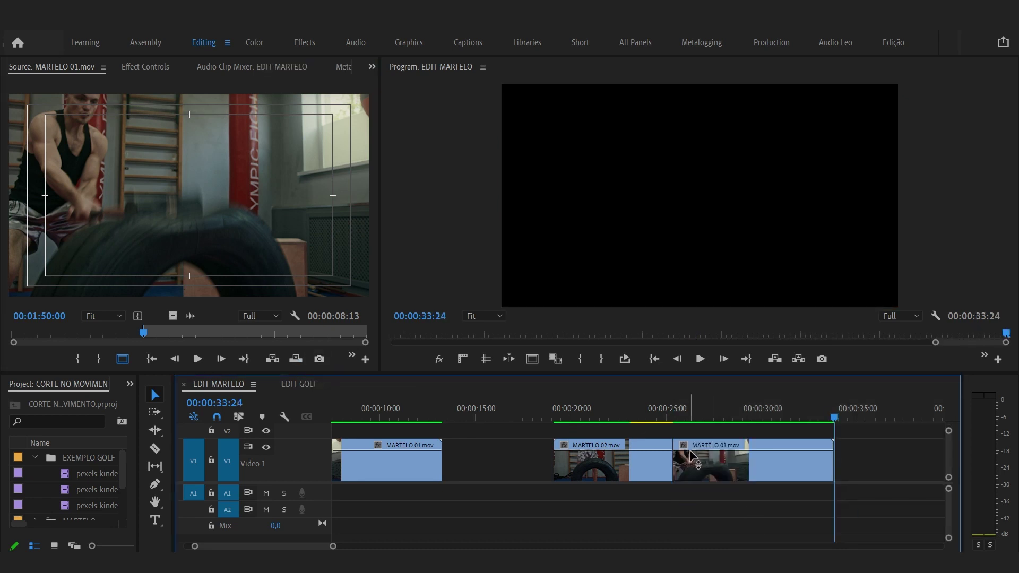
{"action": "left_click", "coordinate": [612, 418]}
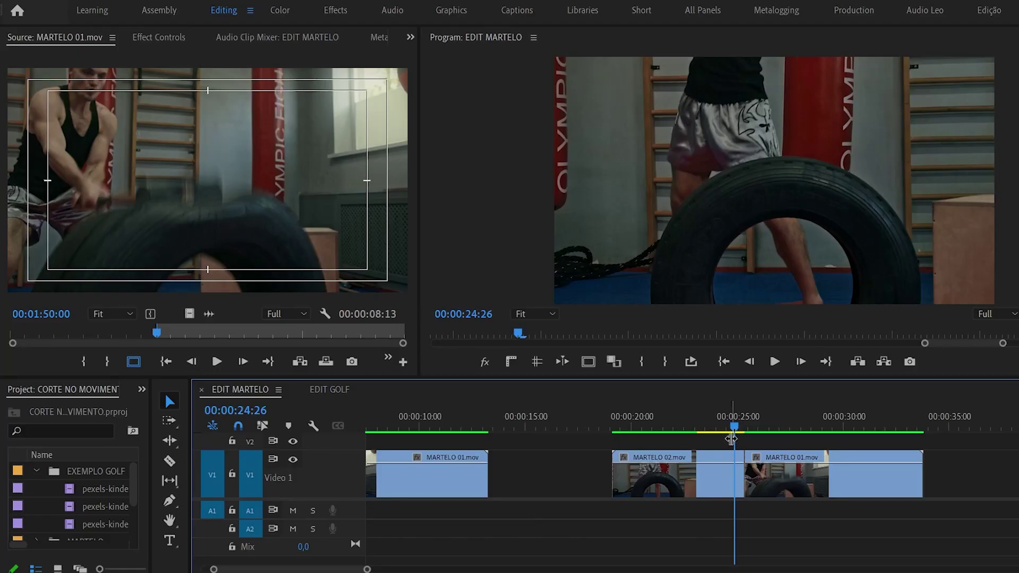
- Zoom in and frame-step through the MARTELO 02-to-MARTELO 01 cut
{"action": "key", "text": "equal"}
{"action": "key", "text": "equal"}
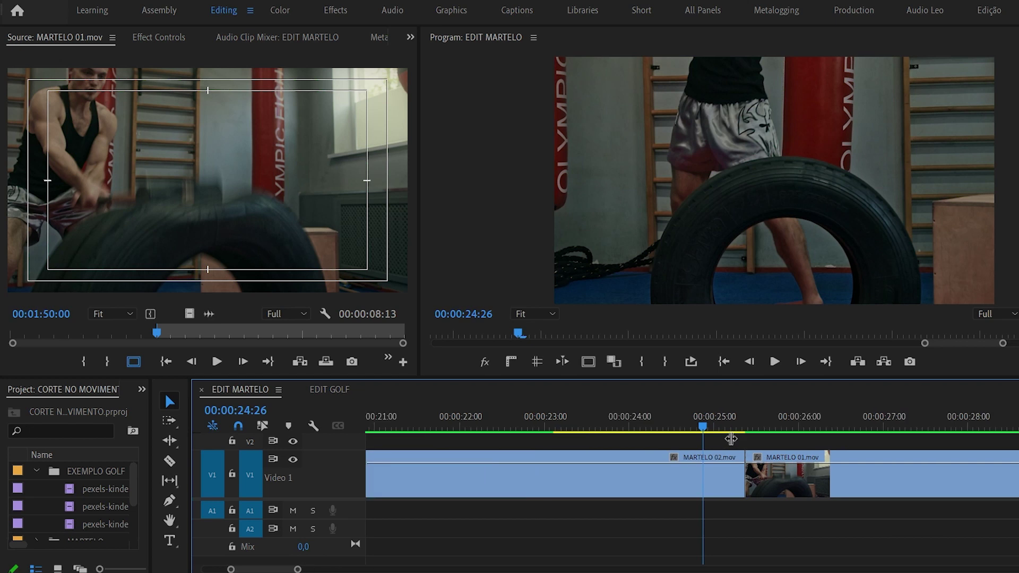
{"action": "key", "text": "Right"}
{"action": "key", "text": "Right"}
{"action": "key", "text": "Right"}
{"action": "key", "text": "Right"}
{"action": "key", "text": "Right"}
{"action": "key", "text": "Right"}
{"action": "key", "text": "Right"}
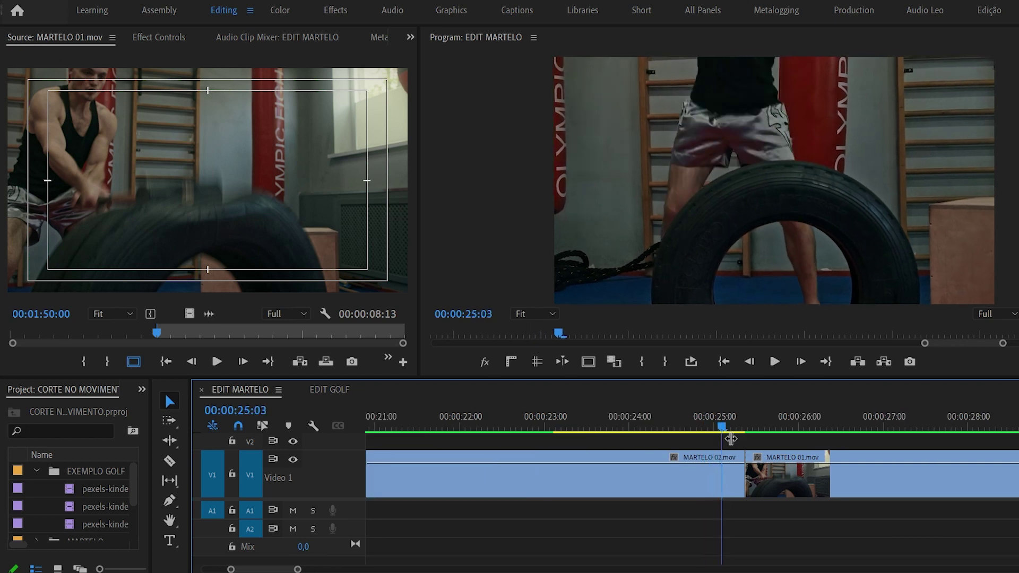
{"action": "key", "text": "Right"}
{"action": "key", "text": "Right"}
{"action": "key", "text": "Right"}
{"action": "key", "text": "Right"}
{"action": "key", "text": "Right"}
{"action": "key", "text": "Right"}
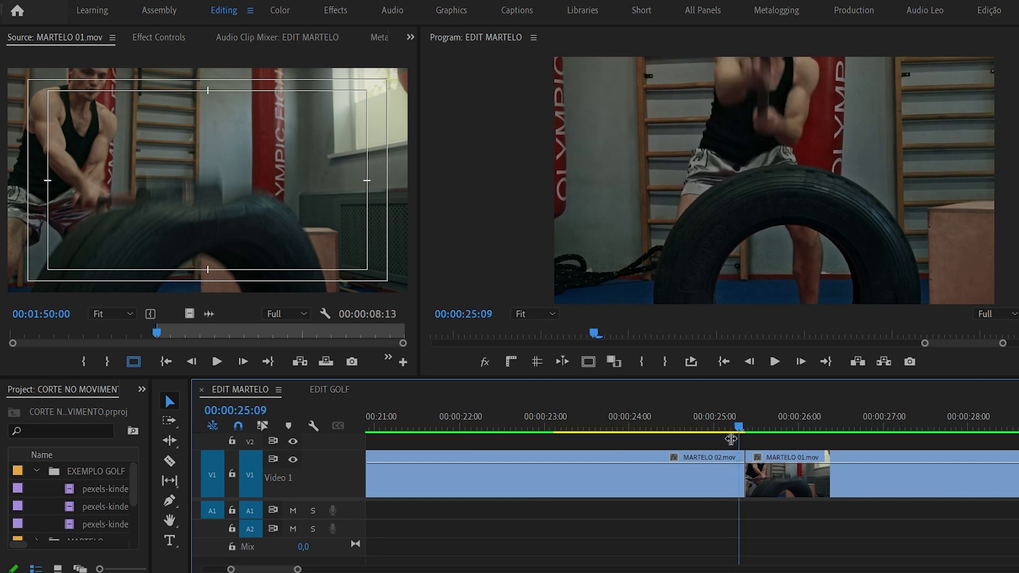
{"action": "key", "text": "Right"}
{"action": "key", "text": "Right"}
{"action": "key", "text": "Right"}
{"action": "key", "text": "Right"}
{"action": "key", "text": "Right"}
{"action": "key", "text": "Right"}
{"action": "key", "text": "Right"}
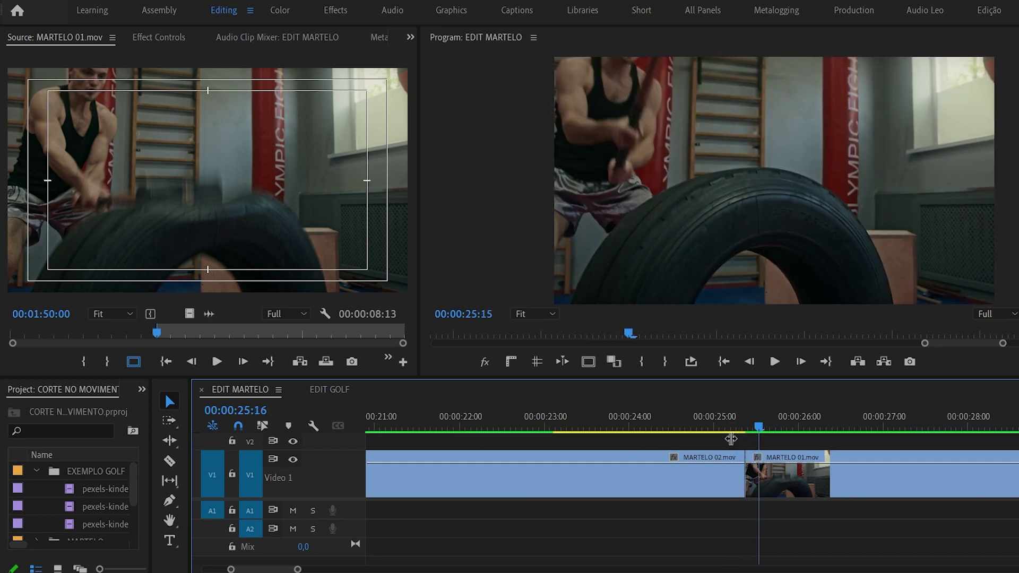
{"action": "key", "text": "Right"}
{"action": "key", "text": "minus"}
{"action": "key", "text": "minus"}
{"action": "key", "text": "minus"}
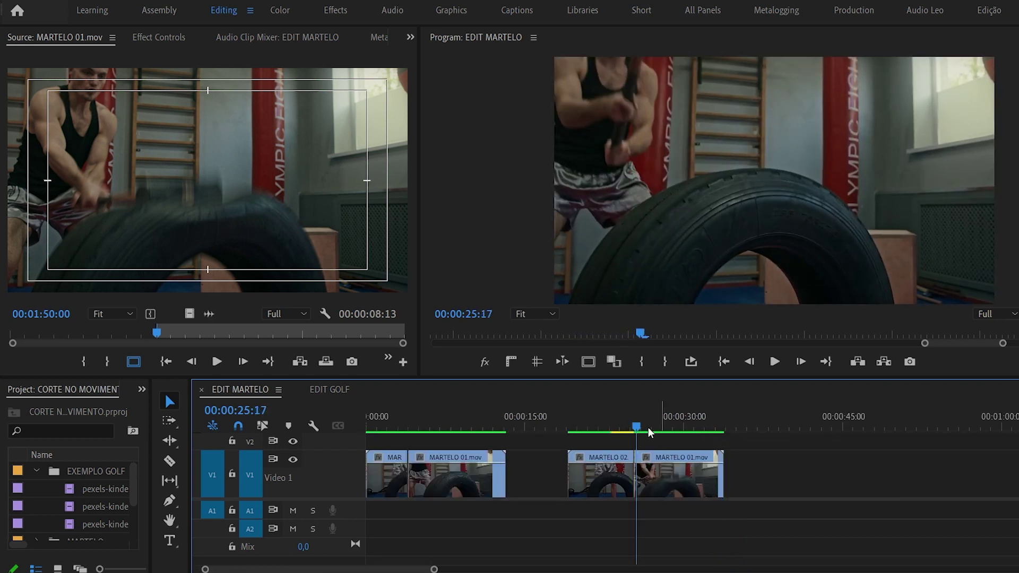
- Mark the sequence In at 00:00:21:00 and Out at 00:00:29:00
{"action": "left_click", "coordinate": [610, 422]}
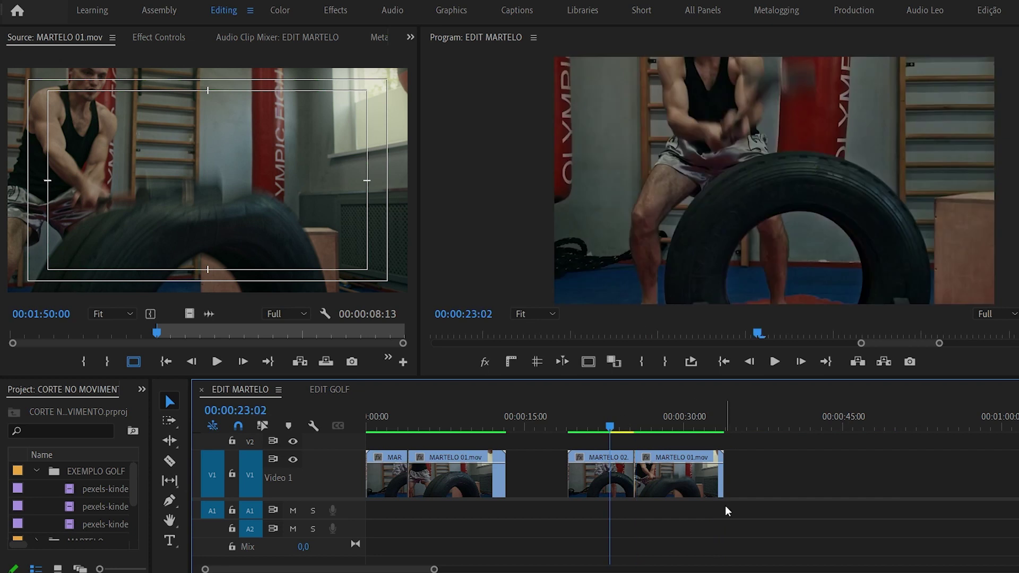
{"action": "left_click", "coordinate": [588, 427]}
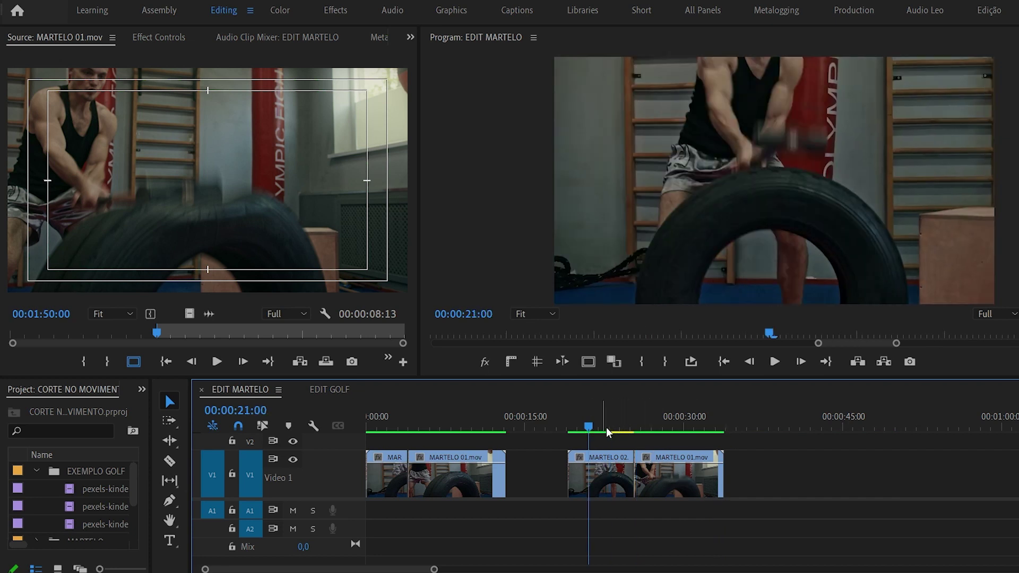
{"action": "key", "text": "i"}
{"action": "left_click", "coordinate": [673, 422]}
{"action": "key", "text": "o"}
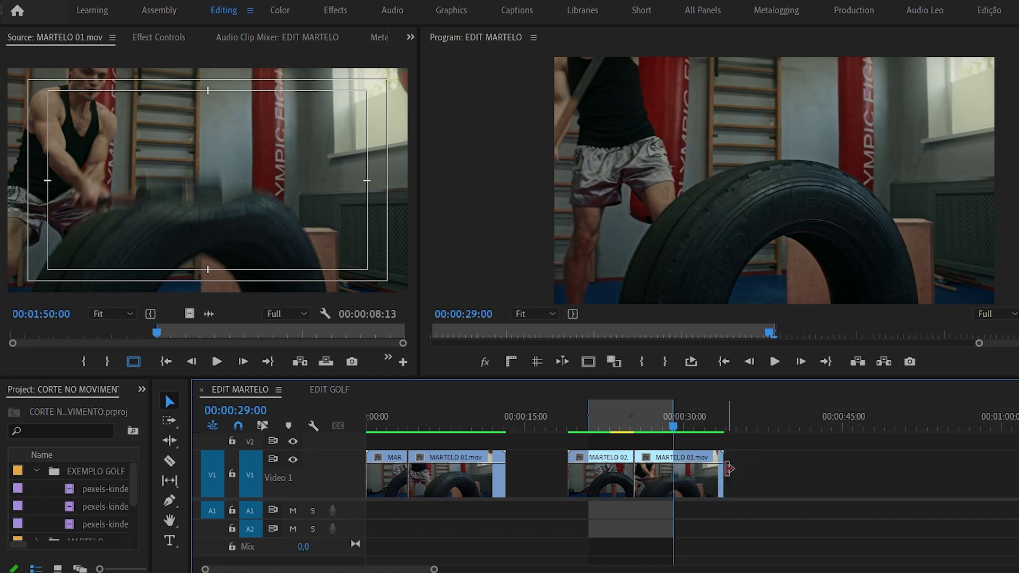
- Extract the marked range, clear the In/Out marks, and park the playhead near the sequence start
{"action": "left_click", "coordinate": [690, 363]}
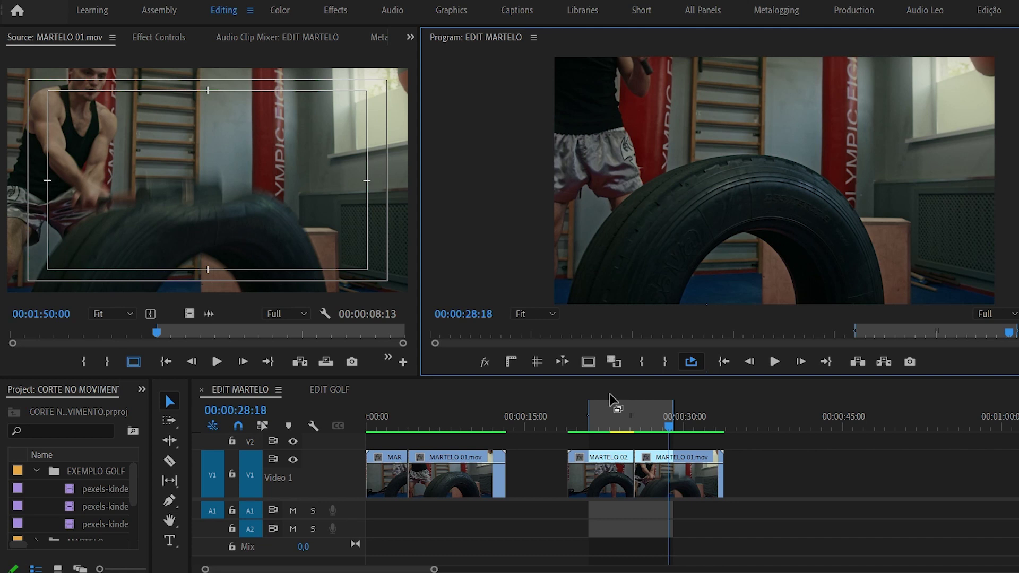
{"action": "key", "text": "ctrl+shift+x"}
{"action": "left_click", "coordinate": [380, 417]}
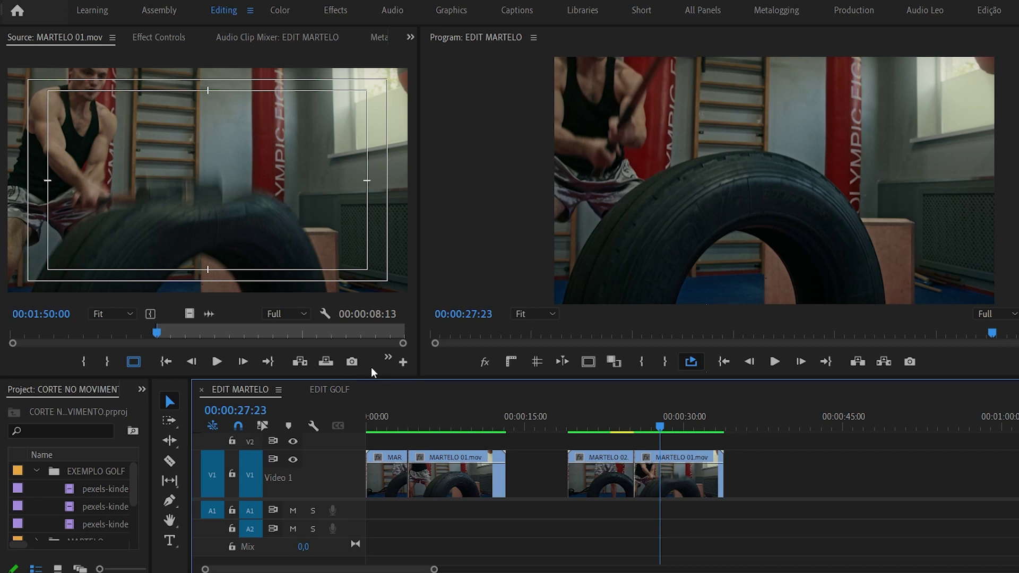
- Switch to the EDIT GOLF sequence and play it back
{"action": "left_click", "coordinate": [332, 387]}
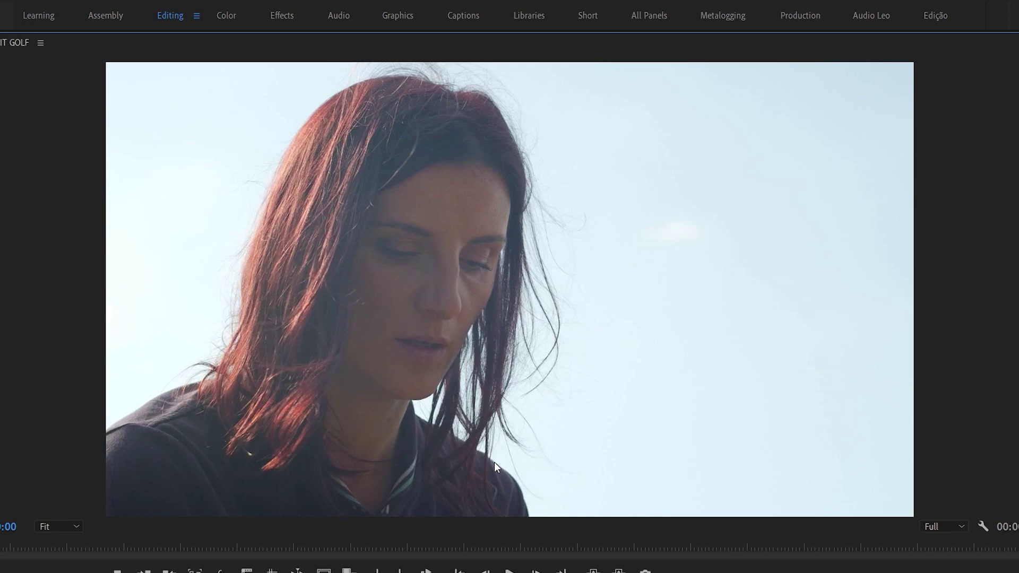
{"action": "key", "text": "space"}
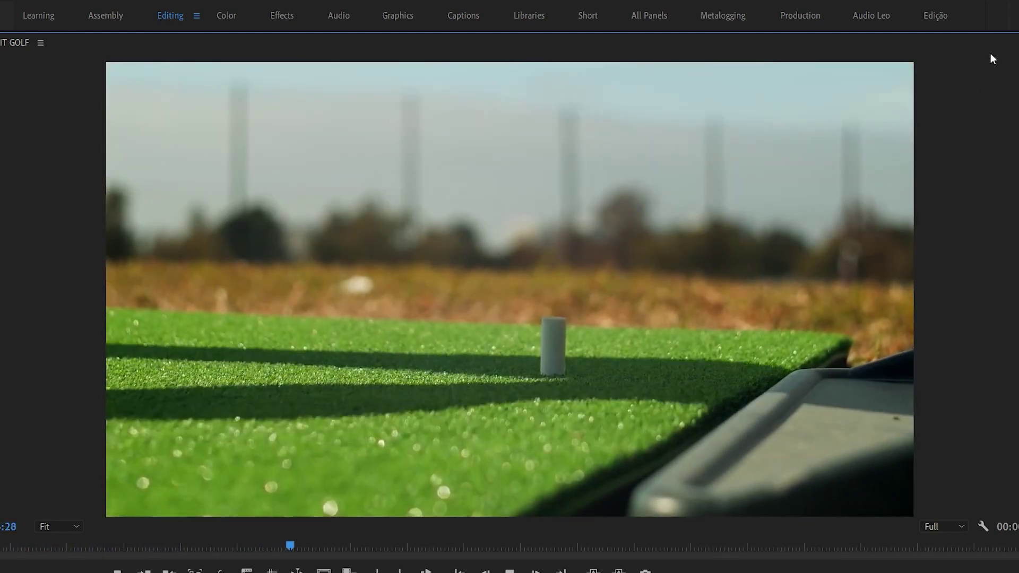
{"action": "key", "text": "space"}
{"action": "key", "text": "grave"}
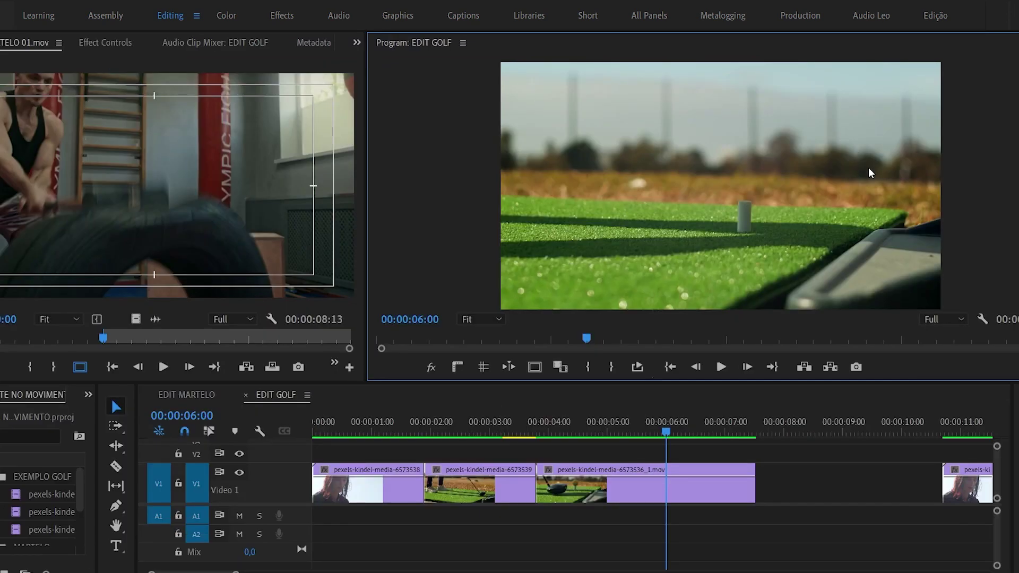
- Replay EDIT GOLF full screen from the start, then park at 00:00:01:16 on the woman close-up
{"action": "left_click", "coordinate": [211, 498]}
{"action": "key", "text": "Home"}
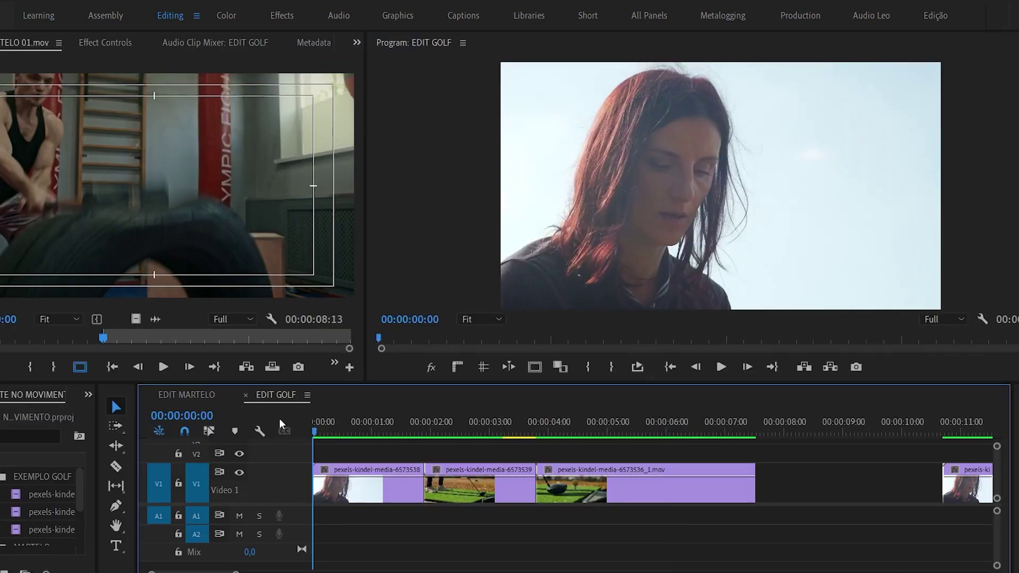
{"action": "key", "text": "grave"}
{"action": "key", "text": "space"}
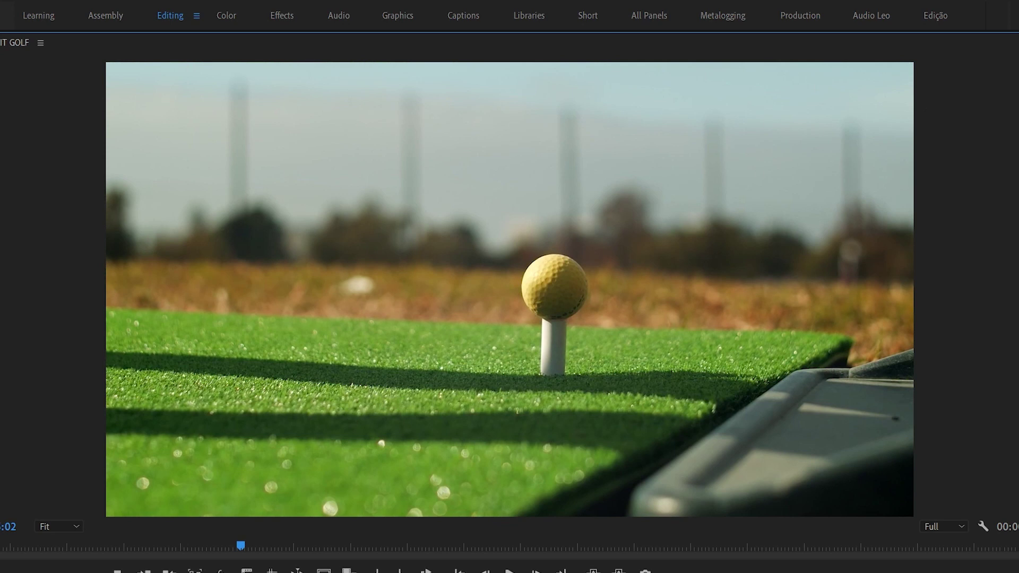
{"action": "key", "text": "grave"}
{"action": "left_click", "coordinate": [403, 423]}
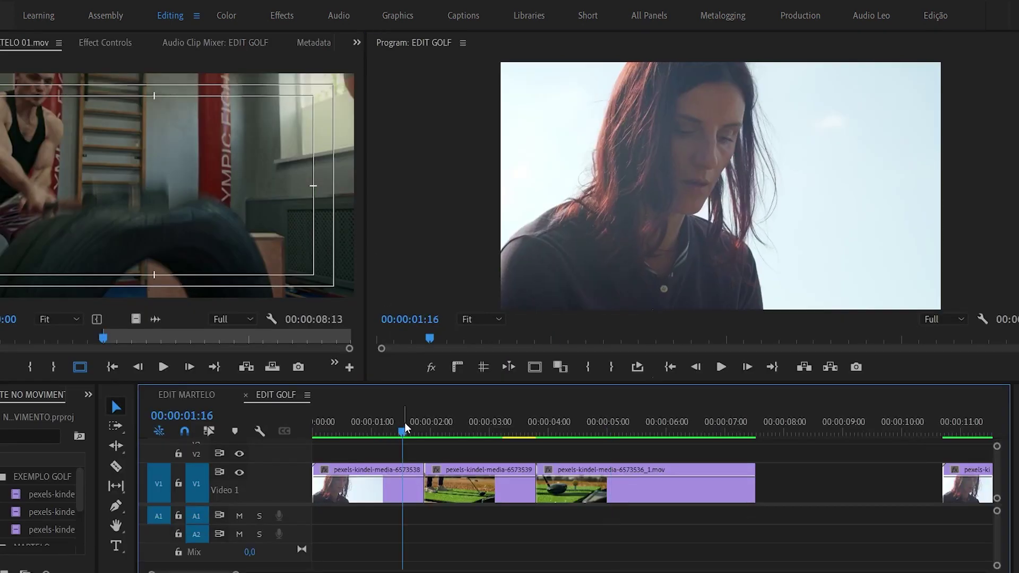
- Scrub through the opening woman close-up and save the project
{"action": "mouse_move", "coordinate": [325, 420]}
{"action": "left_mouse_down"}
{"action": "mouse_move", "coordinate": [514, 476]}
{"action": "mouse_move", "coordinate": [548, 504]}
{"action": "mouse_move", "coordinate": [578, 501]}
{"action": "left_mouse_up"}
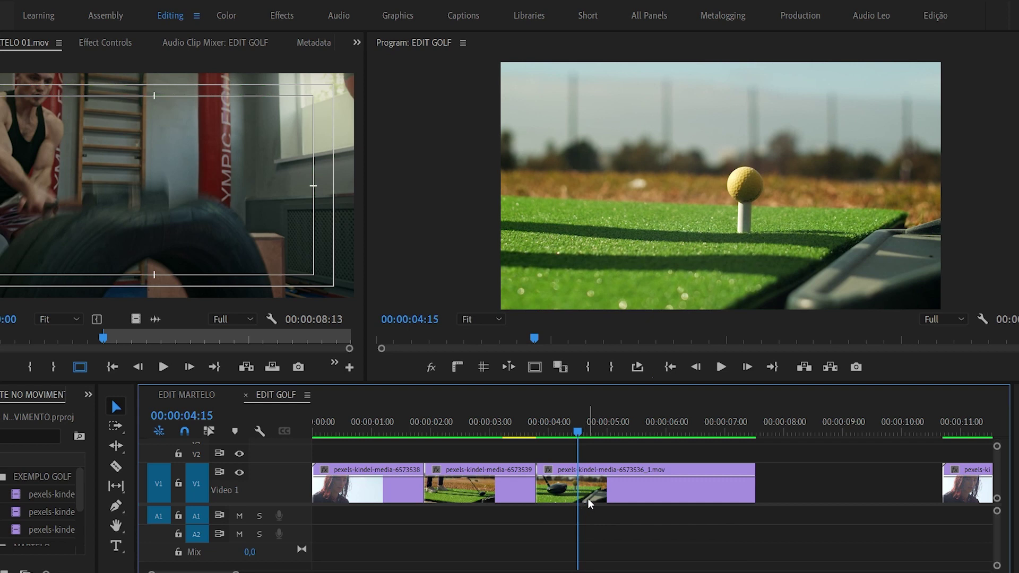
{"action": "key", "text": "ctrl+s"}
{"action": "key", "text": "minus"}
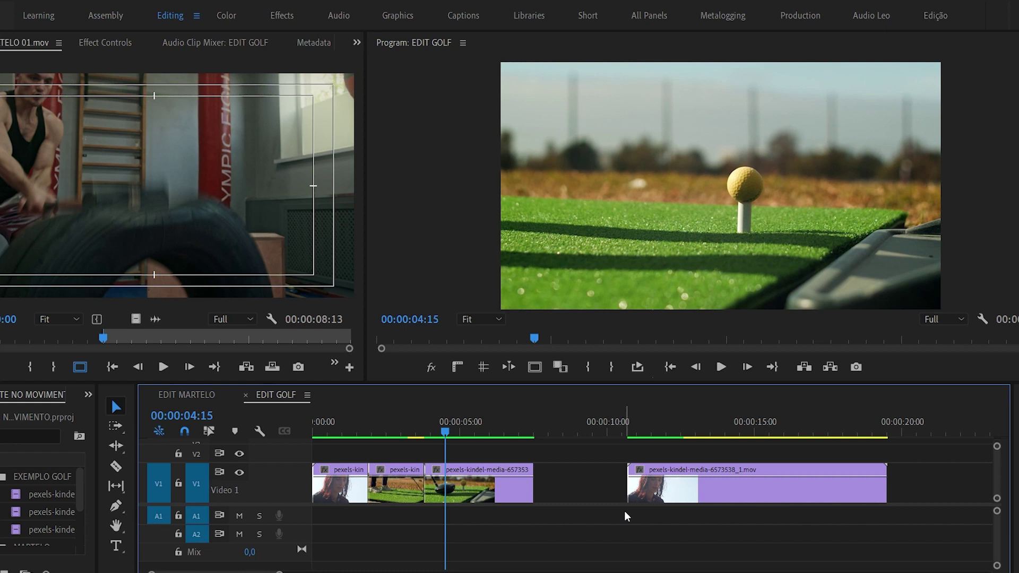
- Play the second woman close-up and scrub back to her face at 00:00:11:09
{"action": "left_click", "coordinate": [631, 424]}
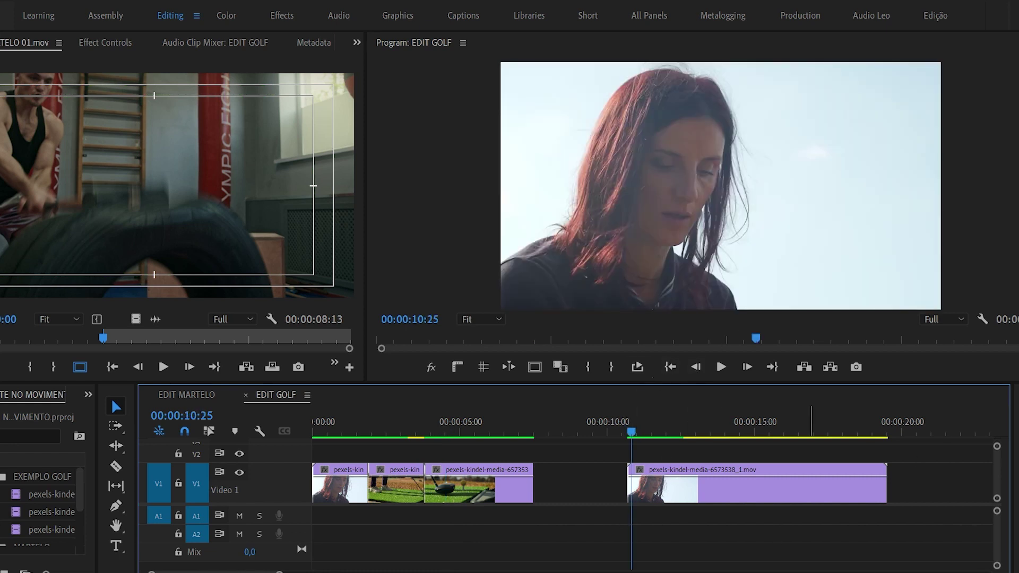
{"action": "key", "text": "="}
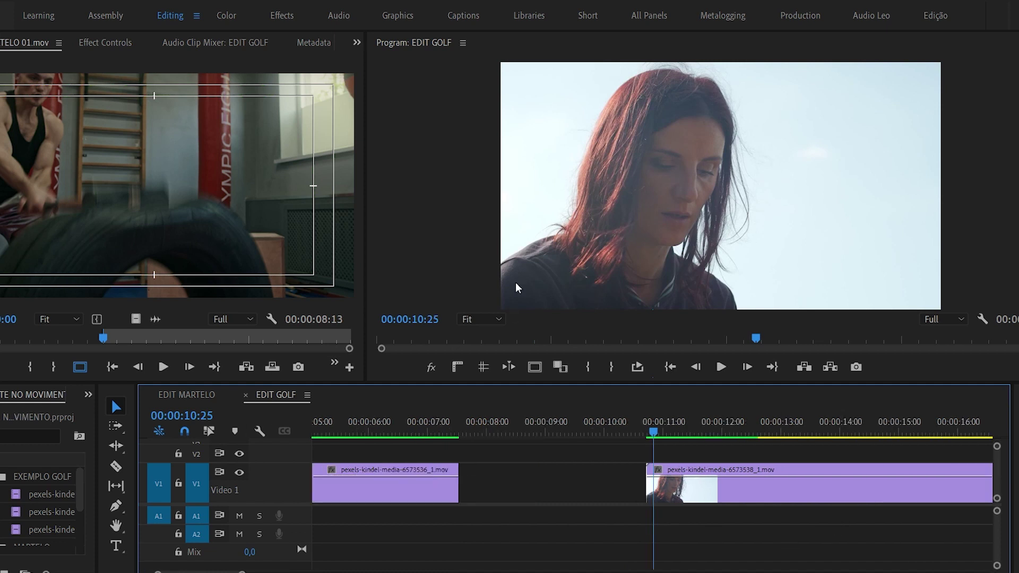
{"action": "key", "text": "space"}
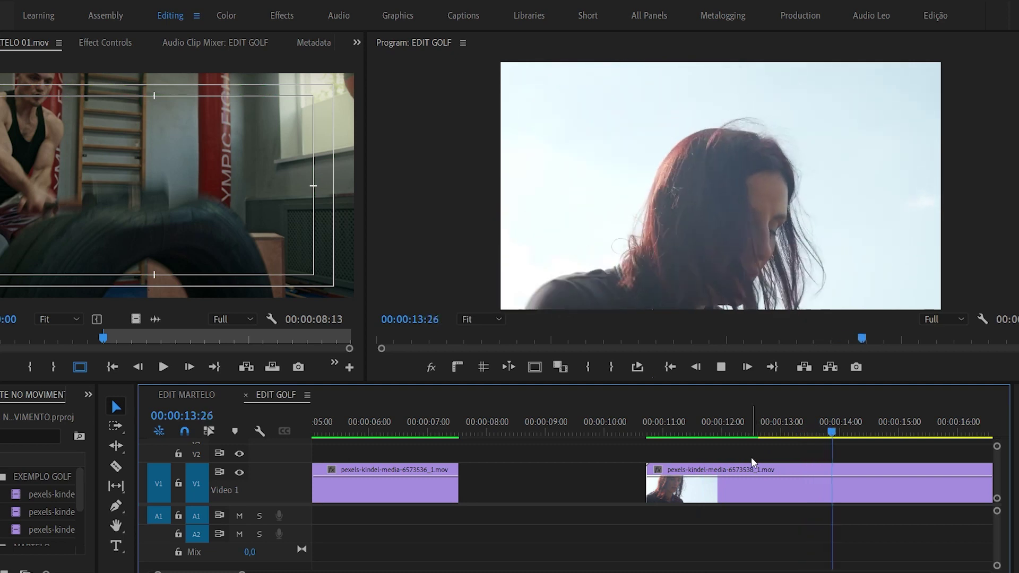
{"action": "key", "text": "space"}
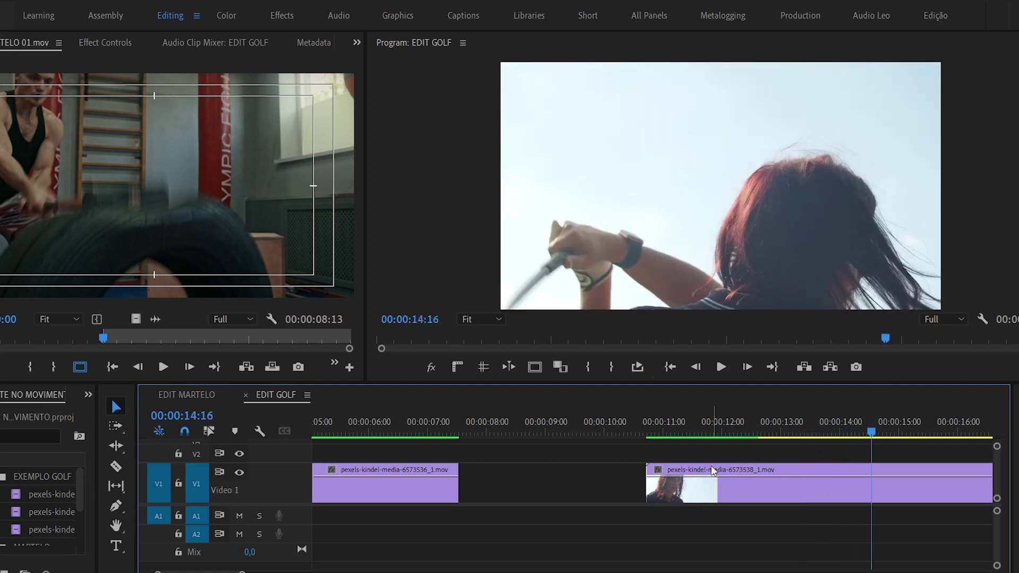
{"action": "mouse_move", "coordinate": [713, 470]}
{"action": "mouse_move", "coordinate": [746, 427]}
{"action": "left_mouse_down"}
{"action": "mouse_move", "coordinate": [680, 418]}
{"action": "mouse_move", "coordinate": [714, 426]}
{"action": "left_mouse_up"}
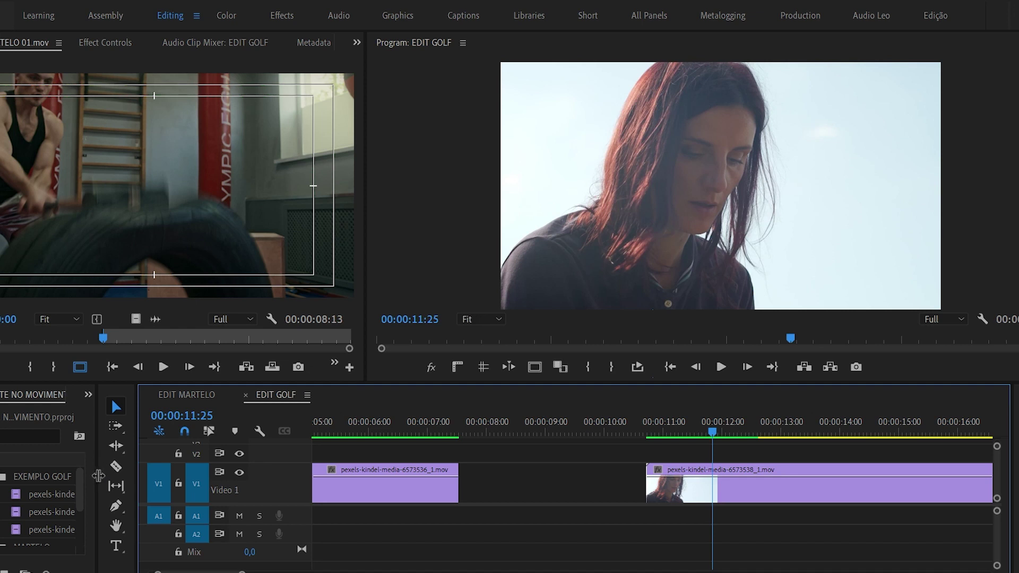
- Load pexels-kindel-media-6573539_1.mov into the Source Monitor and play the swing
{"action": "left_click_drag", "start_coordinate": [97, 477], "coordinate": [155, 486]}
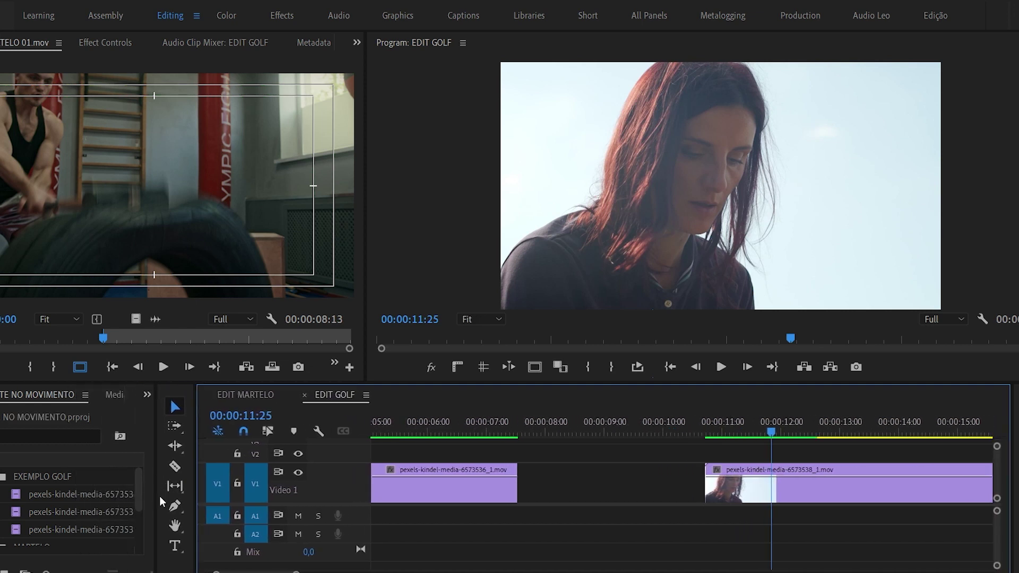
{"action": "double_click", "coordinate": [21, 529]}
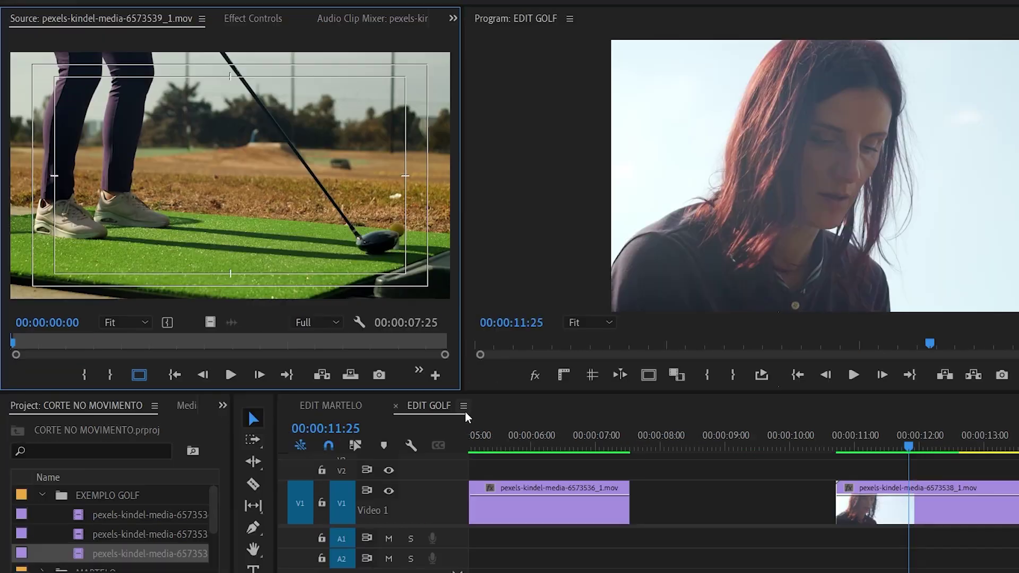
{"action": "left_click_drag", "start_coordinate": [24, 344], "coordinate": [19, 347]}
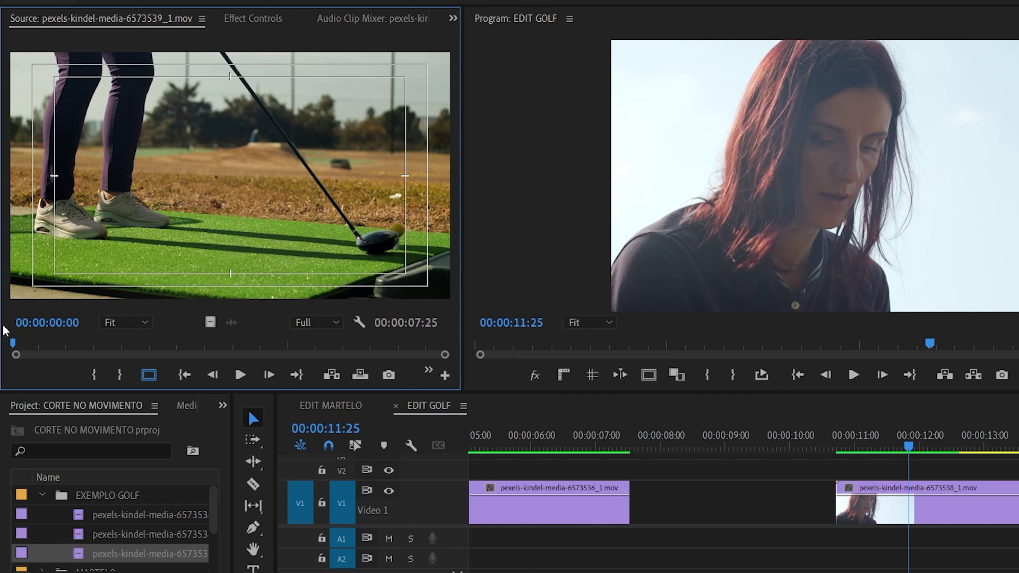
{"action": "key", "text": "space"}
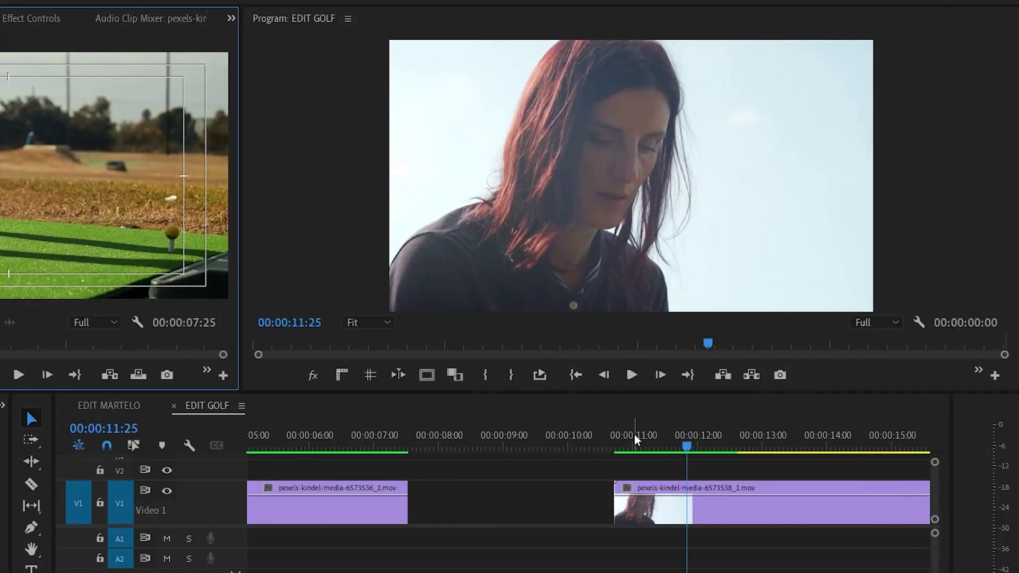
- Play the woman close-up from 10:23 to find the moment for the swing cut
{"action": "left_click", "coordinate": [619, 443]}
{"action": "key", "text": "space"}
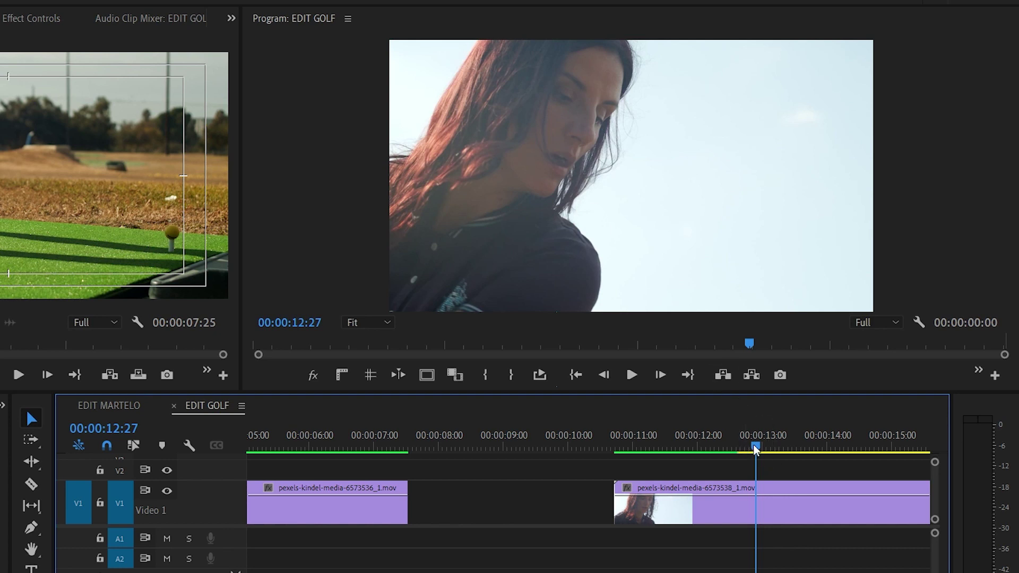
{"action": "mouse_move", "coordinate": [755, 449]}
{"action": "left_mouse_down"}
{"action": "mouse_move", "coordinate": [699, 450]}
{"action": "mouse_move", "coordinate": [604, 426]}
{"action": "left_mouse_up"}
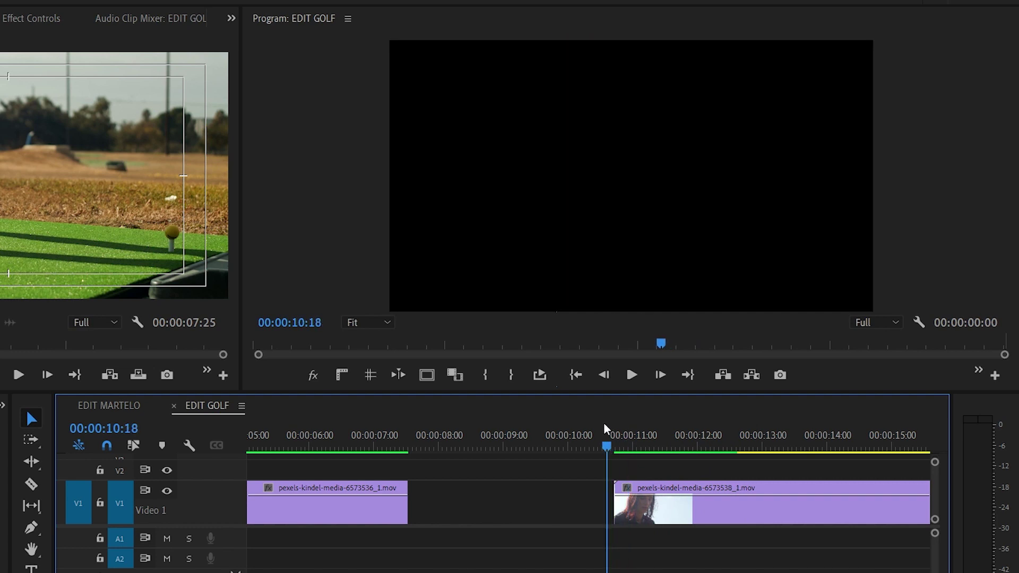
{"action": "key", "text": "space"}
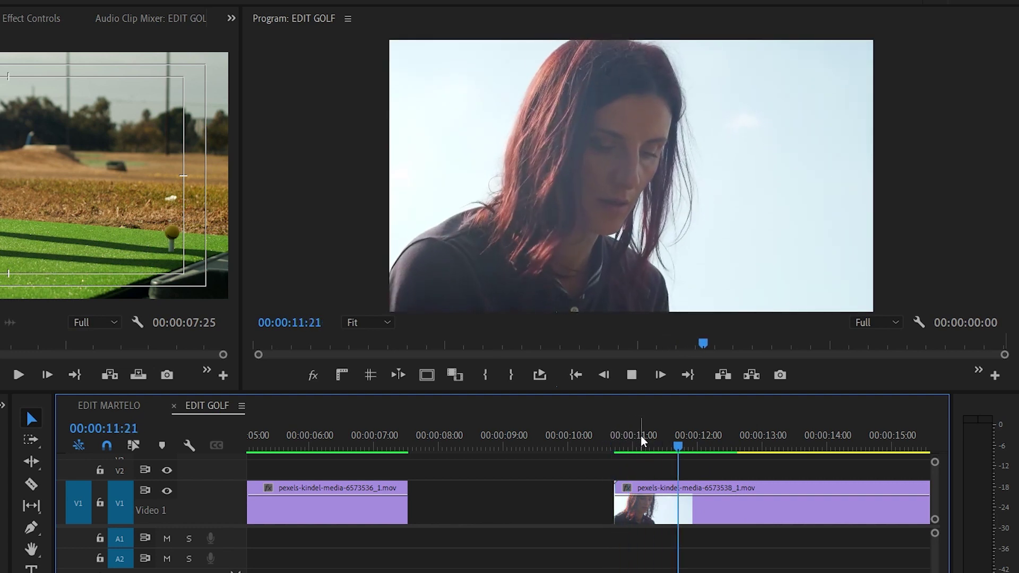
{"action": "key", "text": "space"}
- Frame-step to the exact action and mark an Out point at 00:00:11:18
{"action": "key", "text": "Right"}
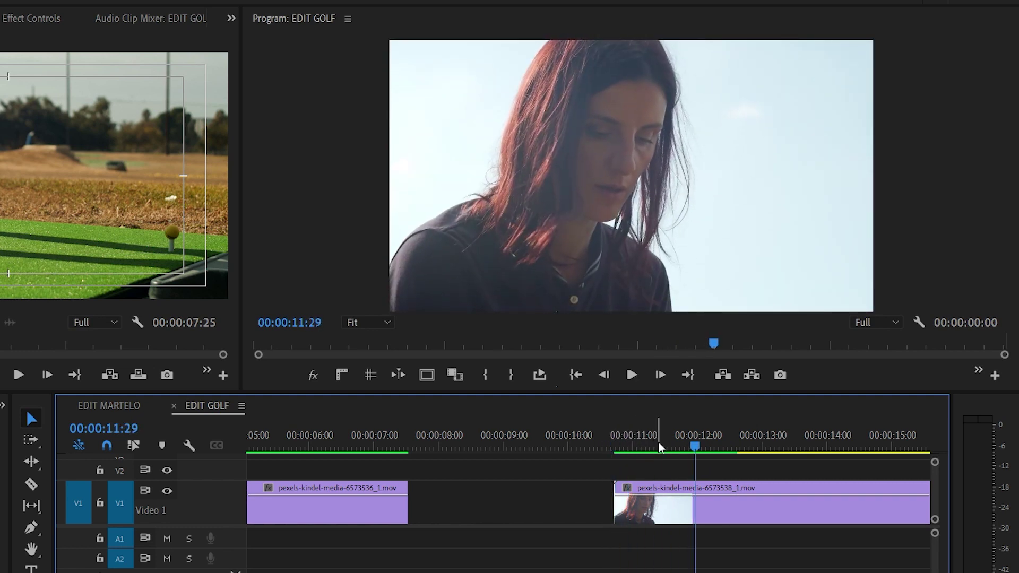
{"action": "key", "text": "Right"}
{"action": "key", "text": "Right"}
{"action": "key", "text": "Right"}
{"action": "key", "text": "Right"}
{"action": "key", "text": "Right"}
{"action": "key", "text": "Right"}
{"action": "key", "text": "Right"}
{"action": "key", "text": "Right"}
{"action": "key", "text": "Right"}
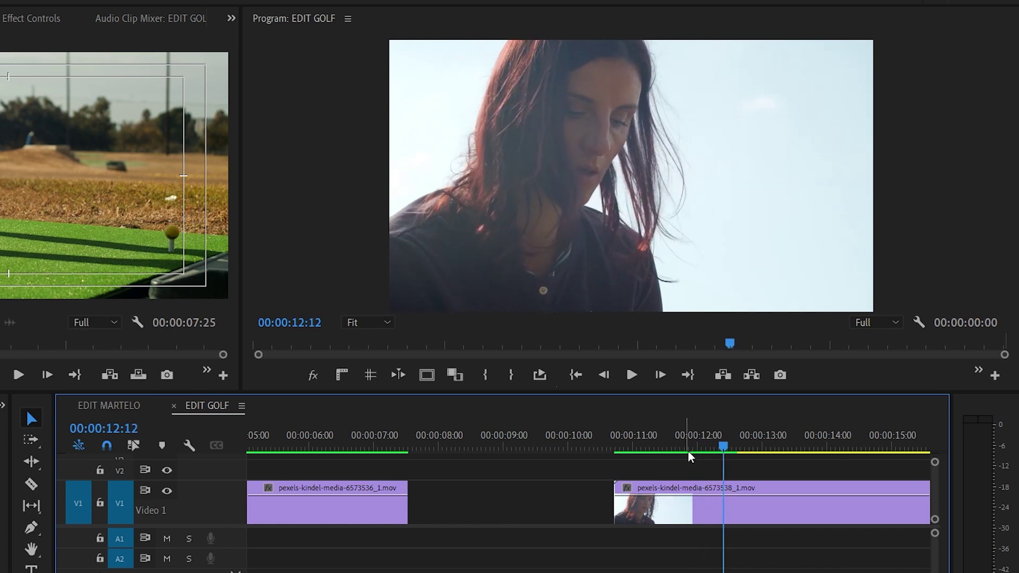
{"action": "key", "text": "Left"}
{"action": "key", "text": "Left"}
{"action": "key", "text": "Left"}
{"action": "key", "text": "Left"}
{"action": "key", "text": "Left"}
{"action": "key", "text": "Left"}
{"action": "key", "text": "Left"}
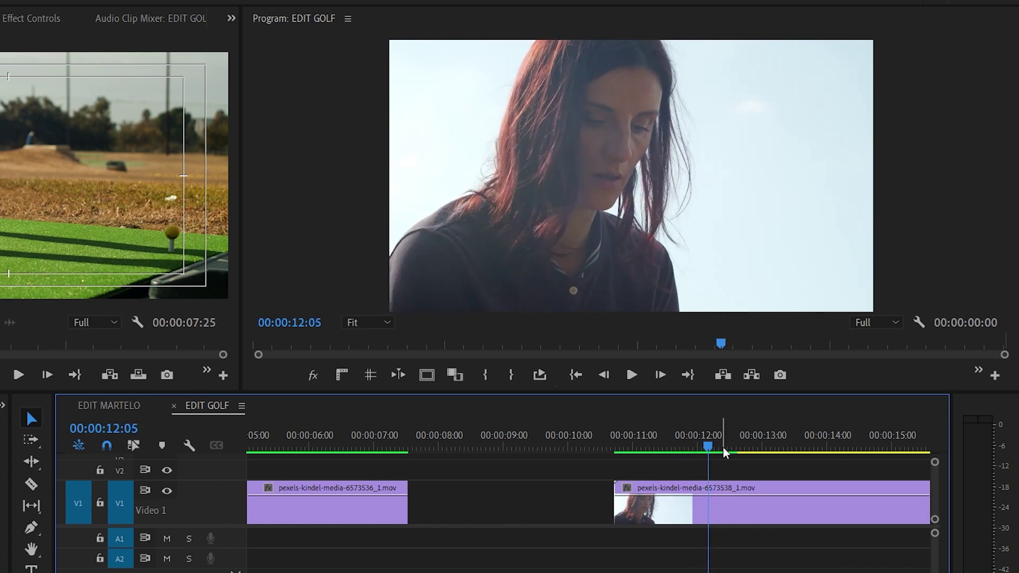
{"action": "key", "text": "Left"}
{"action": "key", "text": "Left"}
{"action": "key", "text": "Left"}
{"action": "key", "text": "Left"}
{"action": "key", "text": "Left"}
{"action": "key", "text": "Left"}
{"action": "key", "text": "Left"}
{"action": "key", "text": "Left"}
{"action": "key", "text": "Left"}
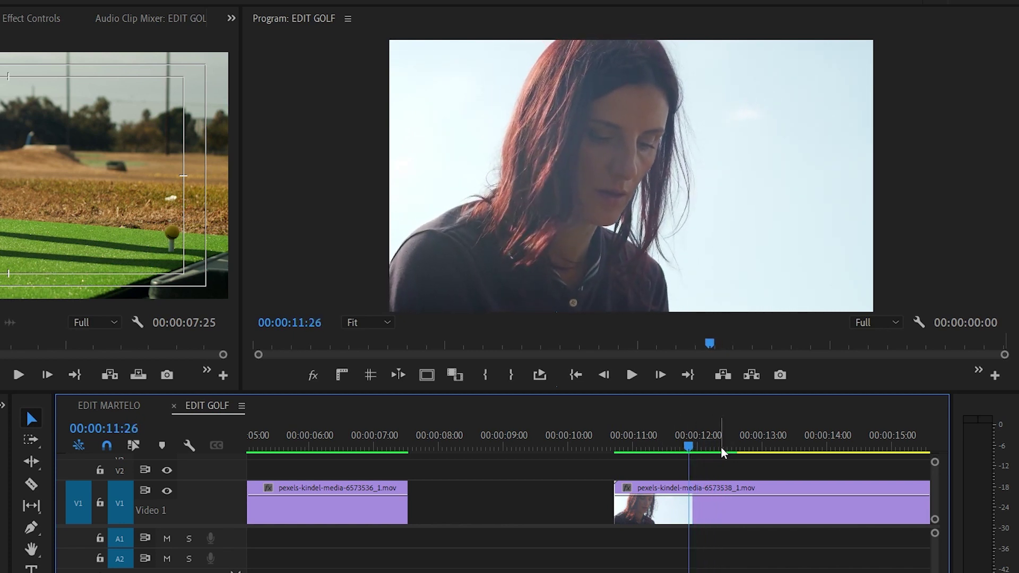
{"action": "key", "text": "Left"}
{"action": "key", "text": "Left"}
{"action": "key", "text": "Left"}
{"action": "key", "text": "Left"}
{"action": "key", "text": "Left"}
{"action": "key", "text": "Left"}
{"action": "key", "text": "Left"}
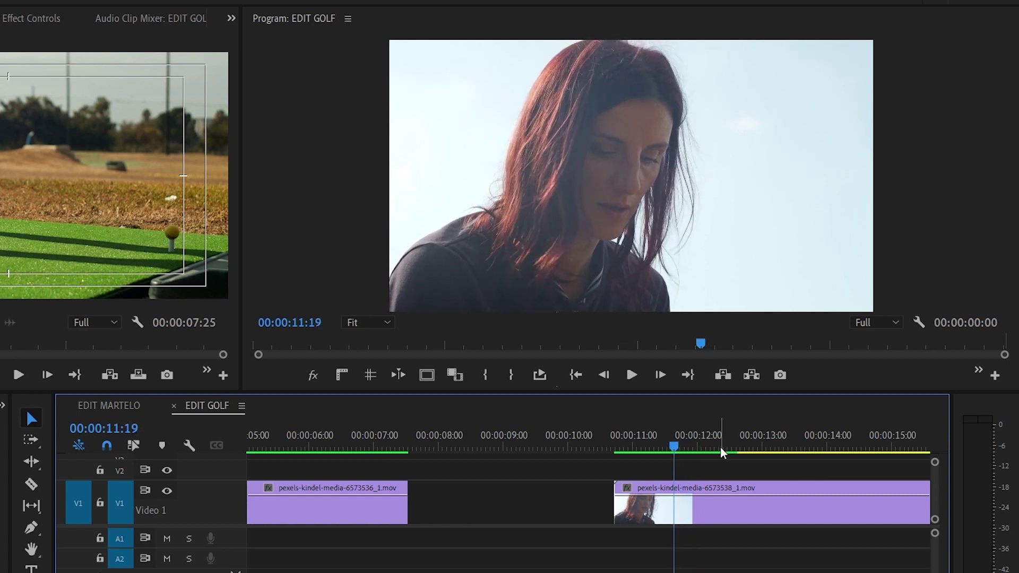
{"action": "key", "text": "Left"}
{"action": "key", "text": "Left"}
{"action": "key", "text": "Right"}
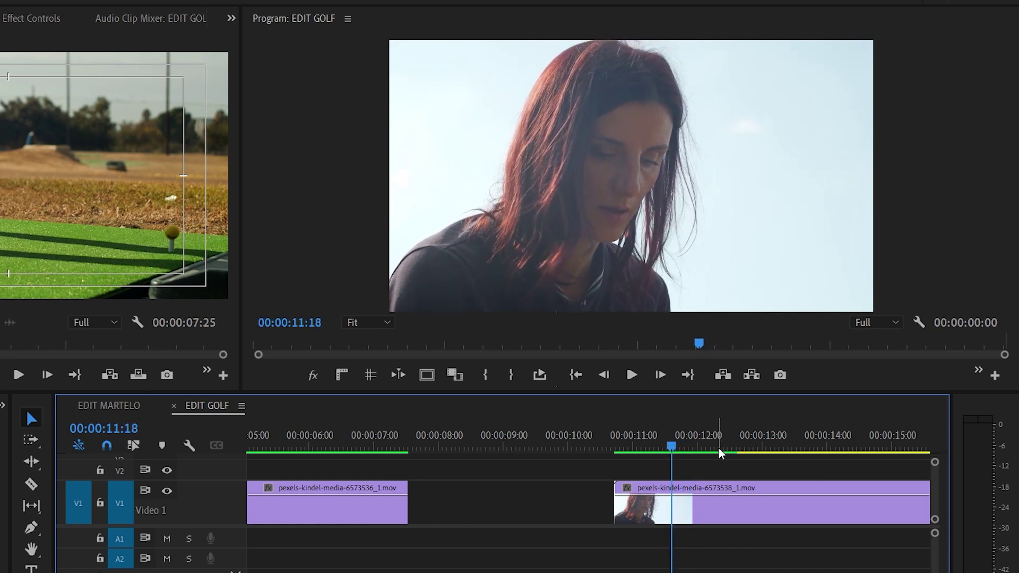
{"action": "key", "text": "Right"}
{"action": "key", "text": "Left"}
{"action": "key", "text": "o"}
- Review the mark from 10:22 and set the In point at 00:00:11:27
{"action": "left_click_drag", "start_coordinate": [671, 446], "coordinate": [616, 450]}
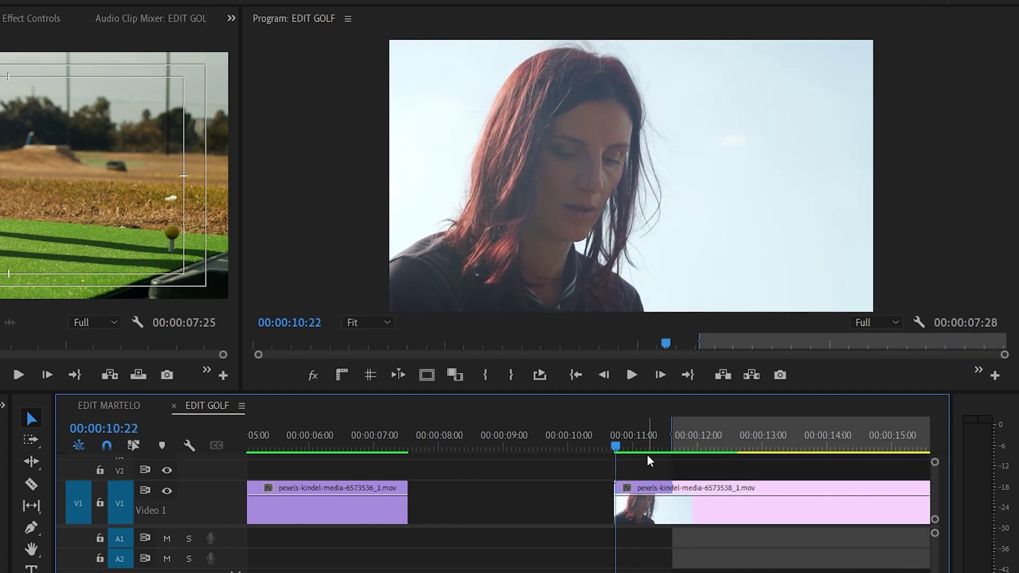
{"action": "key", "text": "space"}
{"action": "key", "text": "space"}
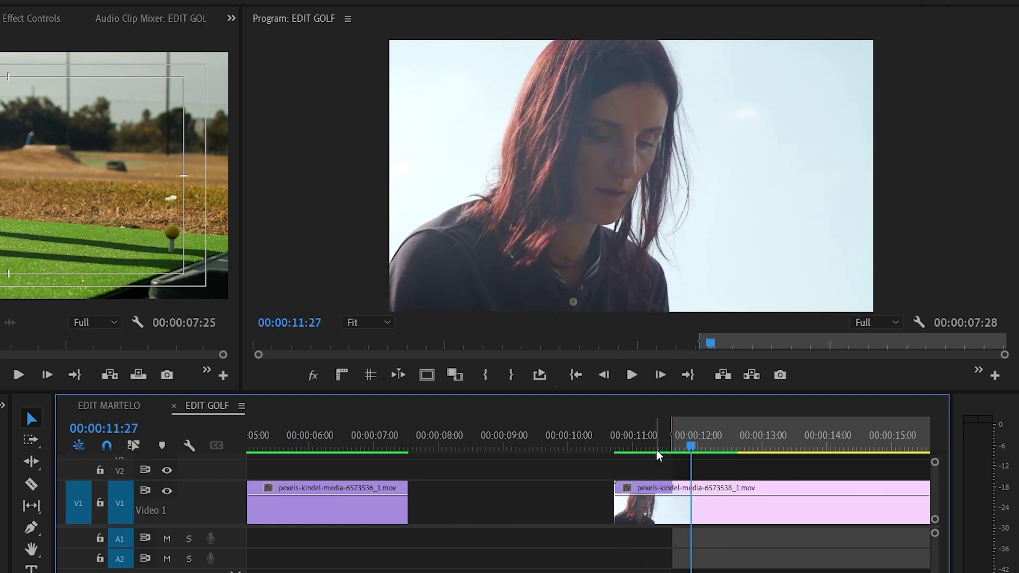
{"action": "key", "text": "i"}
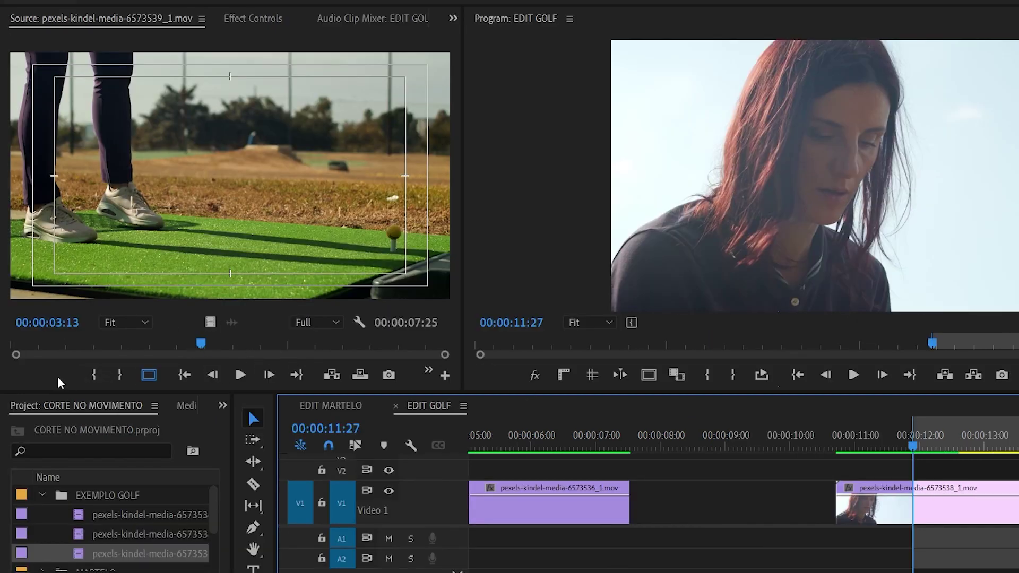
- Preview the swing clip, cue it to its first frame, and drag its video only toward EDIT GOLF
{"action": "left_click_drag", "start_coordinate": [174, 345], "coordinate": [12, 349]}
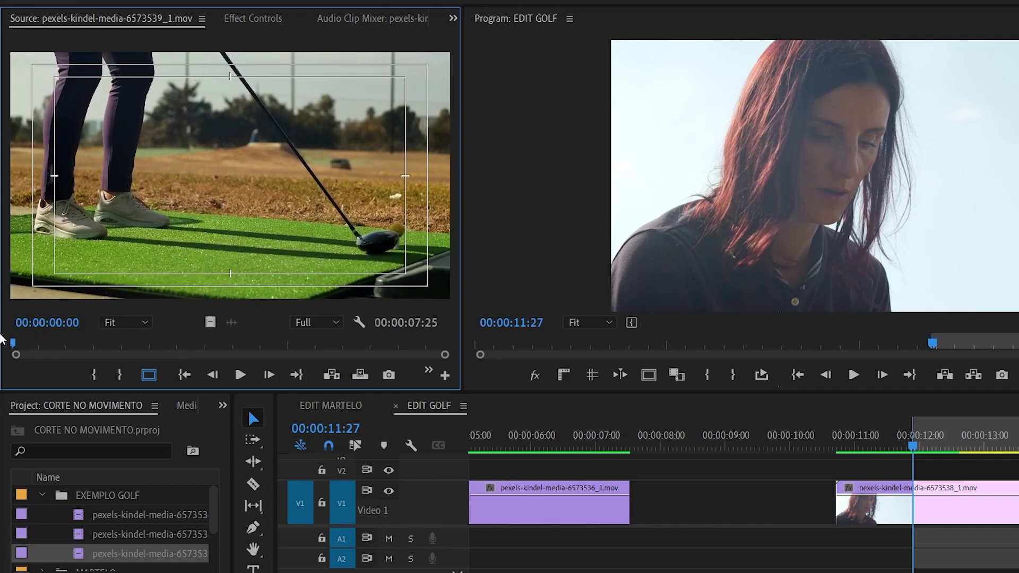
{"action": "key", "text": "space"}
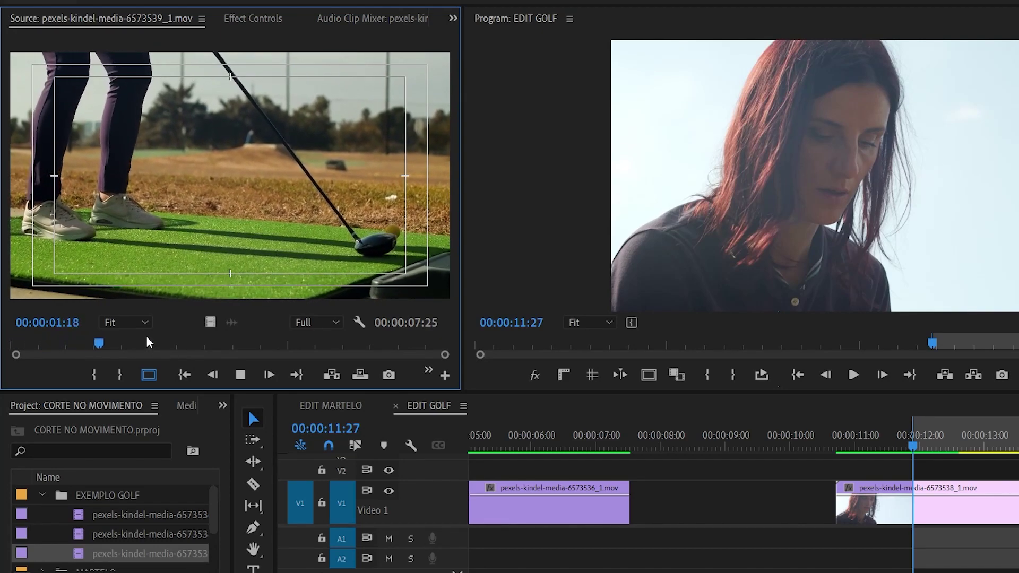
{"action": "key", "text": "space"}
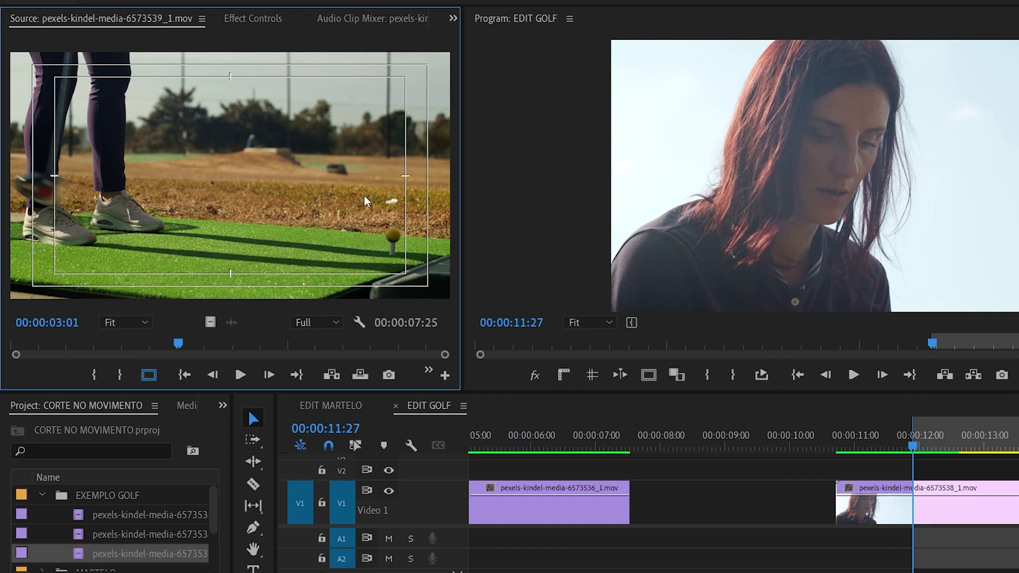
{"action": "key", "text": "Home"}
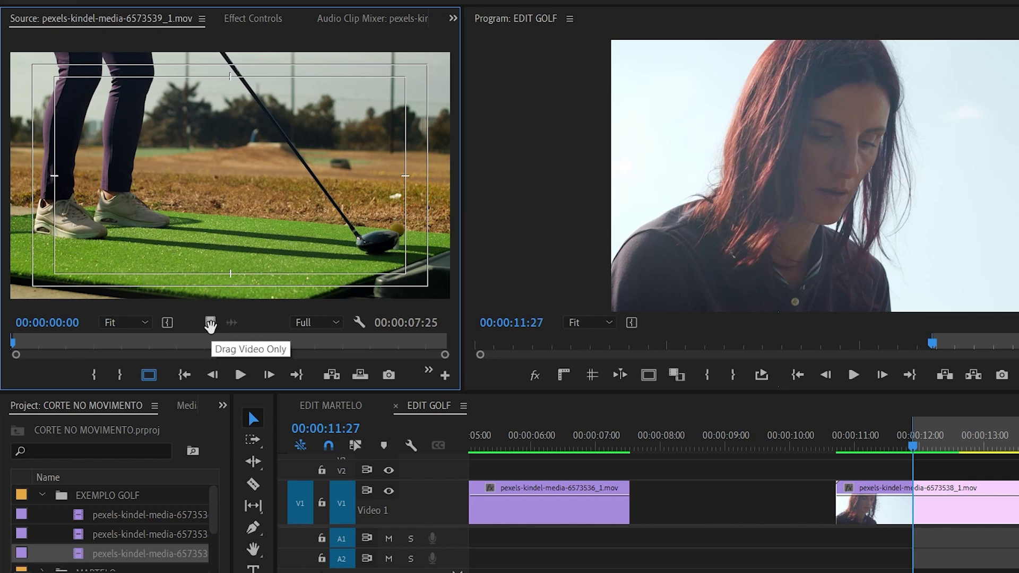
{"action": "left_click_drag", "start_coordinate": [210, 325], "coordinate": [211, 328]}
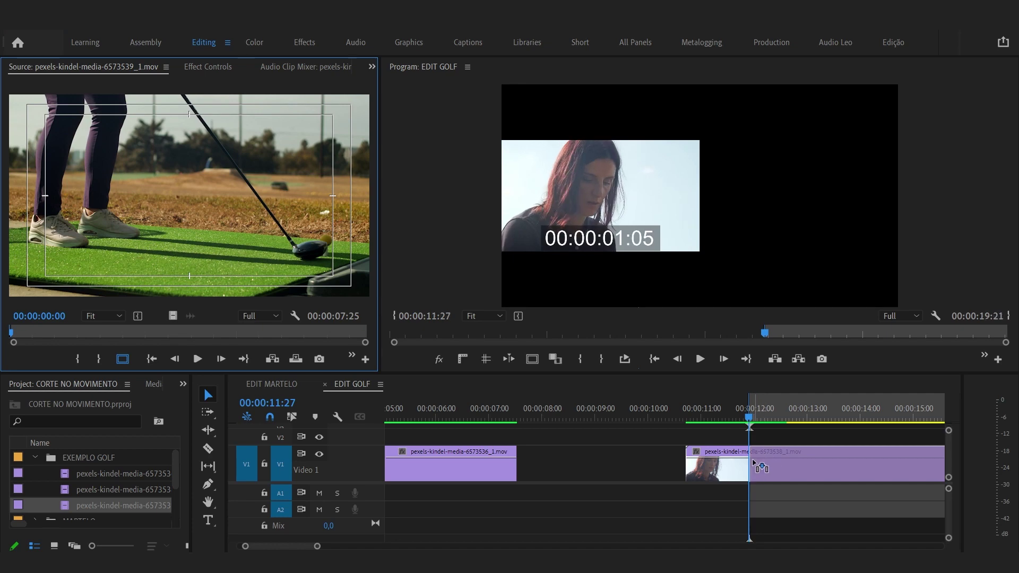
- Overwrite the swing clip onto V1 at the playhead, 00:00:11:27
{"action": "left_click_drag", "start_coordinate": [720, 404], "coordinate": [743, 461]}
{"action": "left_click", "coordinate": [173, 316]}
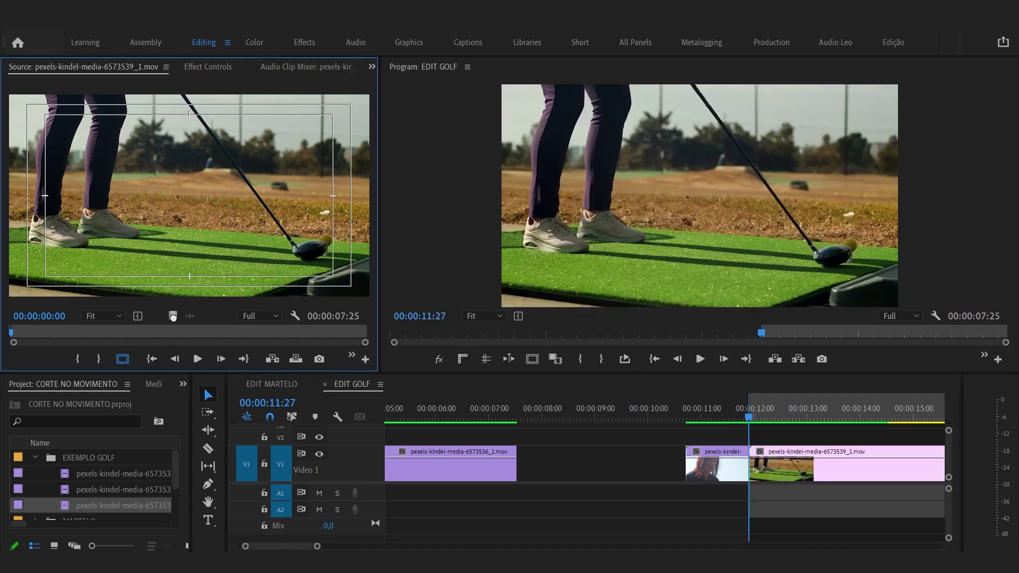
{"action": "left_click_drag", "start_coordinate": [739, 423], "coordinate": [755, 422]}
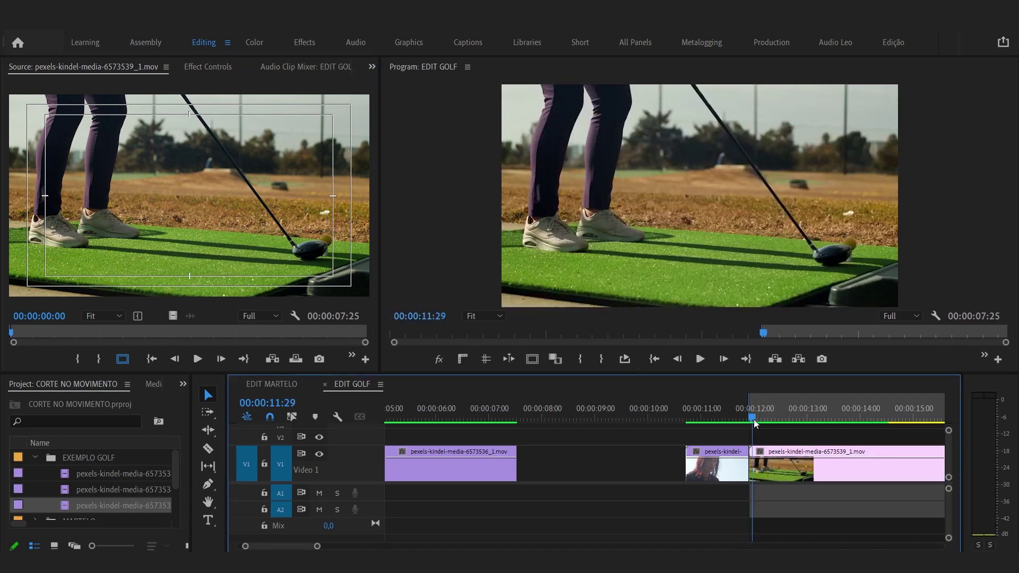
- Fit the timeline, replay the new cut, then load pexels-kindel-media-6573536_1.mov for preview
{"action": "key", "text": "minus"}
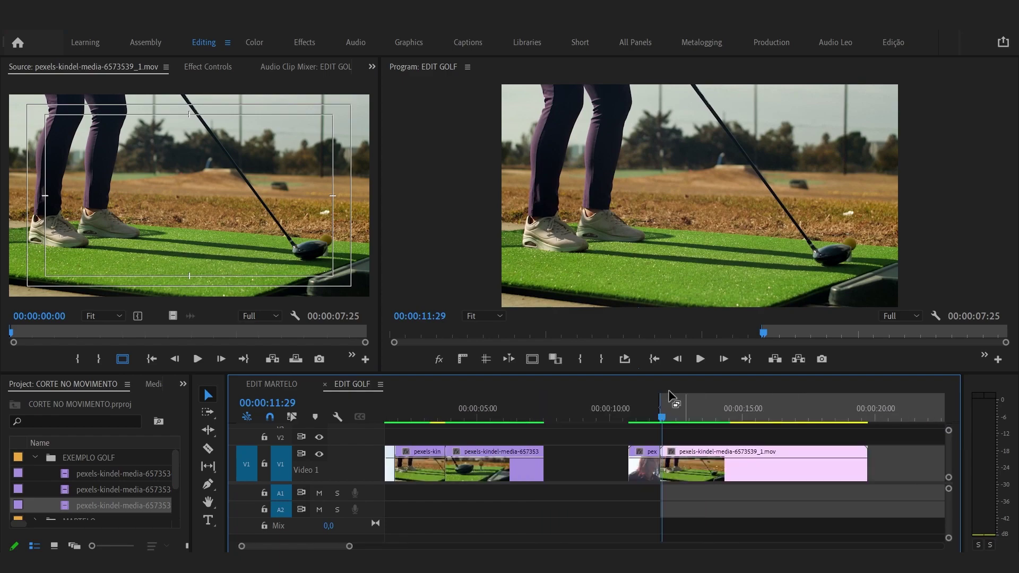
{"action": "left_click", "coordinate": [647, 406]}
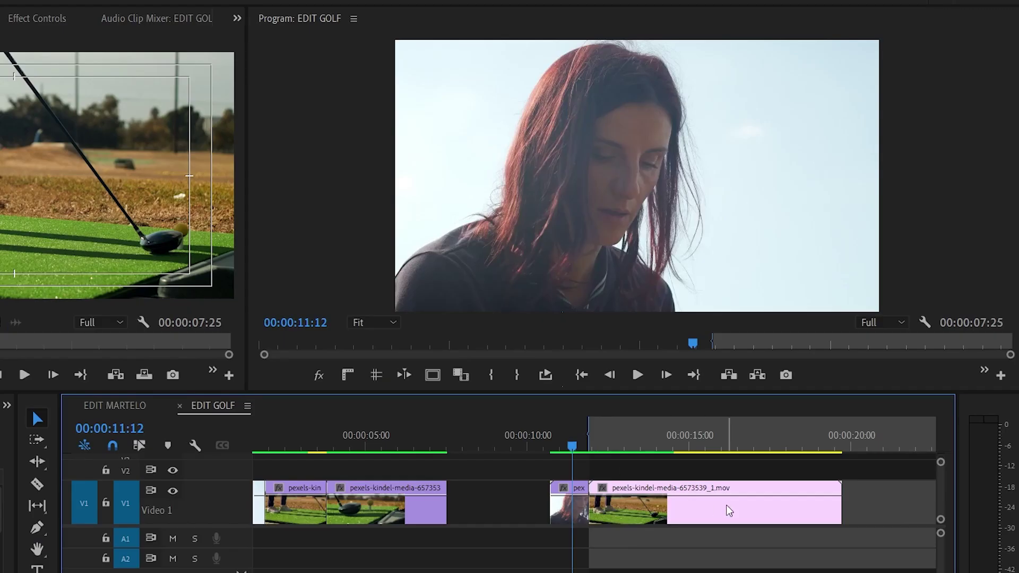
{"action": "key", "text": "space"}
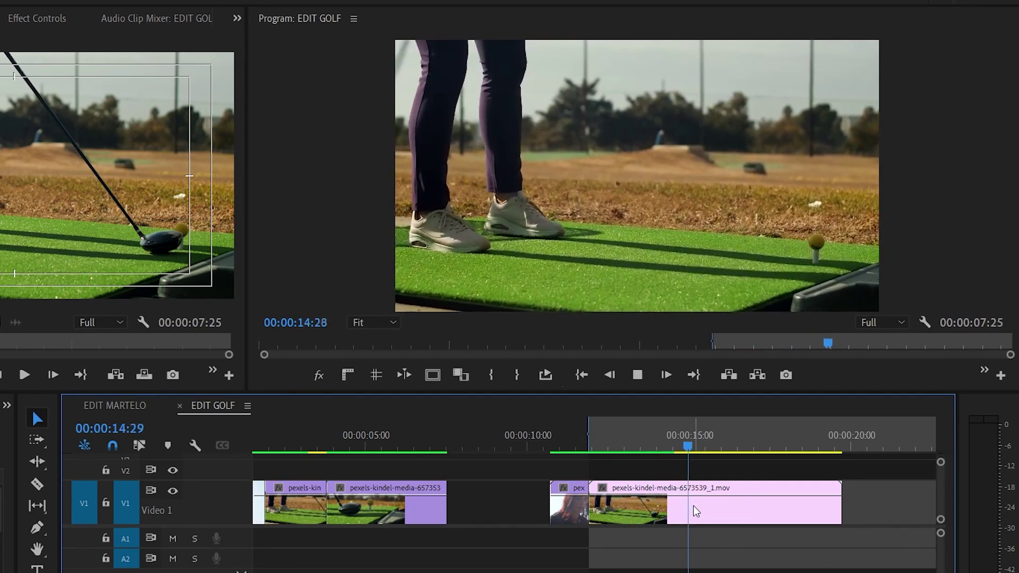
{"action": "left_click", "coordinate": [554, 438]}
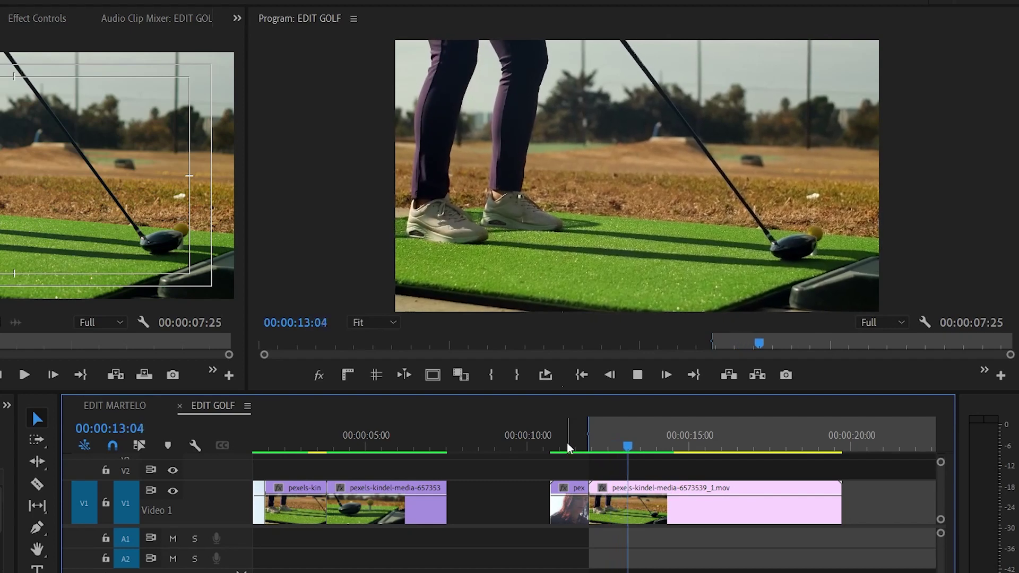
{"action": "key", "text": "space"}
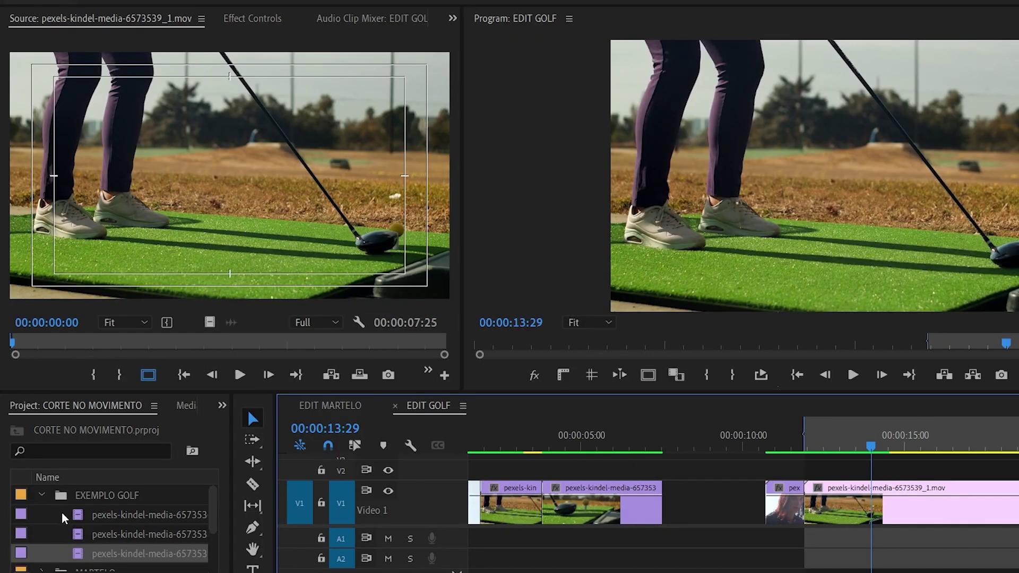
{"action": "double_click", "coordinate": [83, 516]}
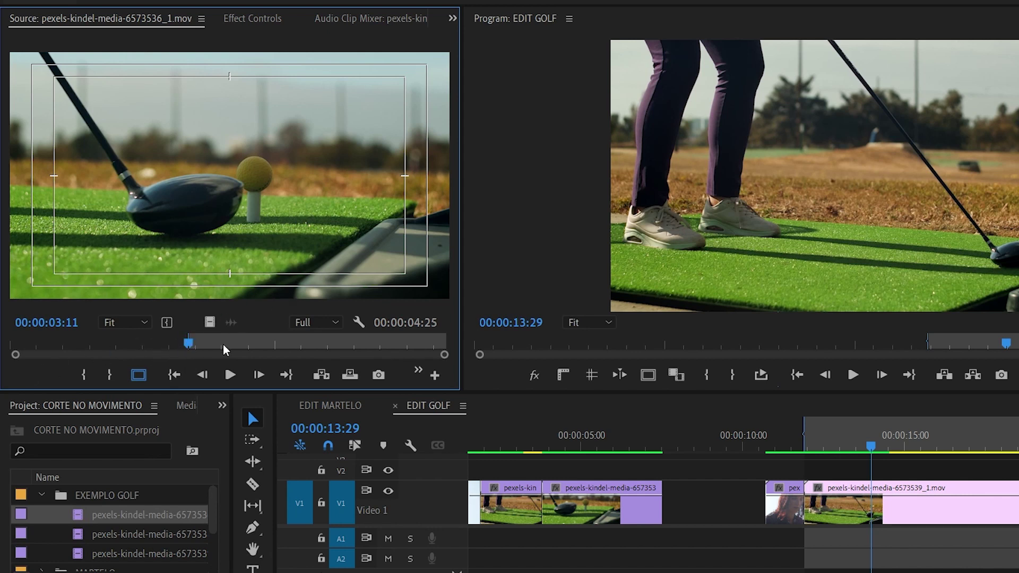
- Clear the close-up's In point and preview the full 00:00:08:06 clip from its start
{"action": "key", "text": "ctrl+shift+i"}
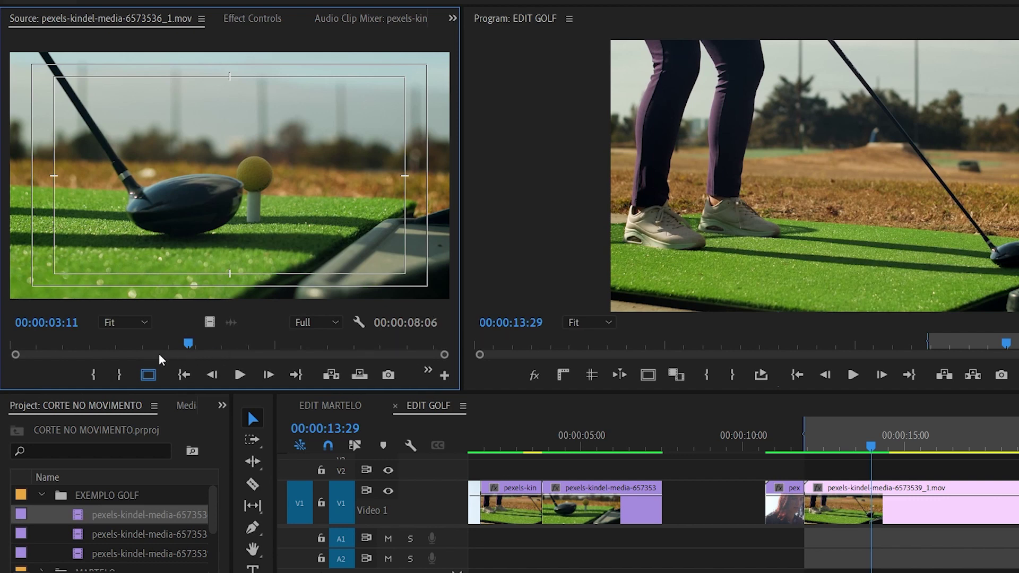
{"action": "left_click_drag", "start_coordinate": [190, 344], "coordinate": [13, 357]}
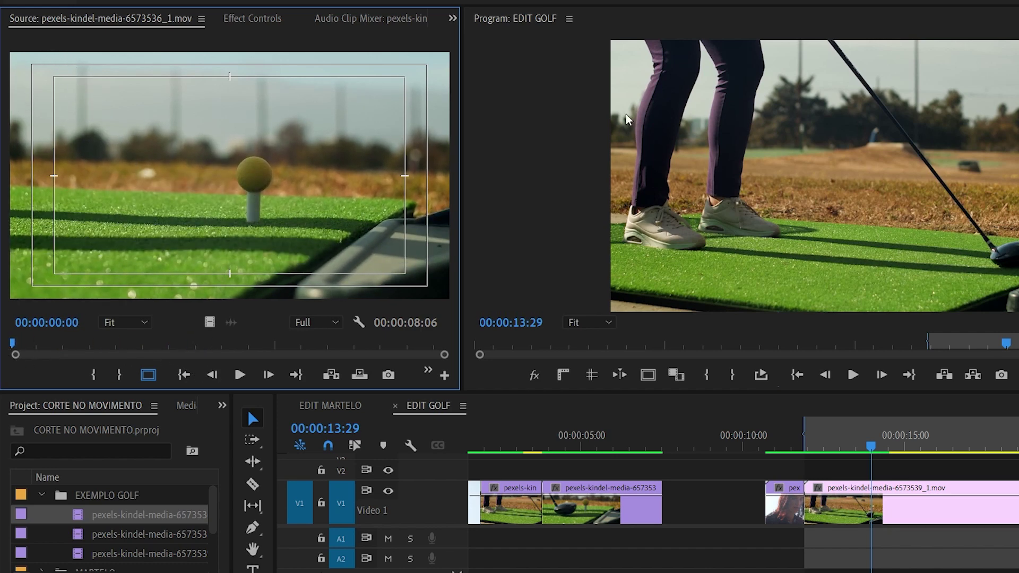
{"action": "key", "text": "space"}
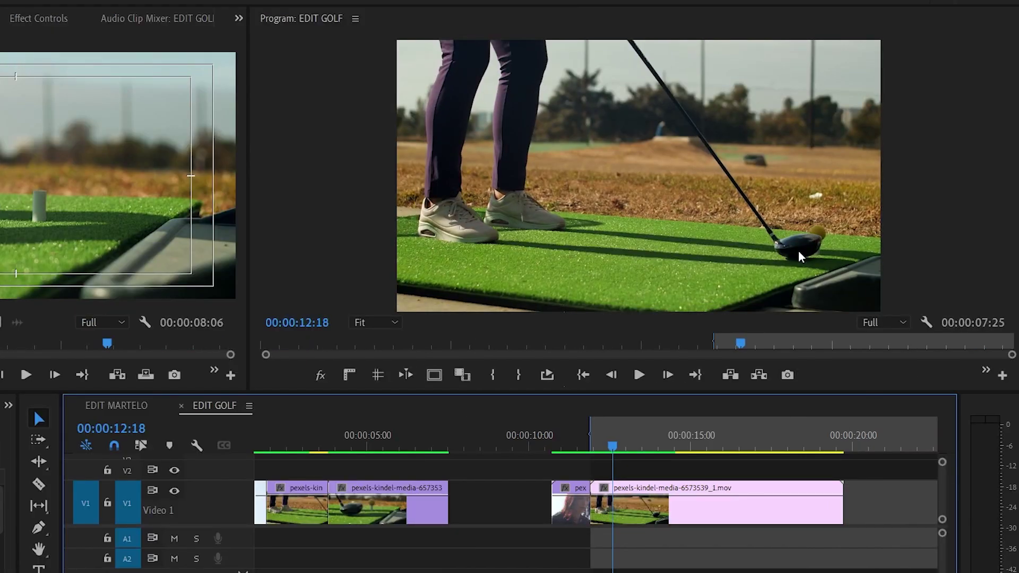
- Play, scrub and frame-step through the swing to park at 00:00:16:05 just before impact
{"action": "left_click_drag", "start_coordinate": [612, 446], "coordinate": [590, 446]}
{"action": "key", "text": "space"}
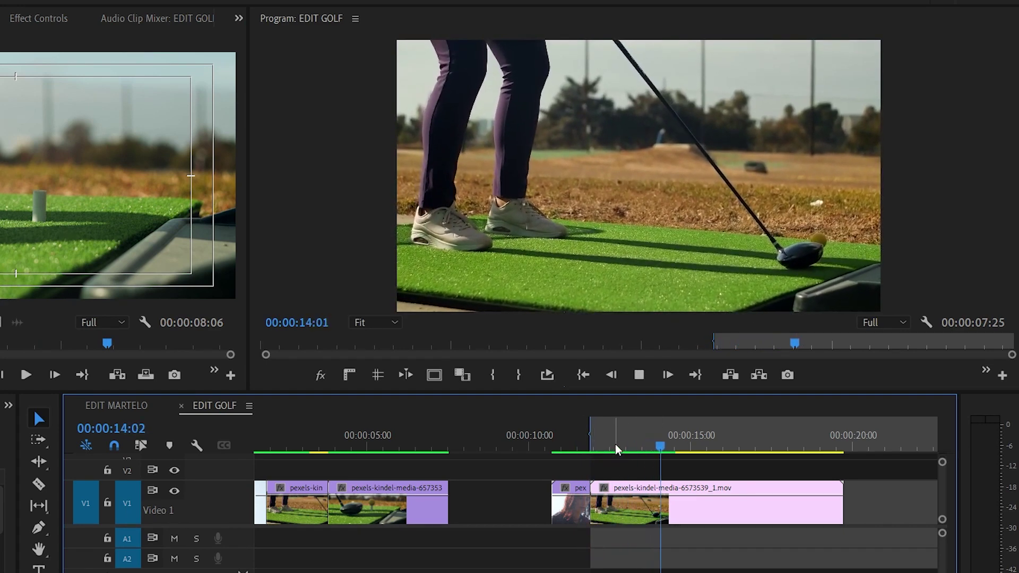
{"action": "key", "text": "space"}
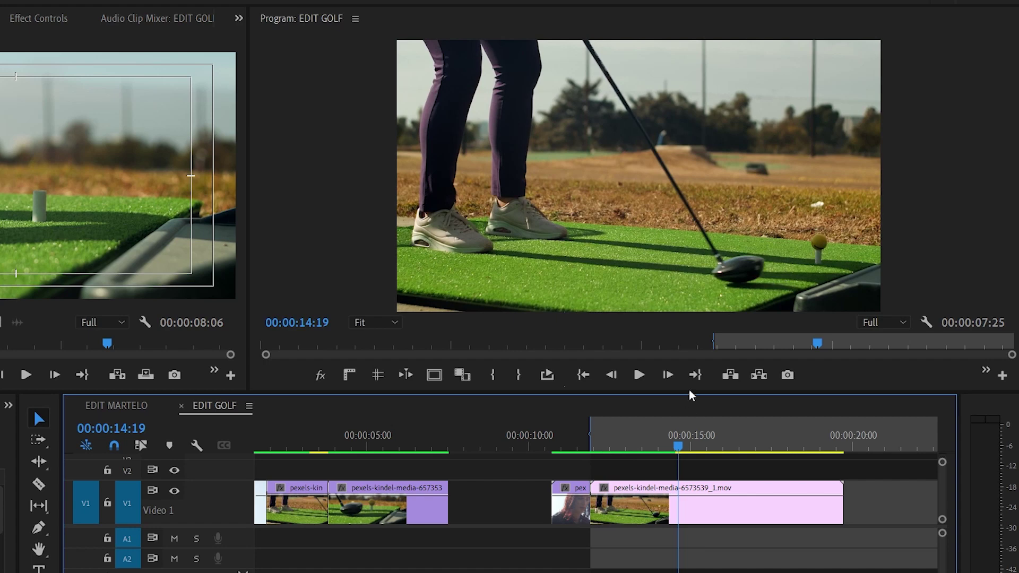
{"action": "mouse_move", "coordinate": [684, 436]}
{"action": "left_mouse_down"}
{"action": "mouse_move", "coordinate": [685, 460]}
{"action": "mouse_move", "coordinate": [699, 469]}
{"action": "mouse_move", "coordinate": [674, 471]}
{"action": "left_mouse_up"}
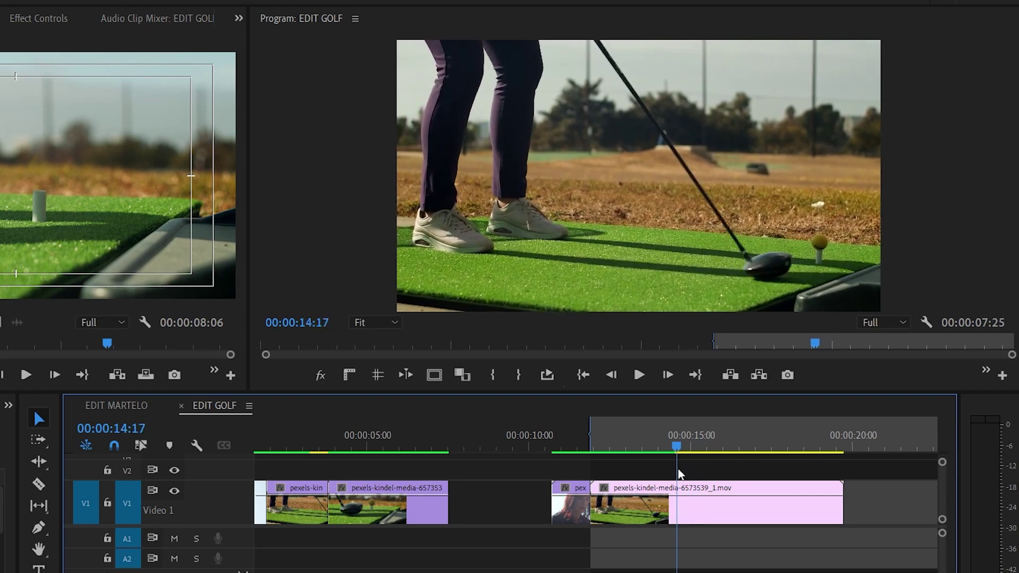
{"action": "left_click_drag", "start_coordinate": [674, 446], "coordinate": [697, 448]}
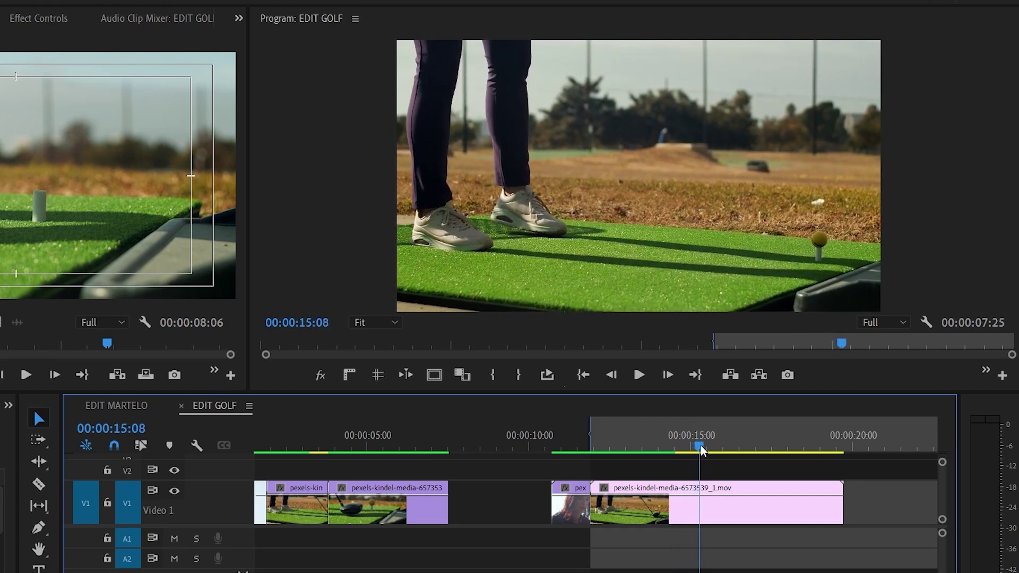
{"action": "mouse_move", "coordinate": [697, 448]}
{"action": "left_mouse_down"}
{"action": "mouse_move", "coordinate": [682, 450]}
{"action": "mouse_move", "coordinate": [704, 460]}
{"action": "left_mouse_up"}
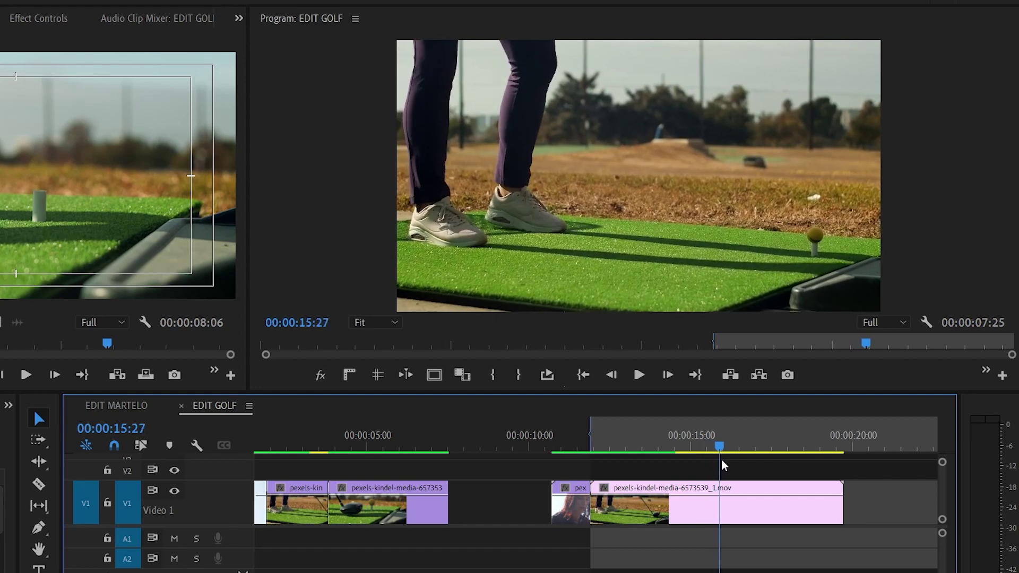
{"action": "left_click_drag", "start_coordinate": [704, 459], "coordinate": [745, 467]}
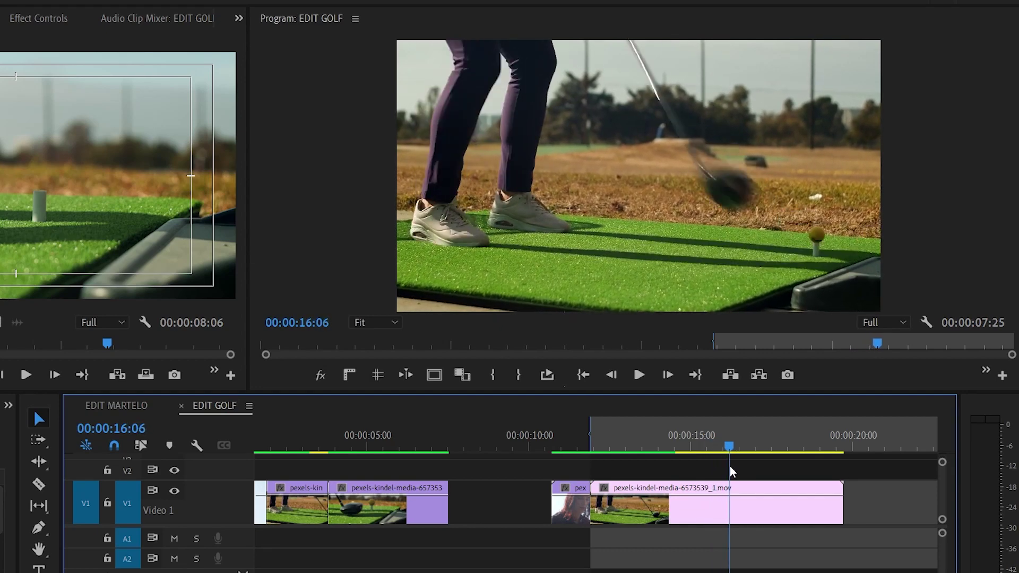
{"action": "key", "text": "Right"}
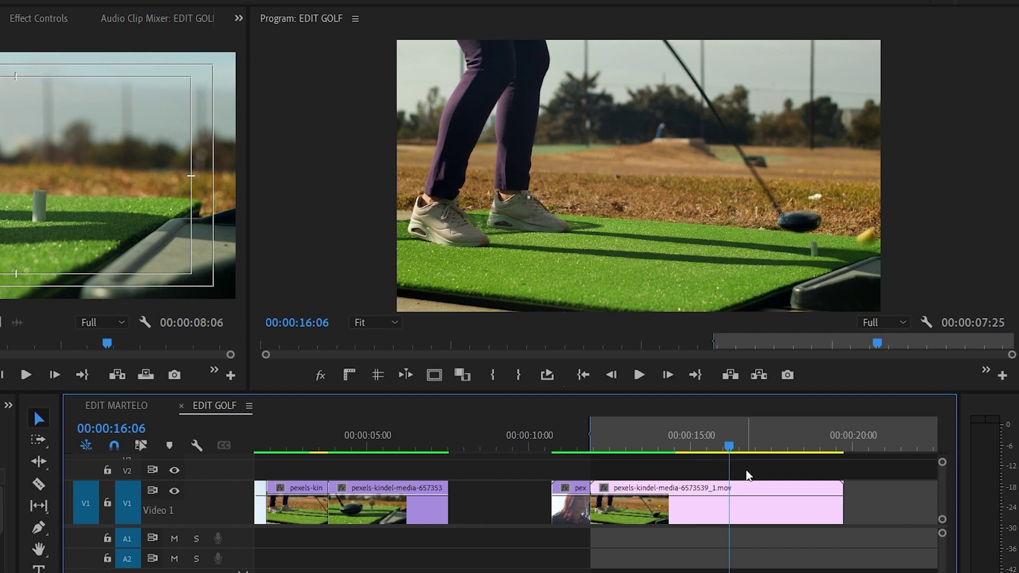
{"action": "key", "text": "Left"}
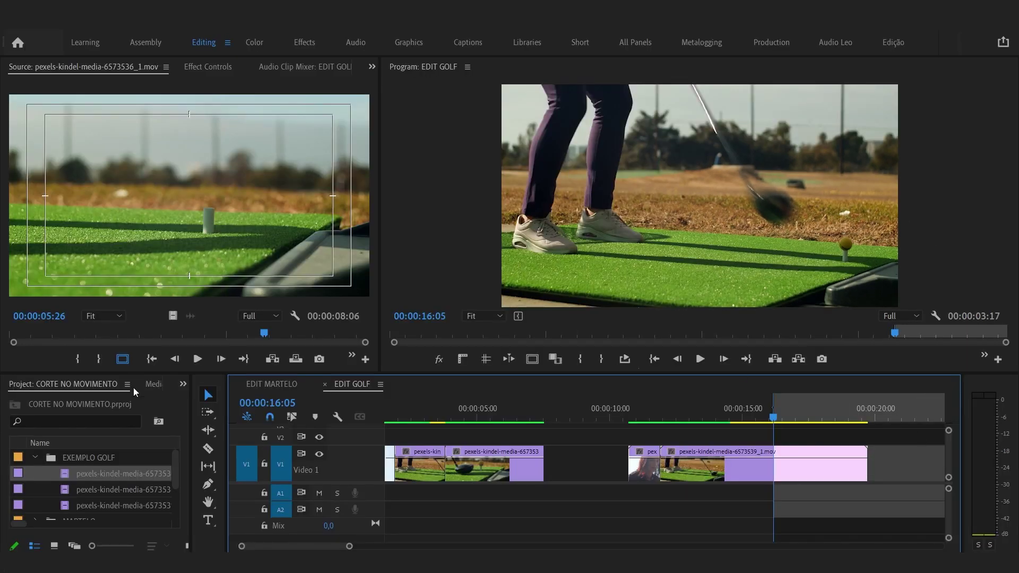
- Mark the close-up's In at 05:08 where the club appears and overwrite it onto V1 at 16:05
{"action": "left_click", "coordinate": [50, 366]}
{"action": "mouse_move", "coordinate": [264, 333]}
{"action": "left_mouse_down"}
{"action": "mouse_move", "coordinate": [227, 334]}
{"action": "mouse_move", "coordinate": [238, 350]}
{"action": "left_mouse_up"}
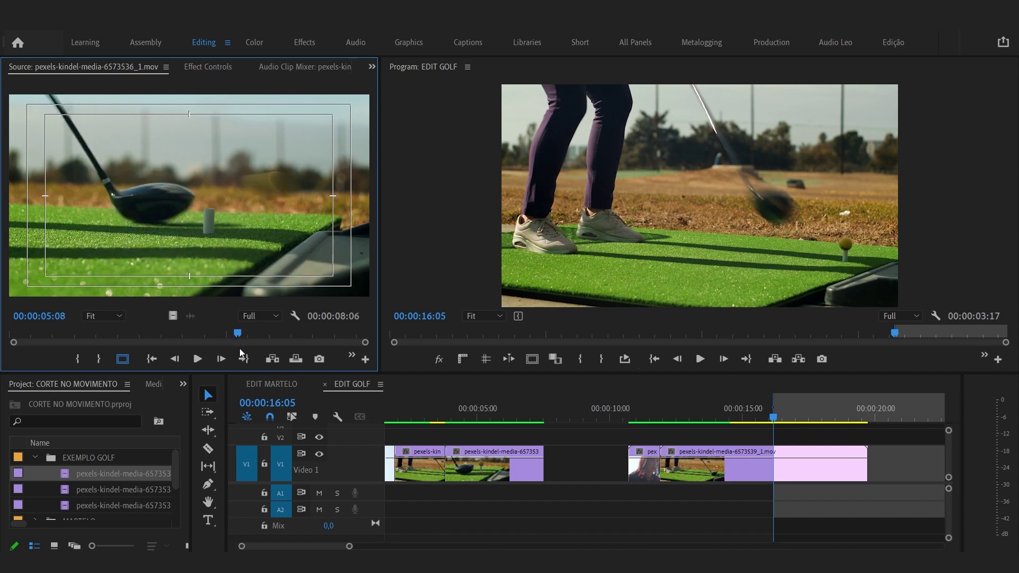
{"action": "key", "text": "Left"}
{"action": "key", "text": "Right"}
{"action": "key", "text": "Left"}
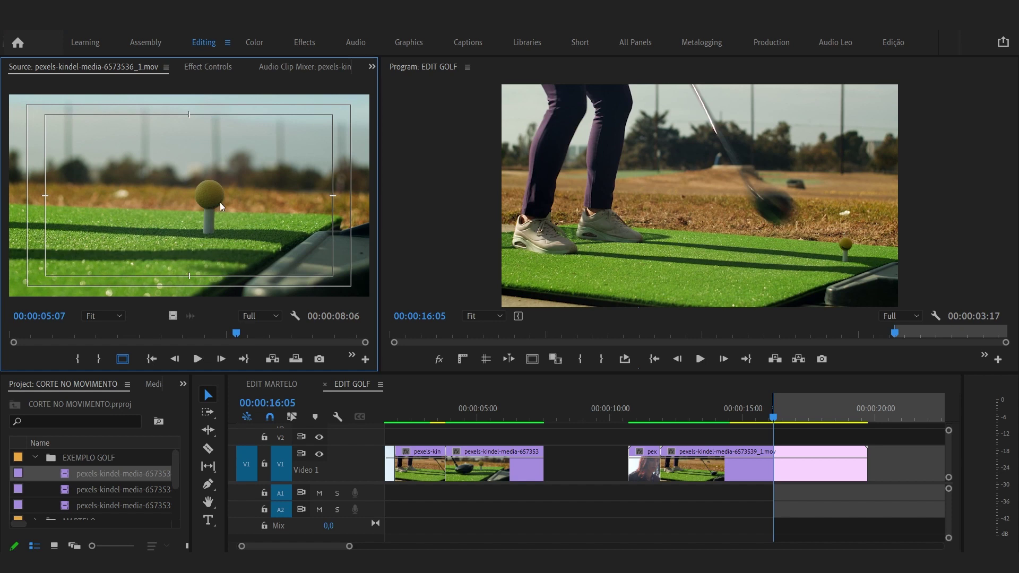
{"action": "key", "text": "Right"}
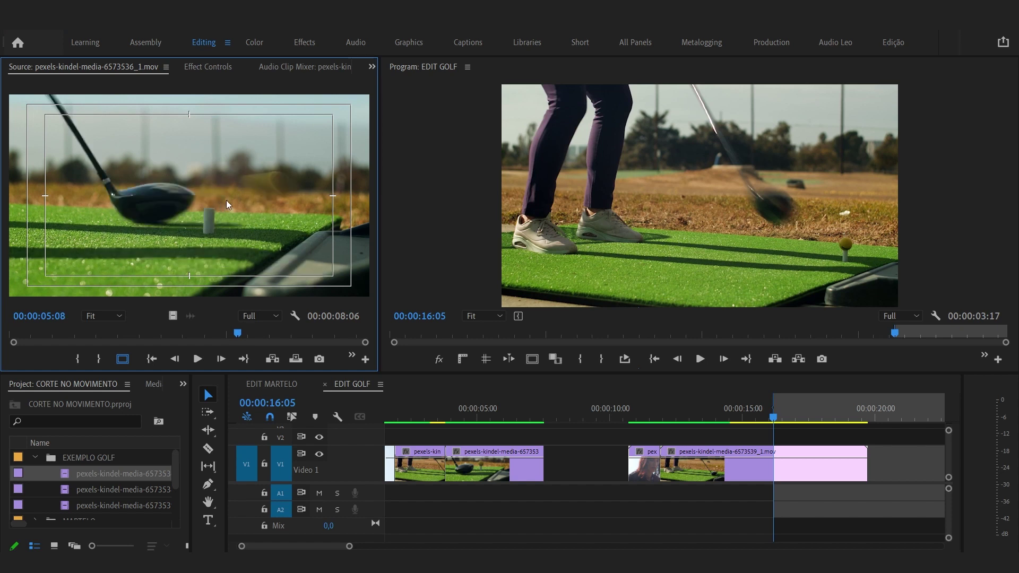
{"action": "key", "text": "i"}
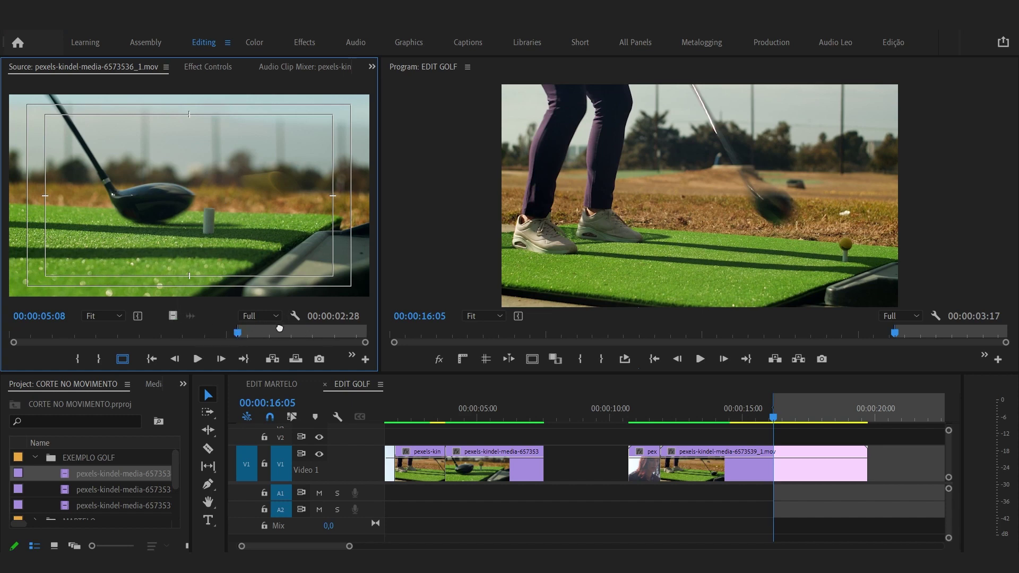
{"action": "key", "text": "."}
{"action": "left_click_drag", "start_coordinate": [775, 464], "coordinate": [780, 464]}
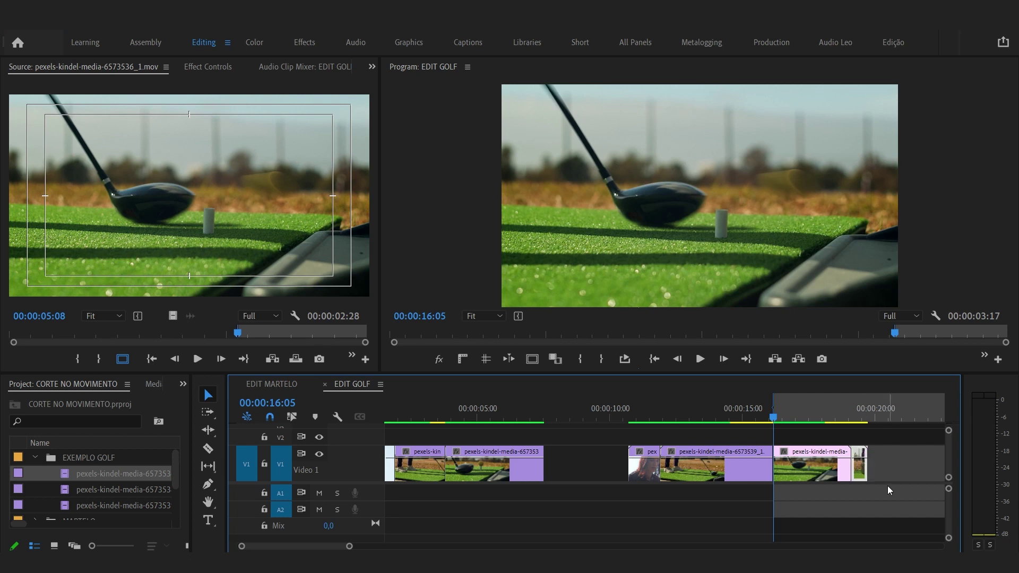
- Delete the leftover clip at the sequence end and scrub back to just before the cut
{"action": "scroll", "coordinate": [891, 488], "scroll_direction": "up", "scroll_amount": 3}
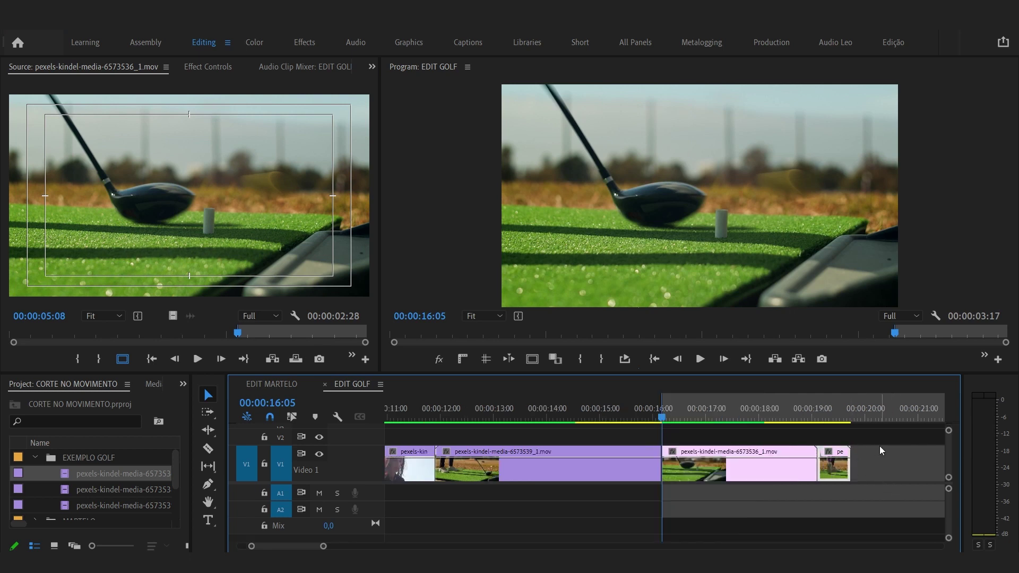
{"action": "left_click", "coordinate": [841, 464]}
{"action": "key", "text": "Delete"}
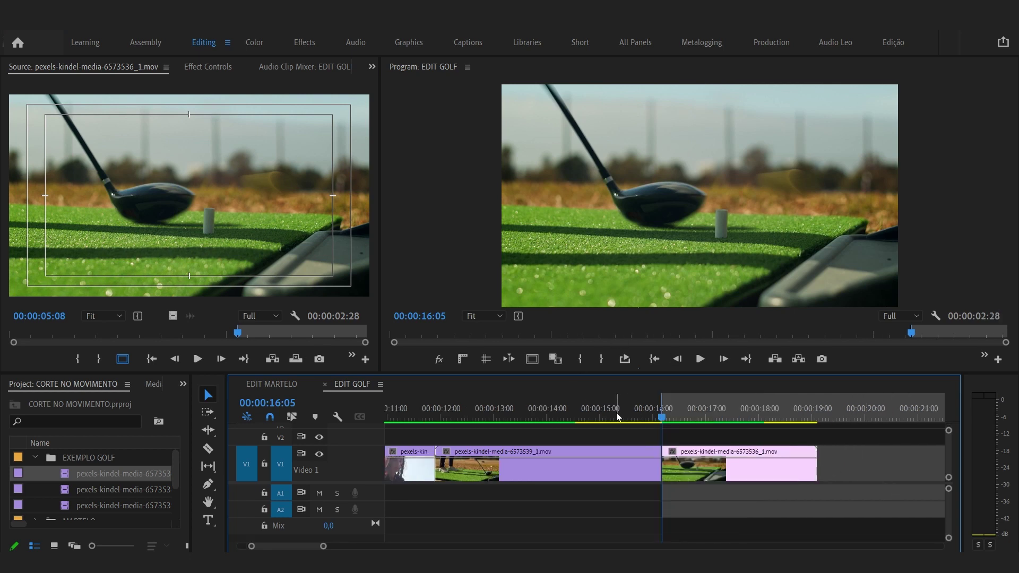
{"action": "left_click_drag", "start_coordinate": [616, 416], "coordinate": [672, 442]}
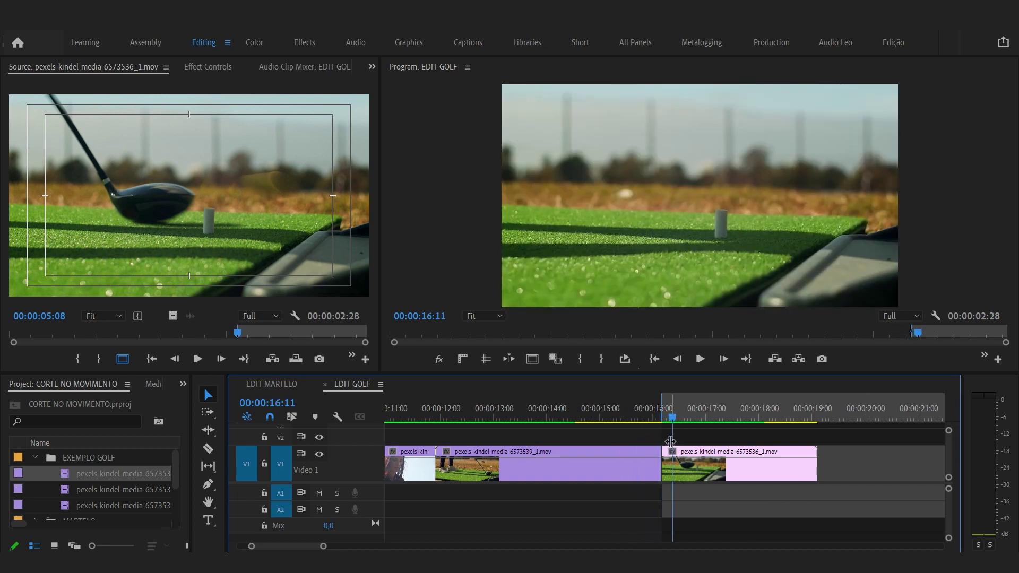
- Zoom the timeline out and replay the swing-to-close-up cut from 15:21 and 15:14
{"action": "key", "text": "minus"}
{"action": "key", "text": "space"}
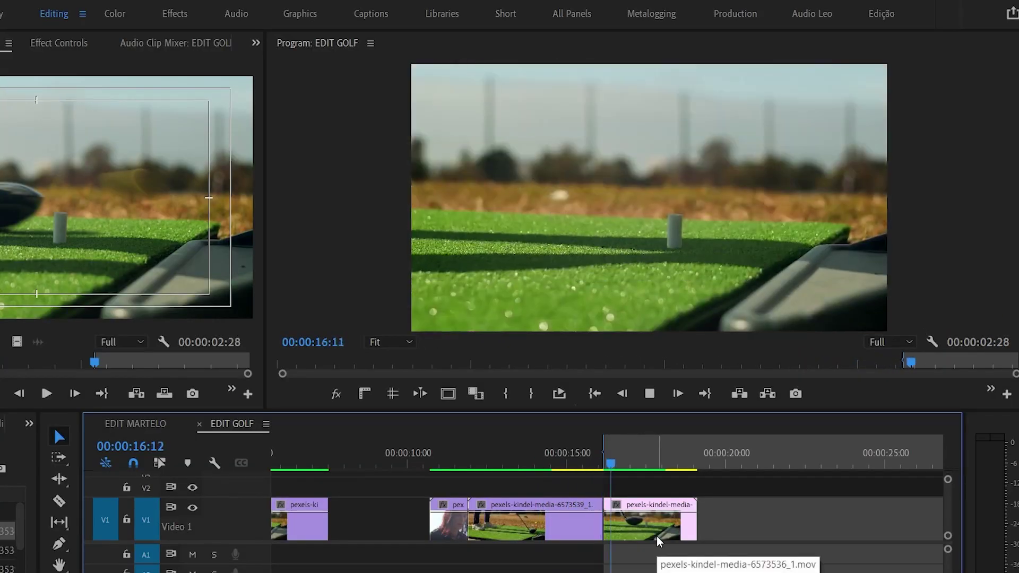
{"action": "left_click", "coordinate": [541, 458]}
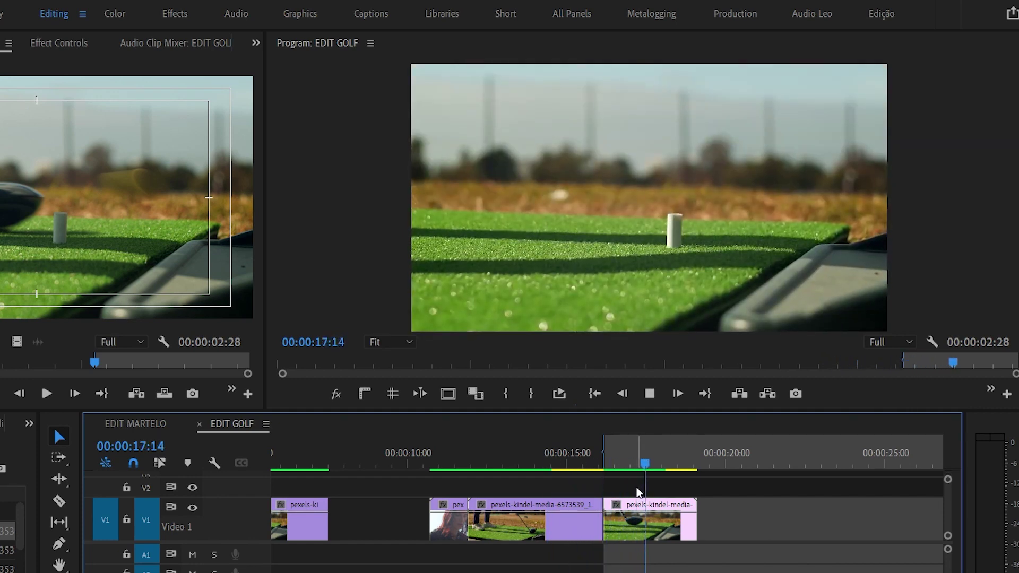
{"action": "key", "text": "space"}
{"action": "left_click", "coordinate": [589, 457]}
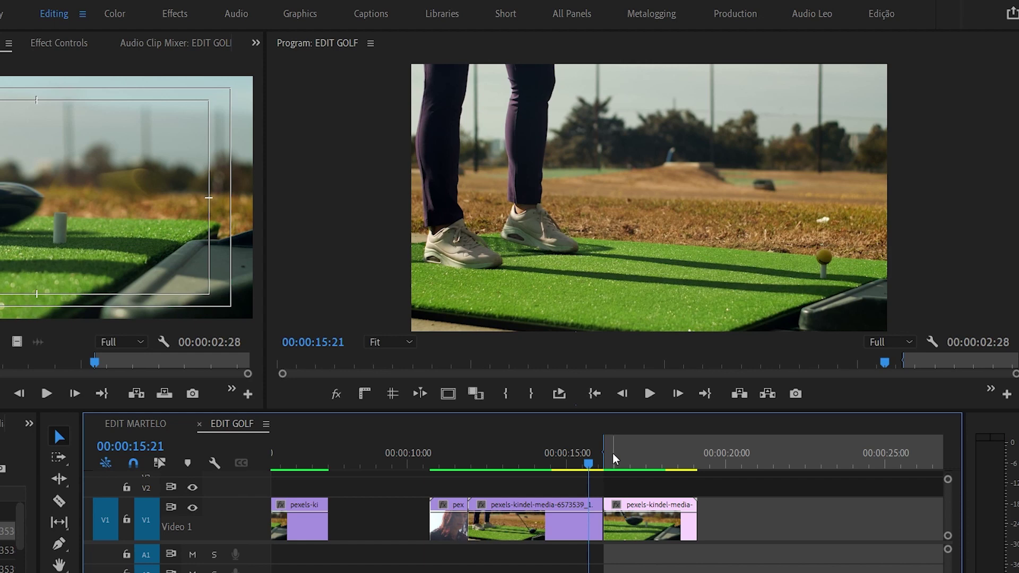
{"action": "key", "text": "space"}
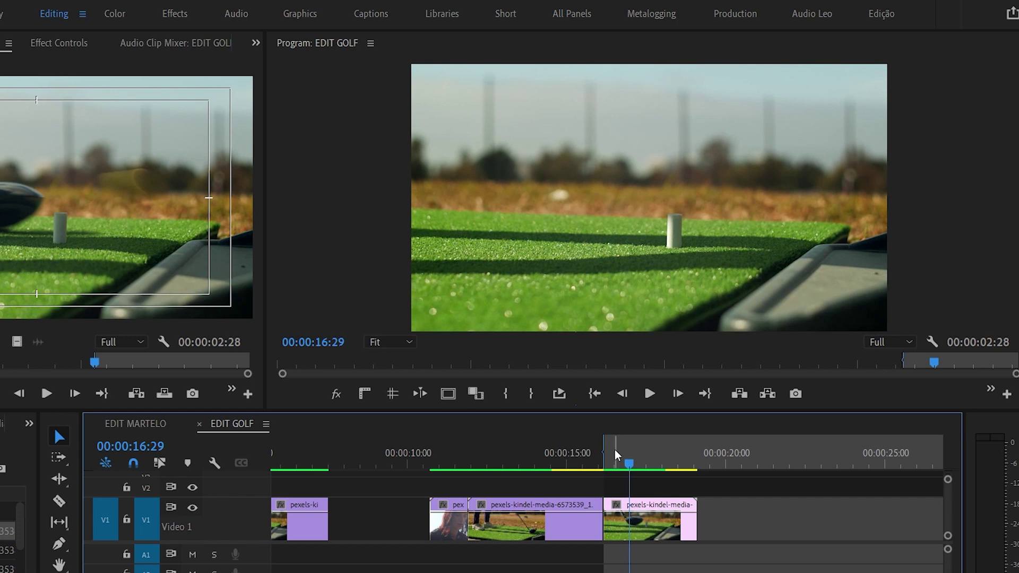
{"action": "left_click", "coordinate": [580, 454]}
{"action": "key", "text": "space"}
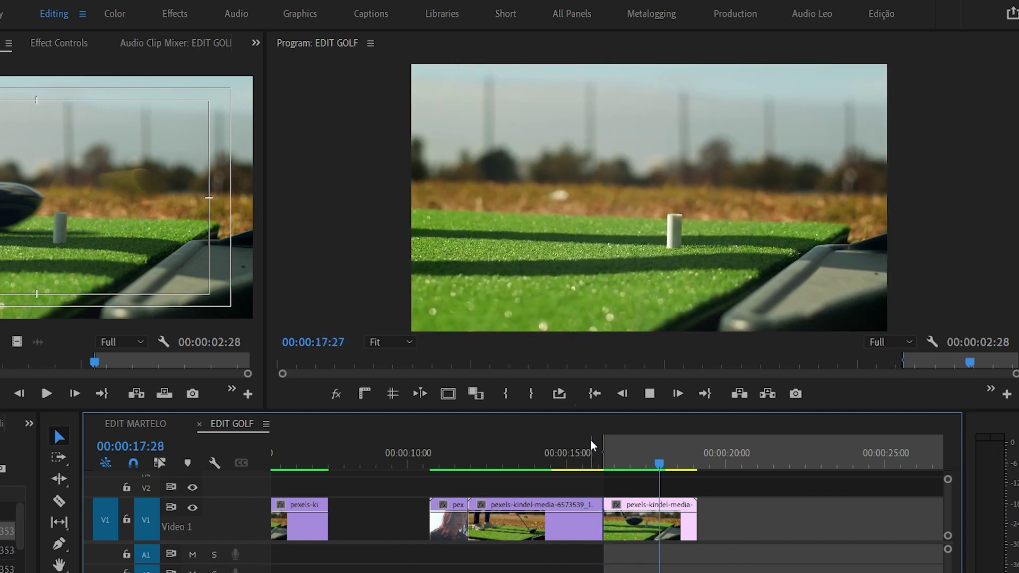
{"action": "key", "text": "space"}
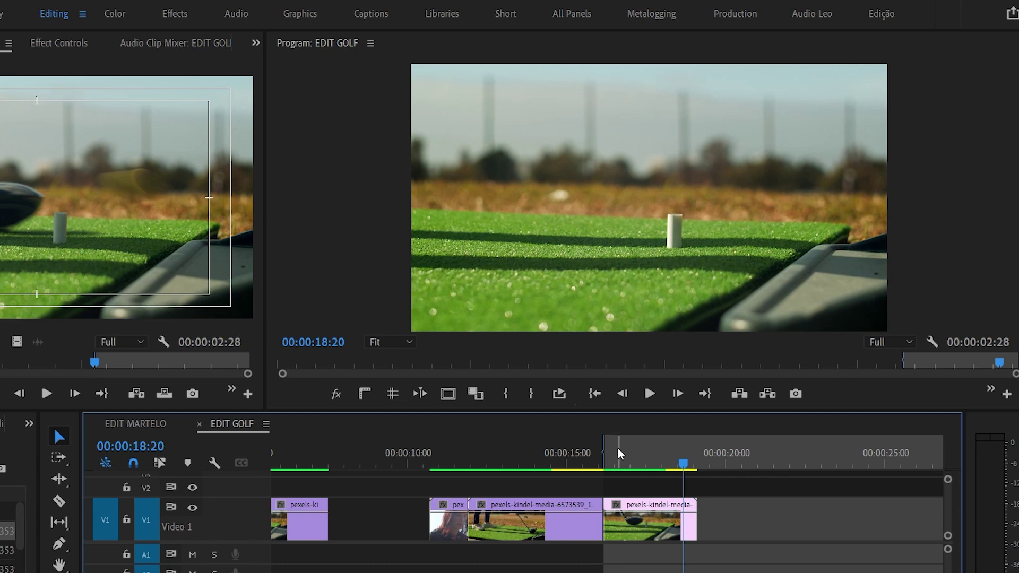
- Replay the sequence from about 14:28 to the end, then save the project
{"action": "left_click", "coordinate": [565, 453]}
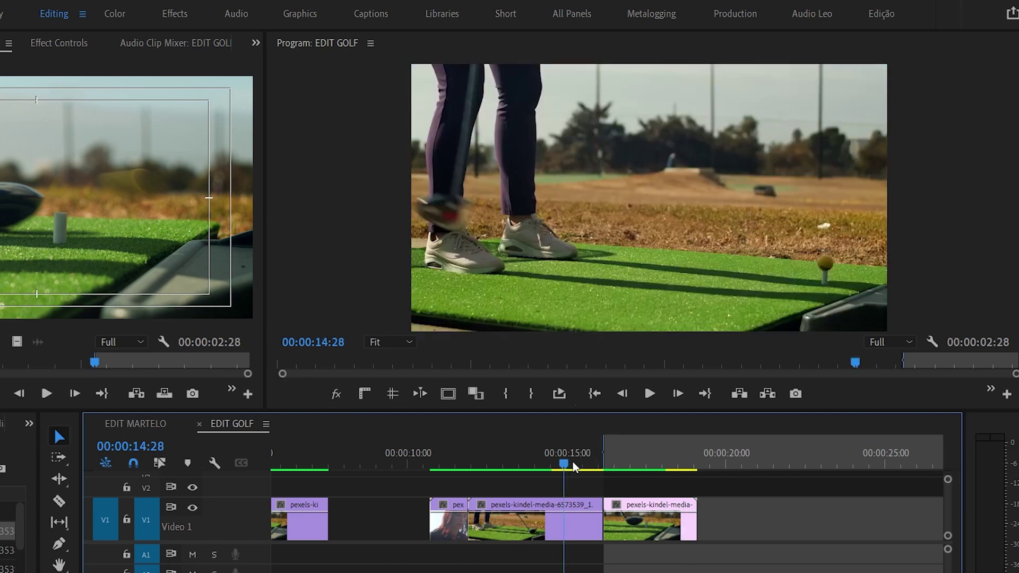
{"action": "key", "text": "space"}
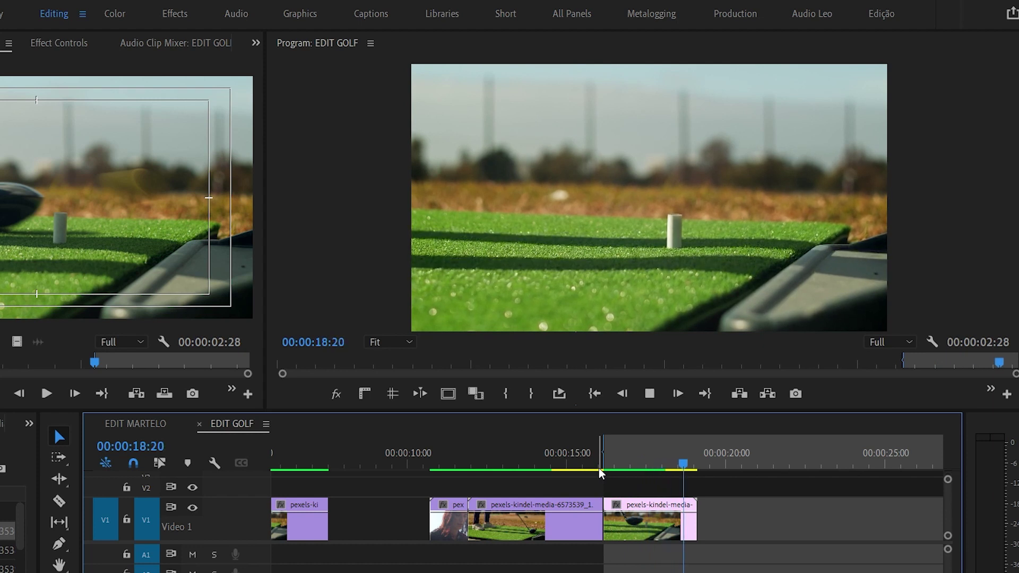
{"action": "key", "text": "space"}
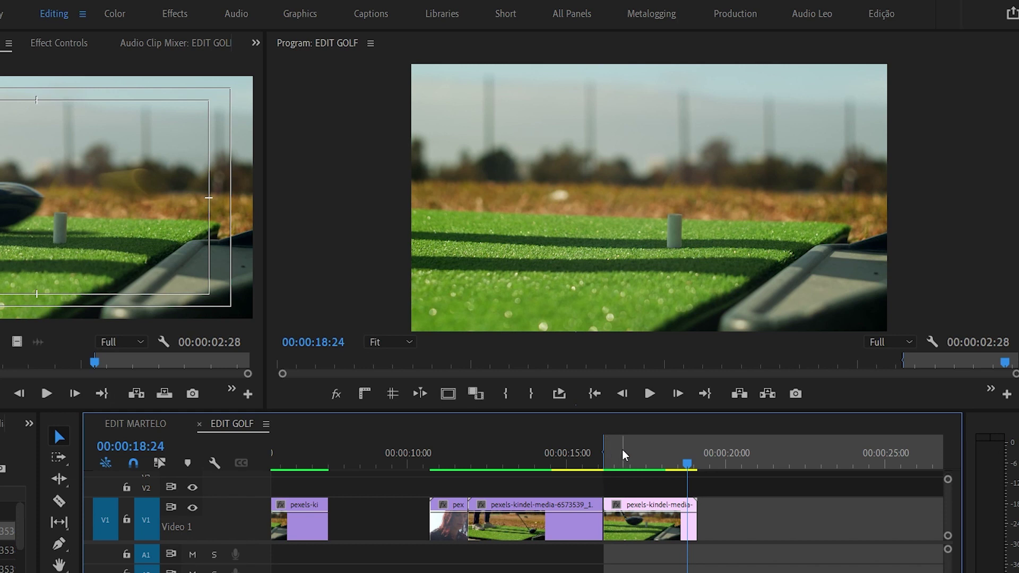
{"action": "key", "text": "ctrl+s"}
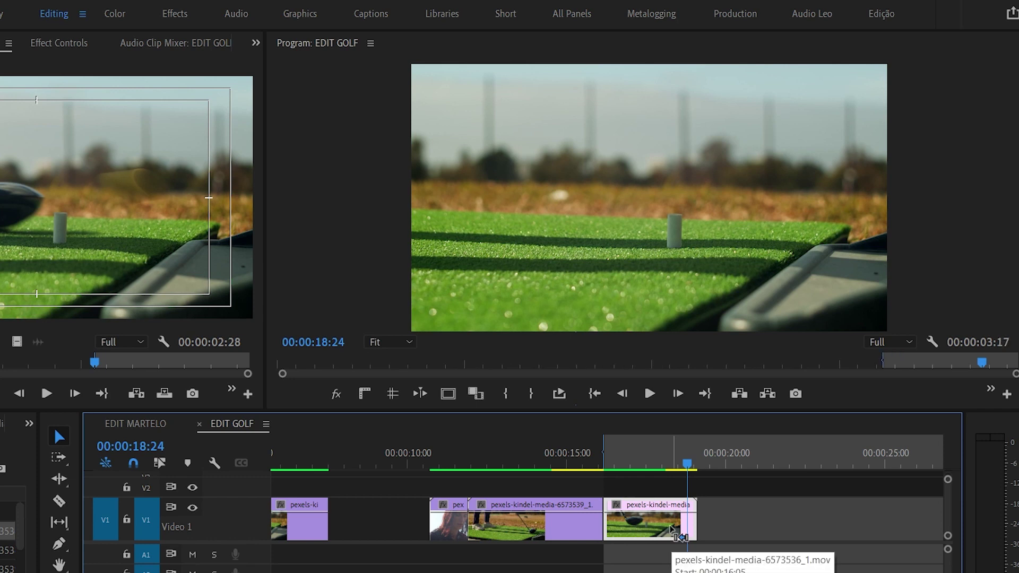
- Undo the club close-up placement and scrub the swing around 14 seconds to re-find the cut
{"action": "key", "text": "ctrl+z"}
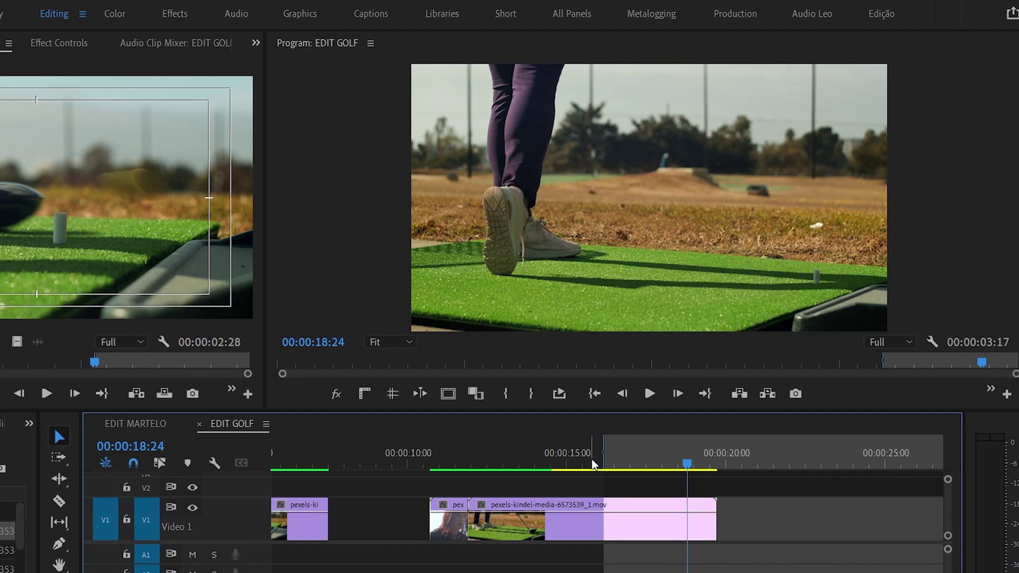
{"action": "left_click", "coordinate": [600, 465]}
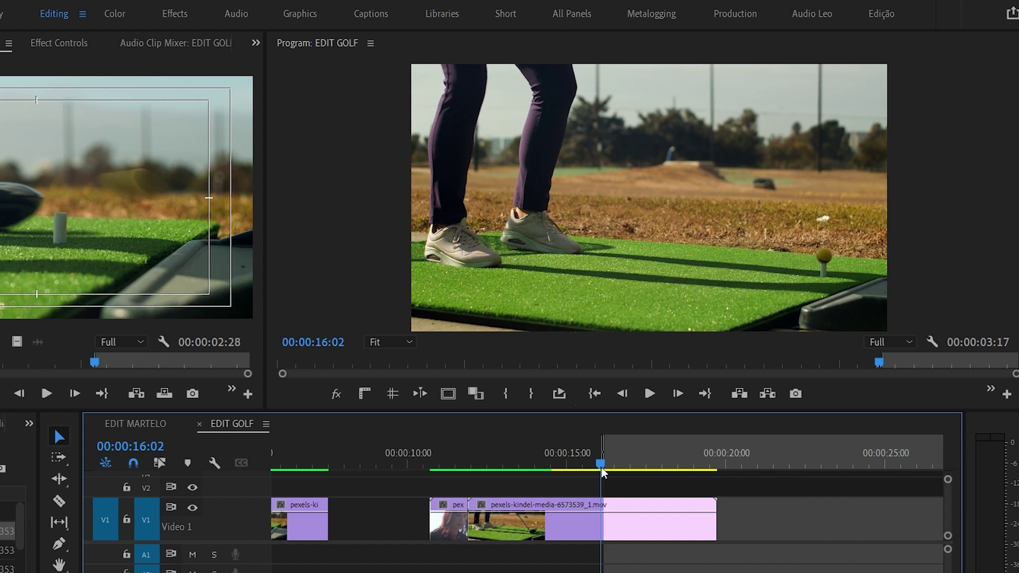
{"action": "left_click_drag", "start_coordinate": [590, 470], "coordinate": [601, 490]}
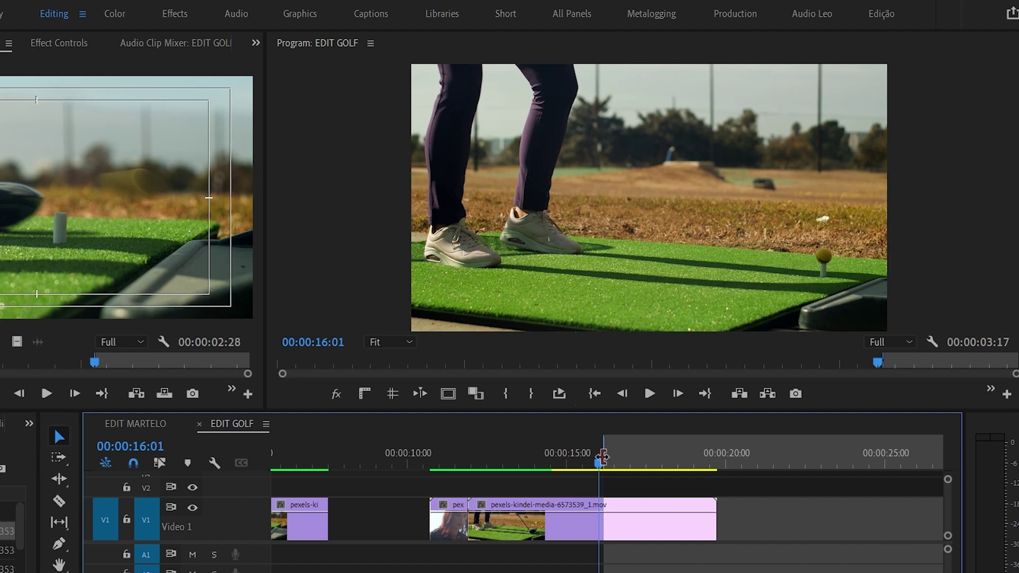
{"action": "left_click_drag", "start_coordinate": [602, 457], "coordinate": [566, 467]}
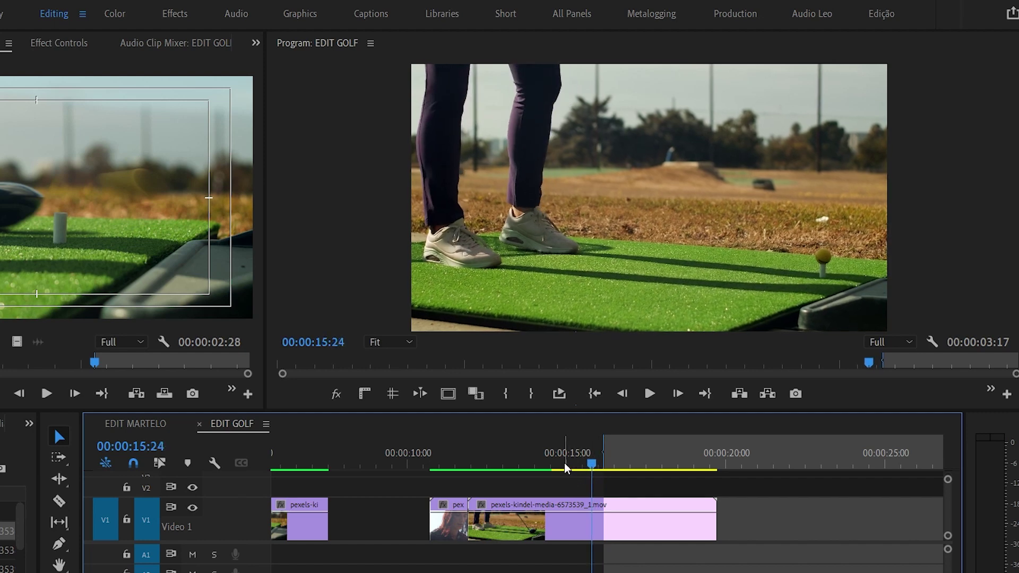
{"action": "key", "text": "j"}
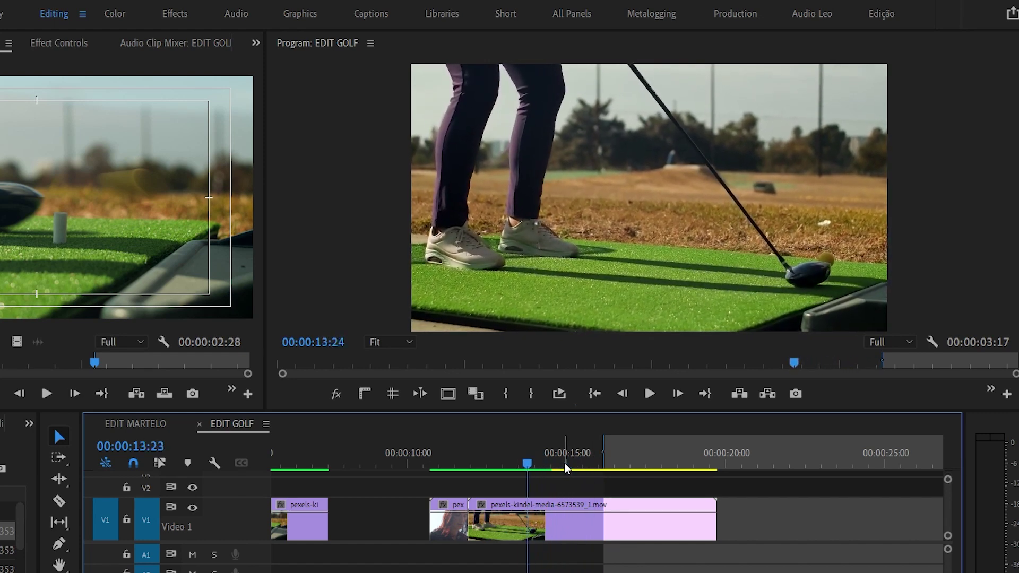
{"action": "key", "text": "k"}
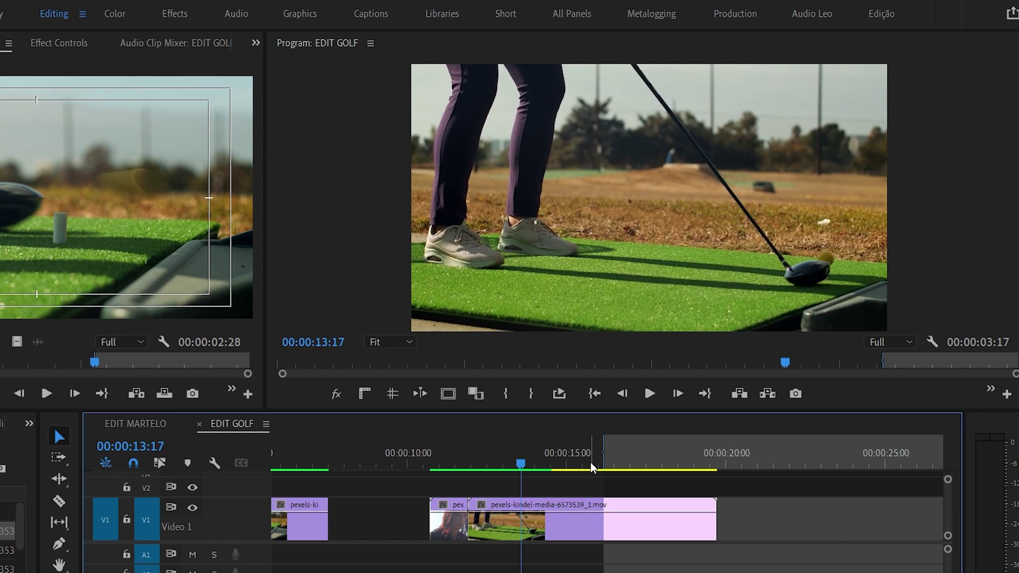
{"action": "key", "text": "l"}
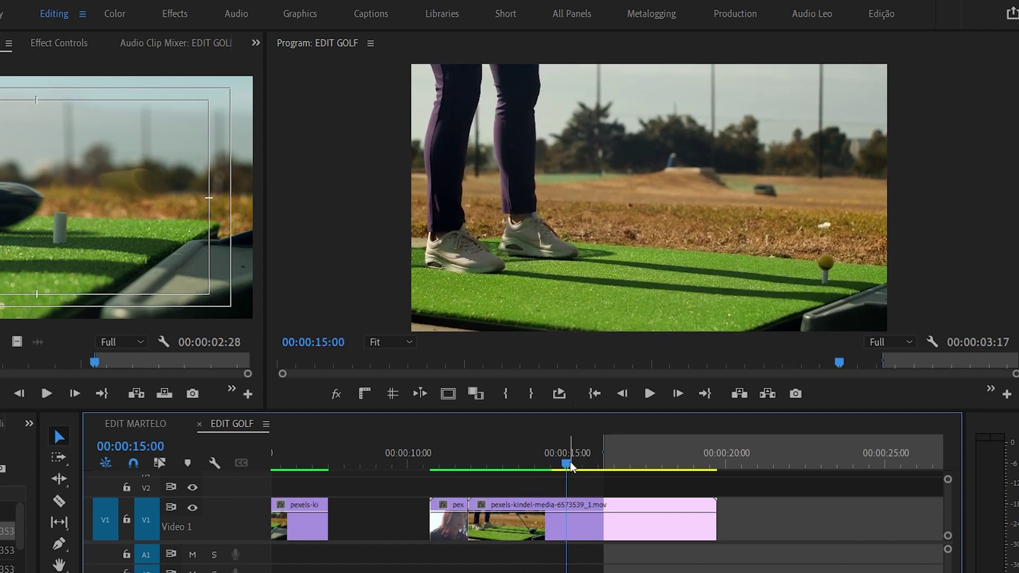
{"action": "left_click", "coordinate": [553, 466]}
{"action": "mouse_move", "coordinate": [560, 465]}
{"action": "left_mouse_down"}
{"action": "mouse_move", "coordinate": [548, 479]}
{"action": "mouse_move", "coordinate": [564, 503]}
{"action": "mouse_move", "coordinate": [553, 501]}
{"action": "left_mouse_up"}
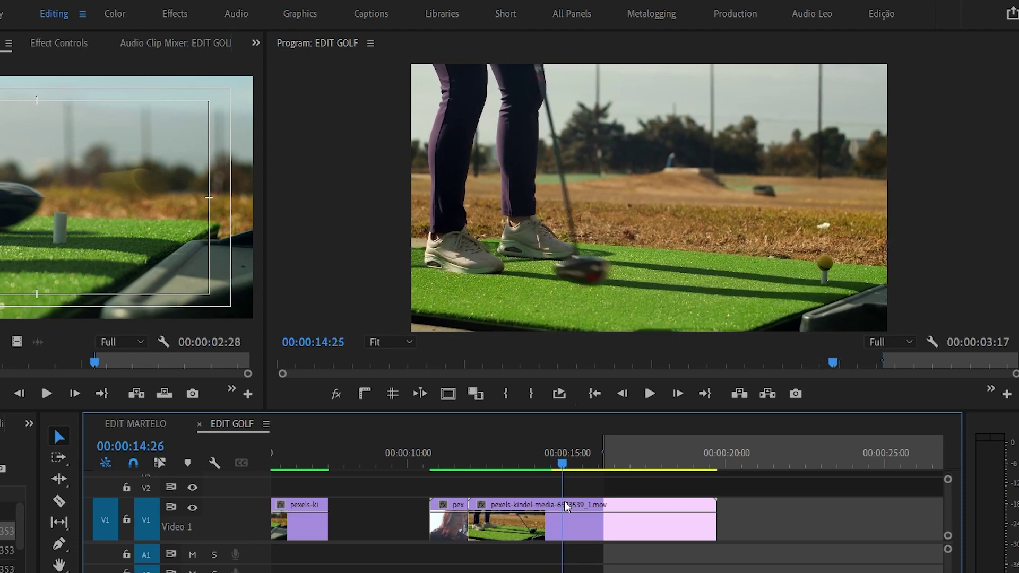
- Step frame by frame to the club-ball contact and mark the sequence In point at 00:00:14:13
{"action": "key", "text": "Left"}
{"action": "key", "text": "Left"}
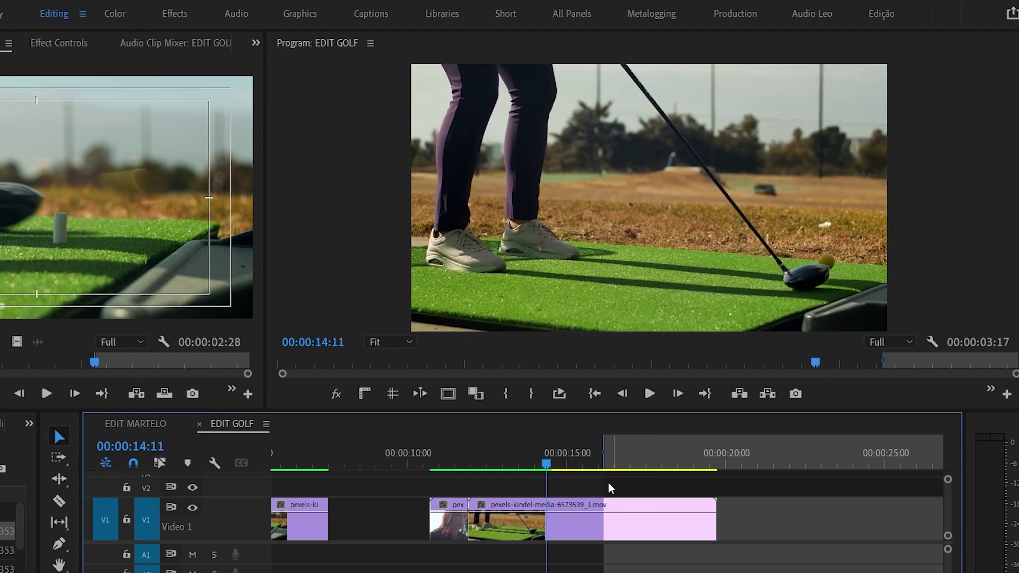
{"action": "key", "text": "Left"}
{"action": "key", "text": "Left"}
{"action": "key", "text": "Left"}
{"action": "key", "text": "Left"}
{"action": "key", "text": "Left"}
{"action": "key", "text": "Right"}
{"action": "key", "text": "Right"}
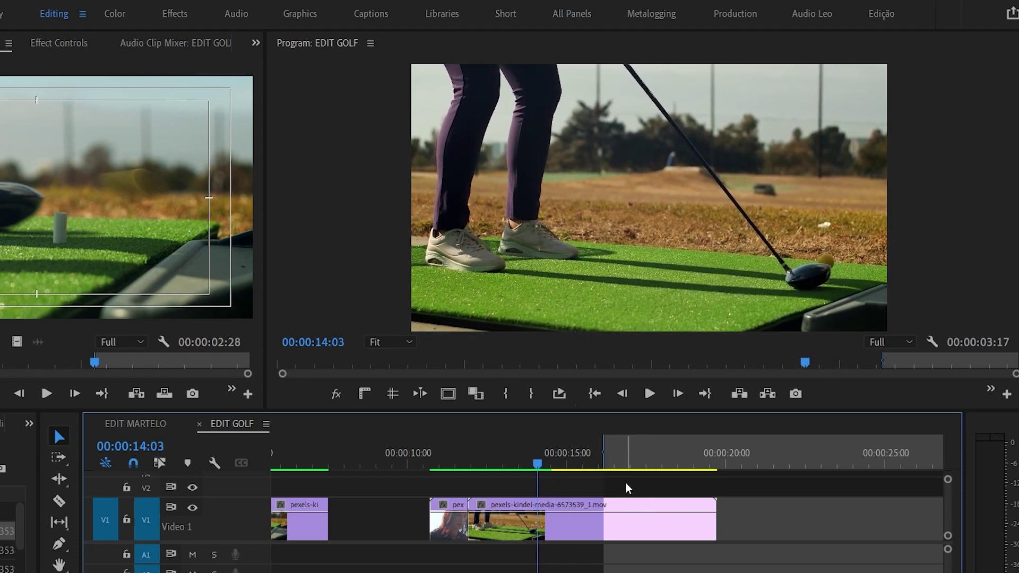
{"action": "key", "text": "Right"}
{"action": "key", "text": "Right"}
{"action": "key", "text": "Right"}
{"action": "key", "text": "Right"}
{"action": "key", "text": "Right"}
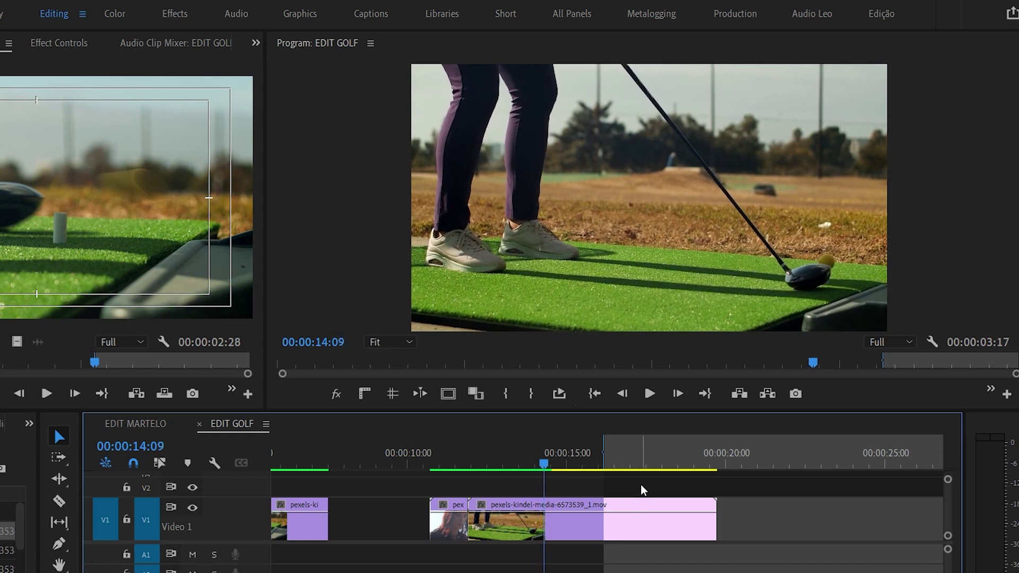
{"action": "key", "text": "Right"}
{"action": "key", "text": "Right"}
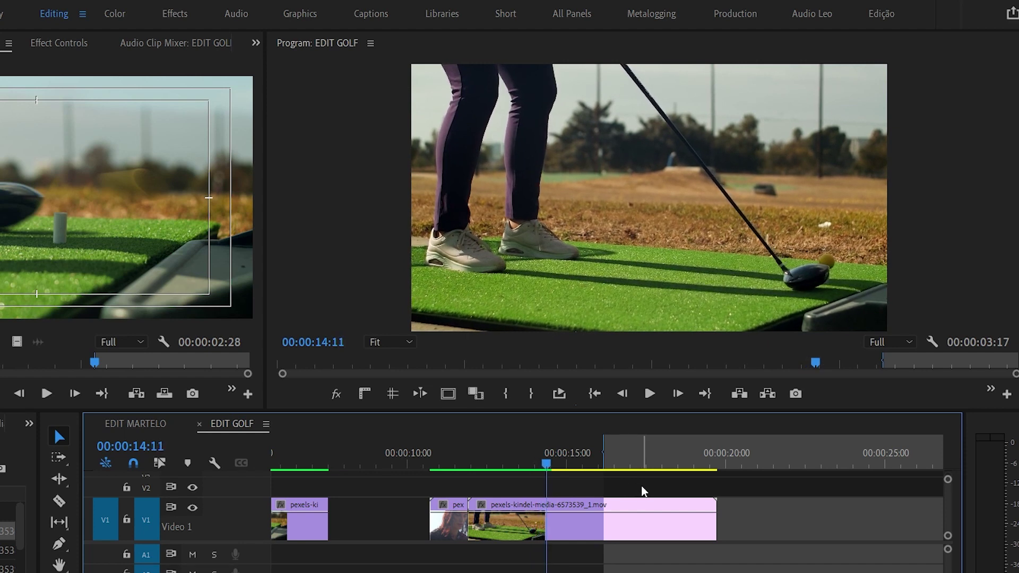
{"action": "key", "text": "Right"}
{"action": "key", "text": "Right"}
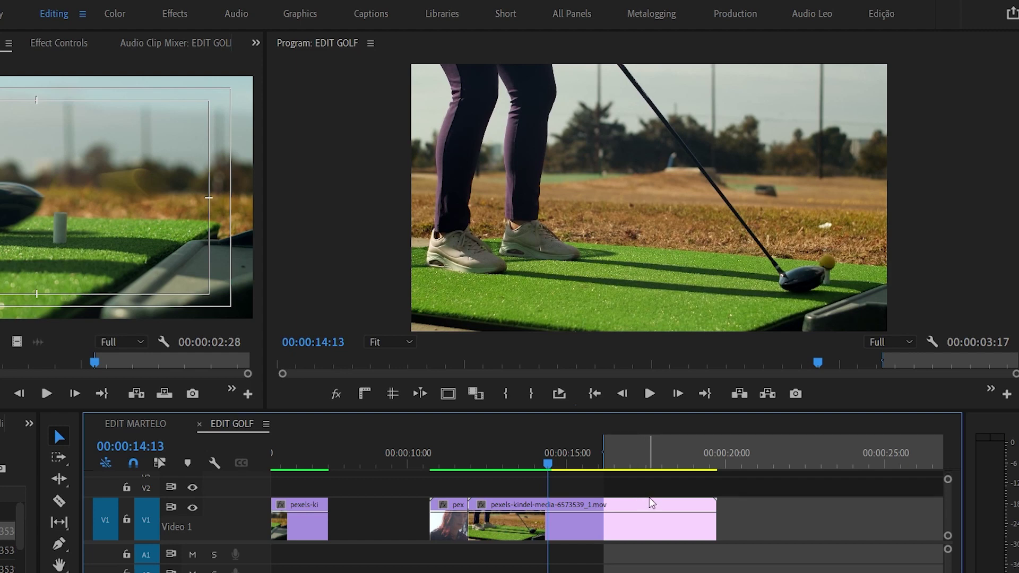
{"action": "key", "text": "i"}
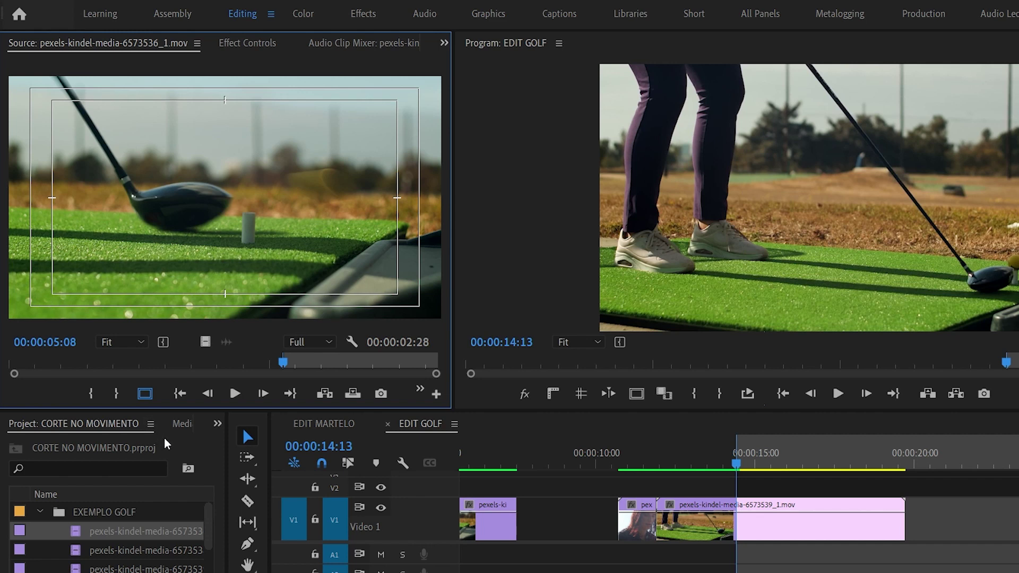
- Clear the close-up clip's In/Out marks and play it to review the club hitting the ball
{"action": "key", "text": "ctrl+shift+x"}
{"action": "mouse_move", "coordinate": [283, 362]}
{"action": "left_mouse_down"}
{"action": "mouse_move", "coordinate": [157, 344]}
{"action": "mouse_move", "coordinate": [179, 375]}
{"action": "mouse_move", "coordinate": [247, 427]}
{"action": "mouse_move", "coordinate": [158, 408]}
{"action": "mouse_move", "coordinate": [131, 417]}
{"action": "left_mouse_up"}
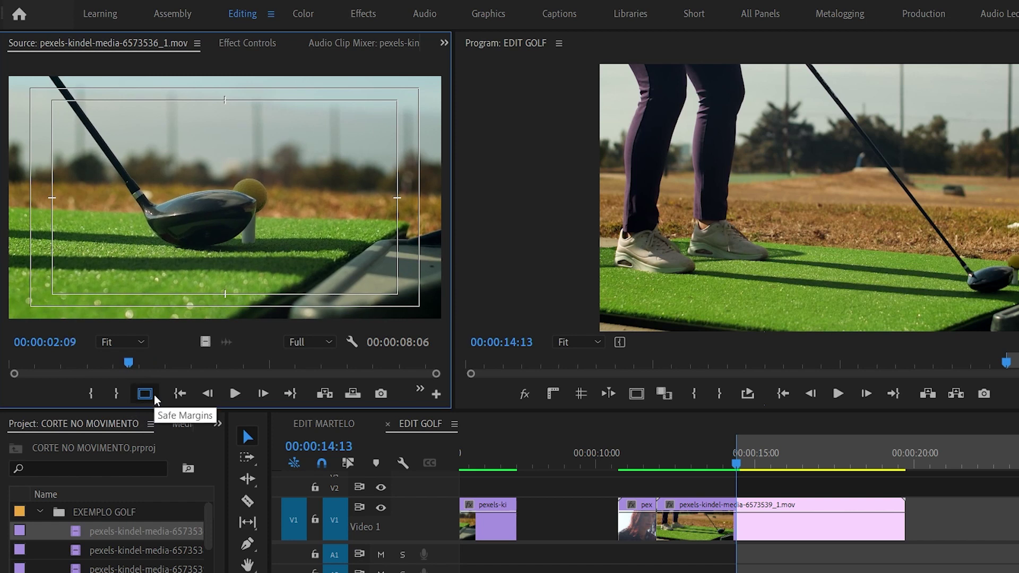
{"action": "key", "text": "space"}
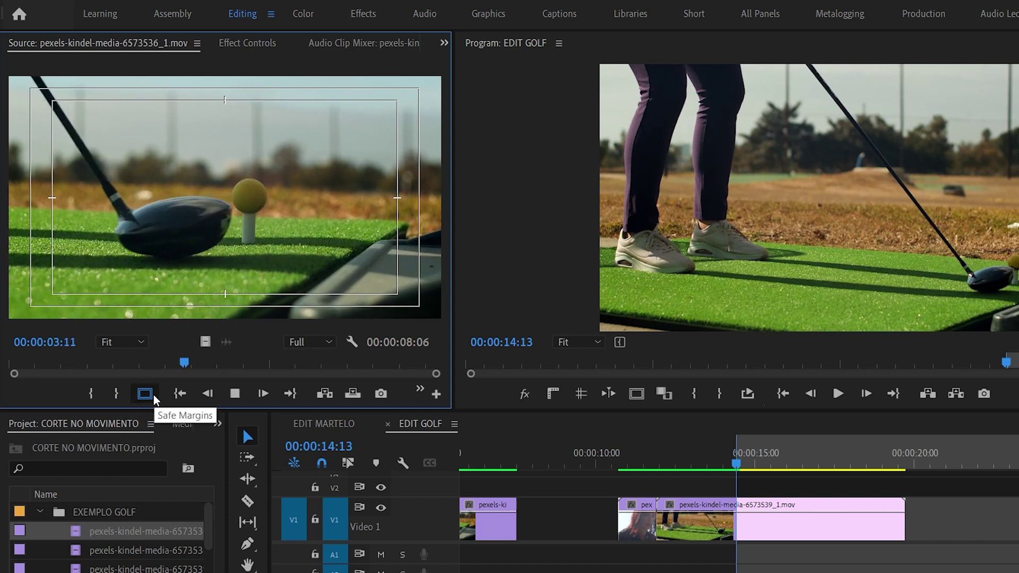
{"action": "key", "text": "space"}
{"action": "left_click", "coordinate": [136, 366]}
{"action": "key", "text": "space"}
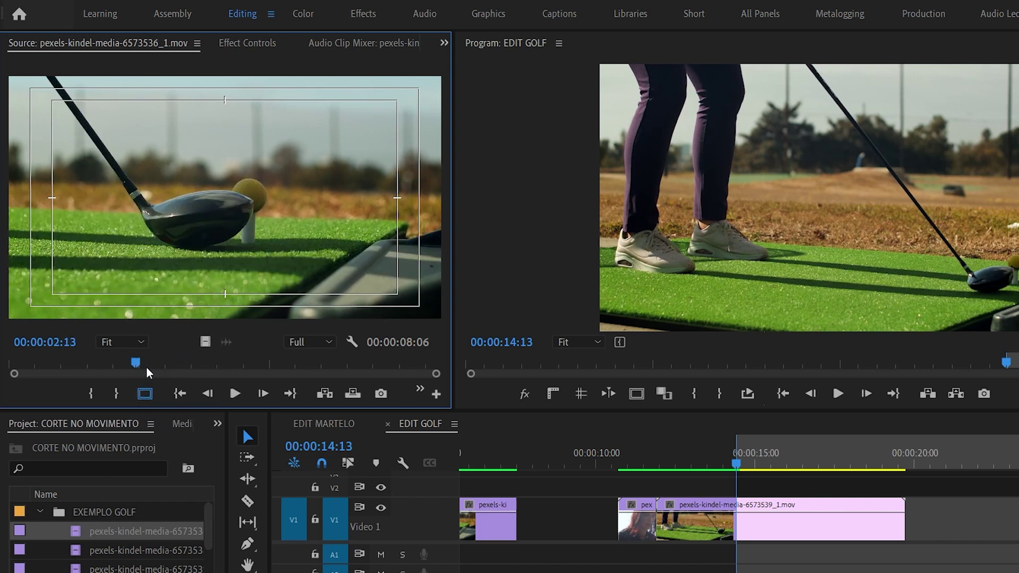
{"action": "key", "text": "space"}
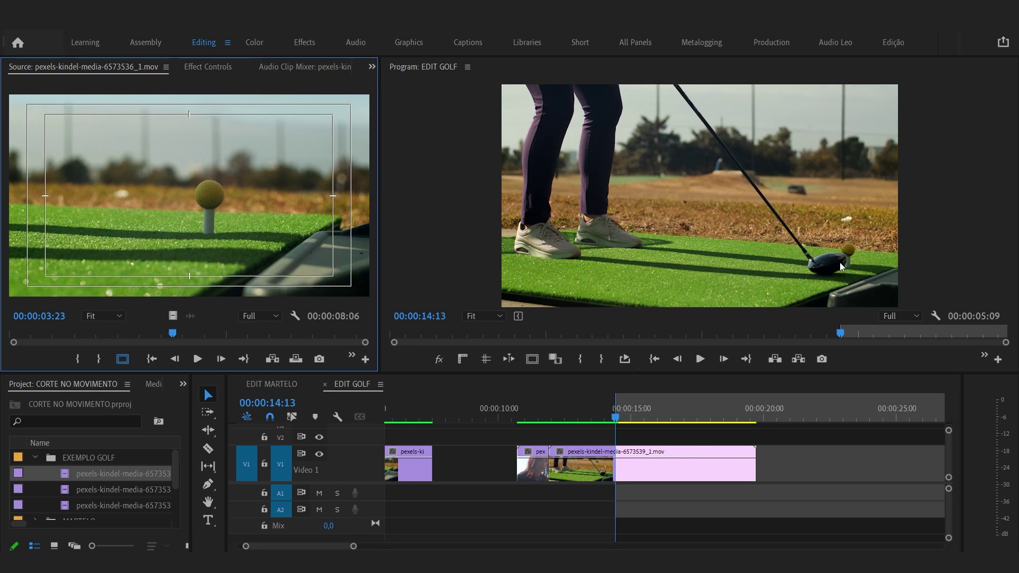
- Step the close-up to 00:00:03:09, where the club reaches the ball, and set its In point
{"action": "left_click_drag", "start_coordinate": [166, 336], "coordinate": [141, 341]}
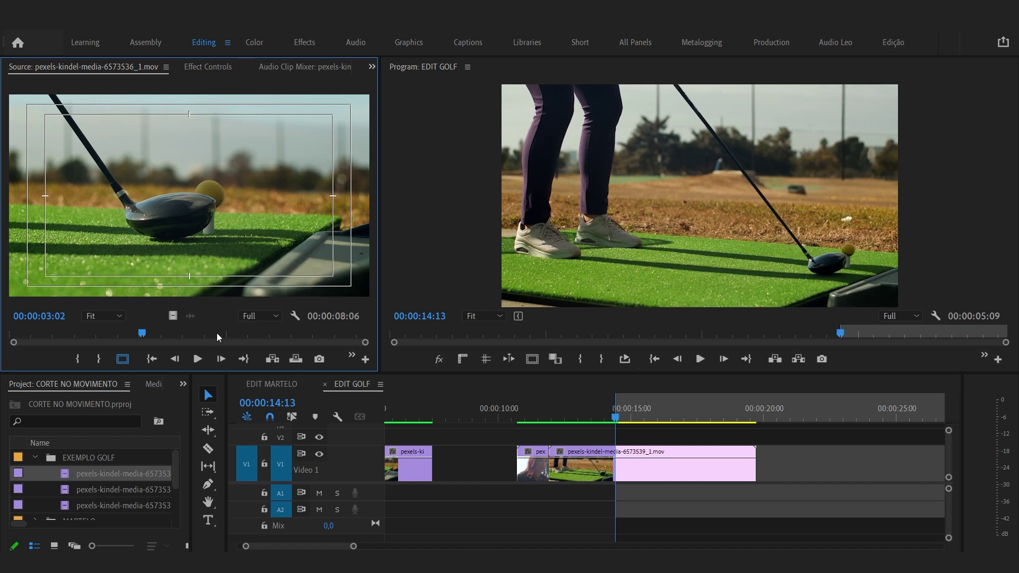
{"action": "key", "text": "Right"}
{"action": "key", "text": "Right"}
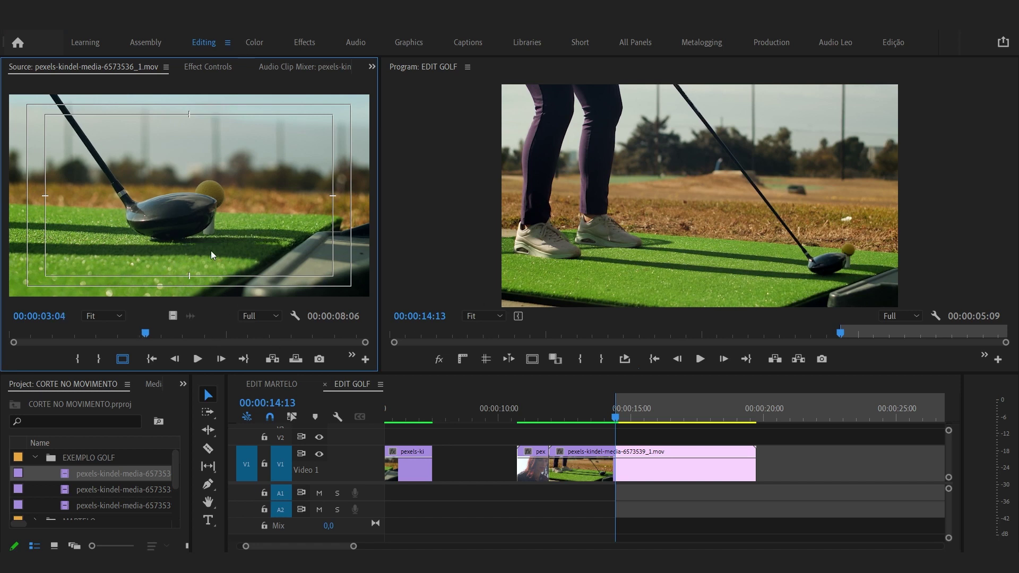
{"action": "key", "text": "Right"}
{"action": "key", "text": "Right"}
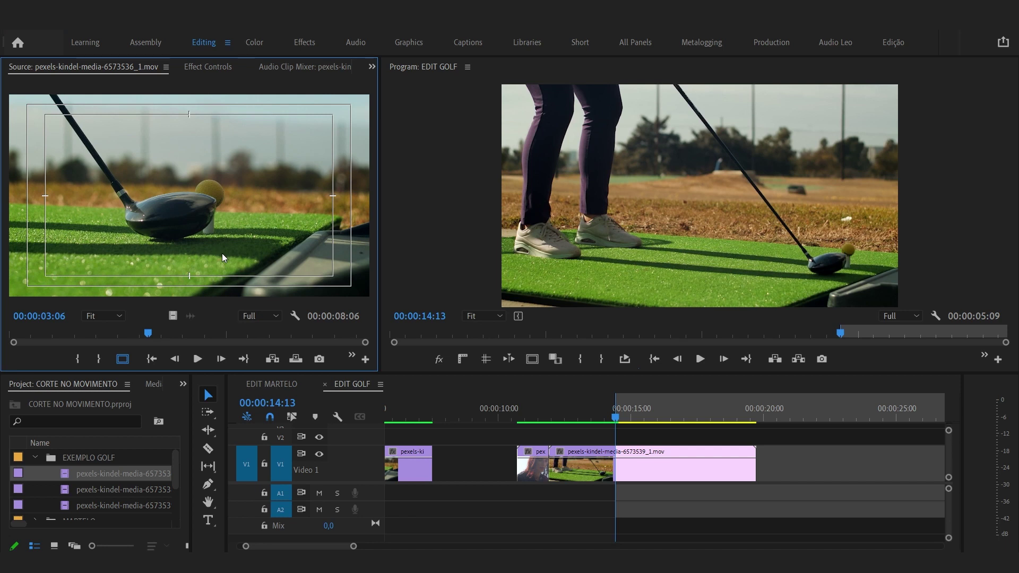
{"action": "key", "text": "Right"}
{"action": "key", "text": "Right"}
{"action": "key", "text": "Right"}
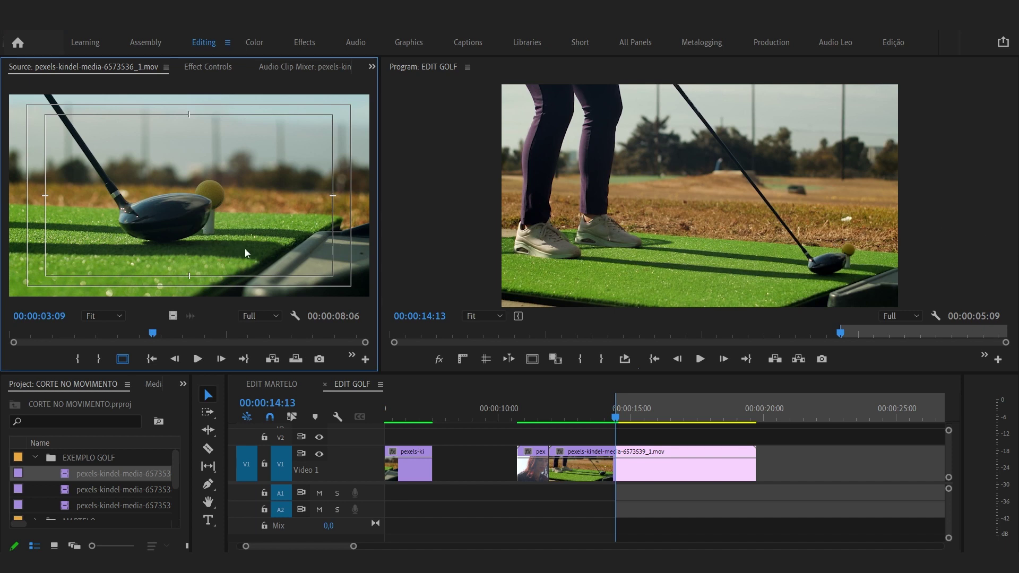
{"action": "key", "text": "i"}
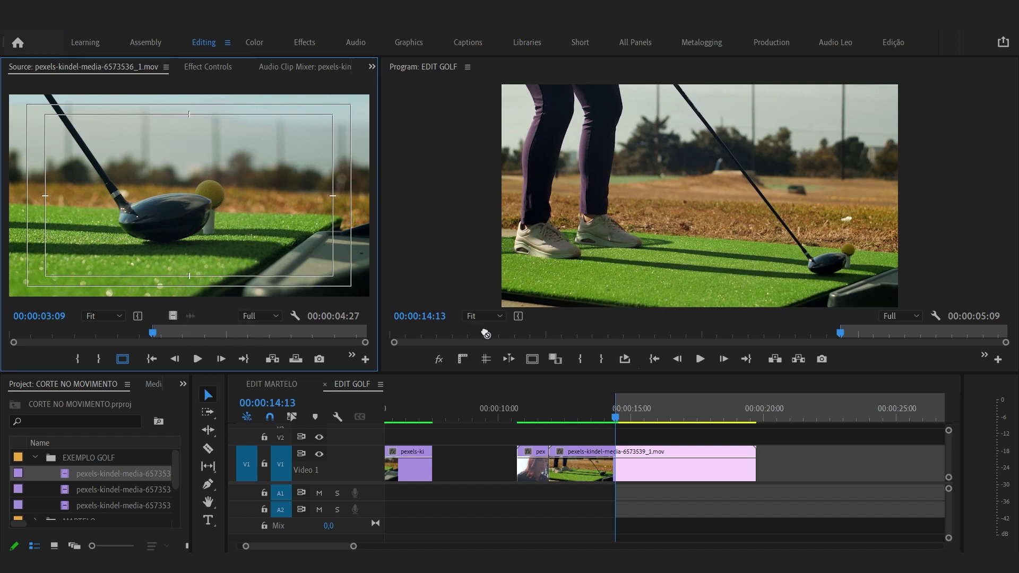
- Place the club-and-ball close-up on Video 1 at 14:13 and play across the new cut
{"action": "left_click_drag", "start_coordinate": [485, 333], "coordinate": [618, 460]}
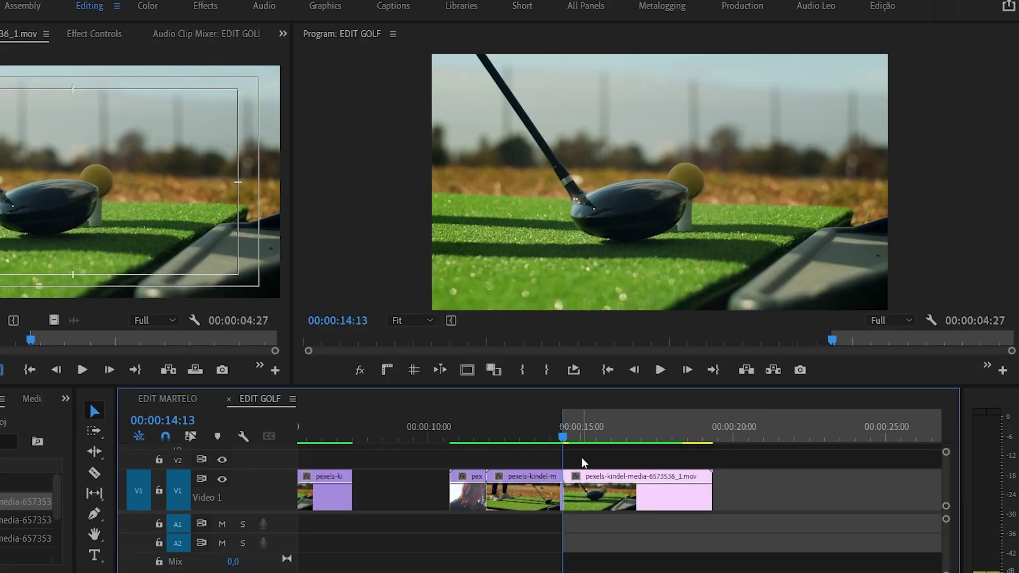
{"action": "left_click_drag", "start_coordinate": [550, 440], "coordinate": [535, 441]}
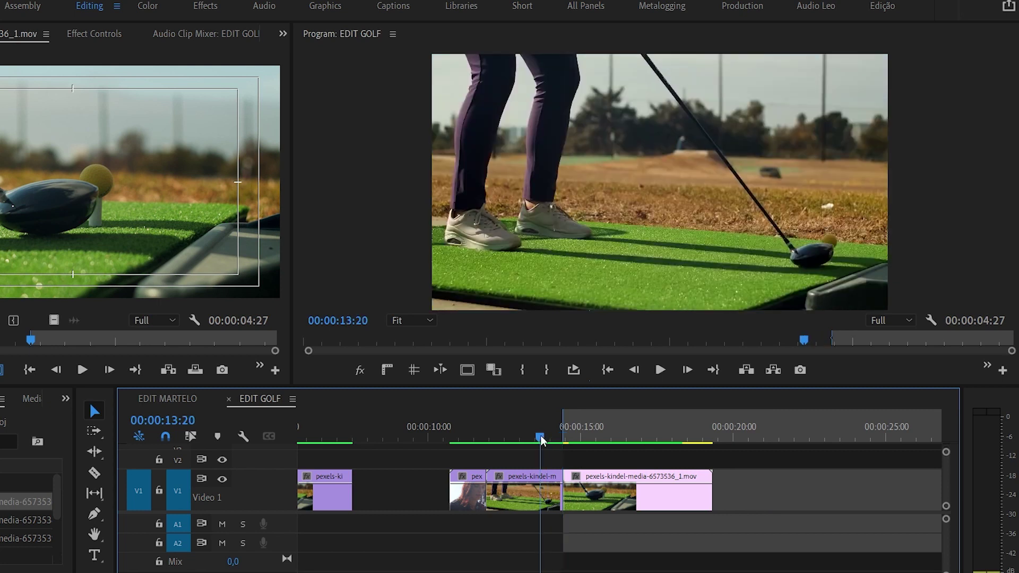
{"action": "key", "text": "space"}
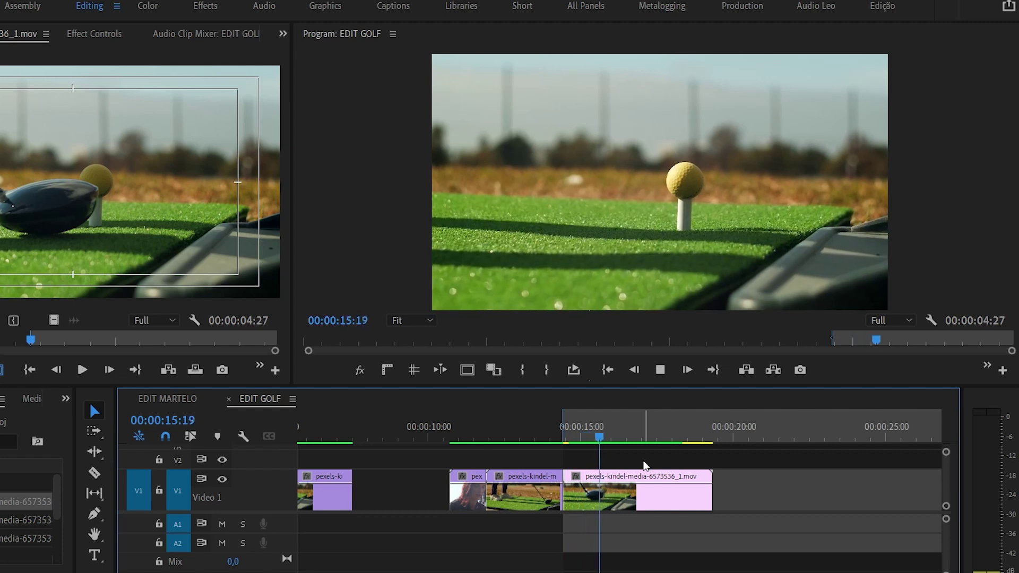
{"action": "left_click", "coordinate": [532, 441]}
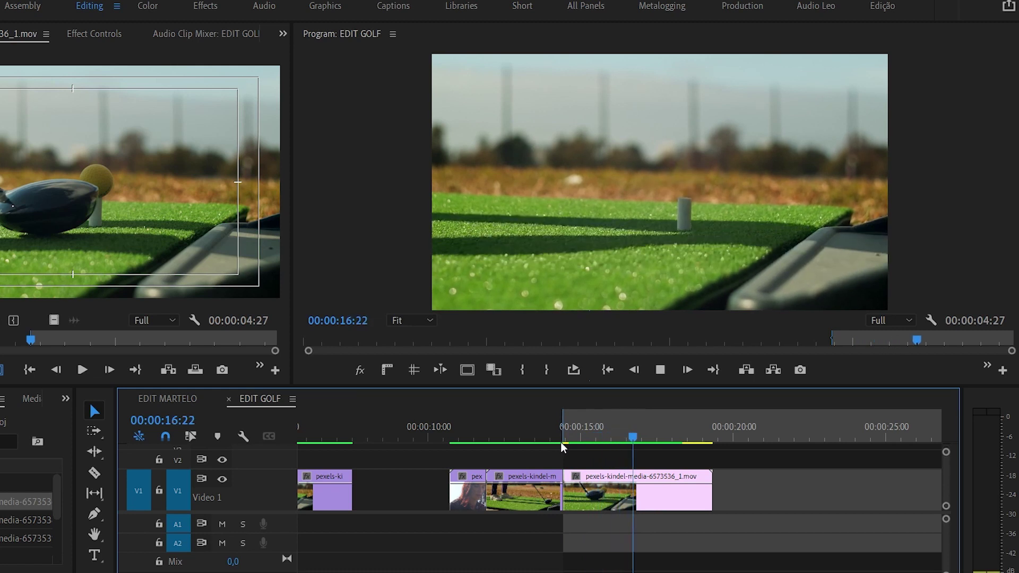
- Mark the sequence In point at 10:21 and move the playhead to about 16 seconds
{"action": "key", "text": "j"}
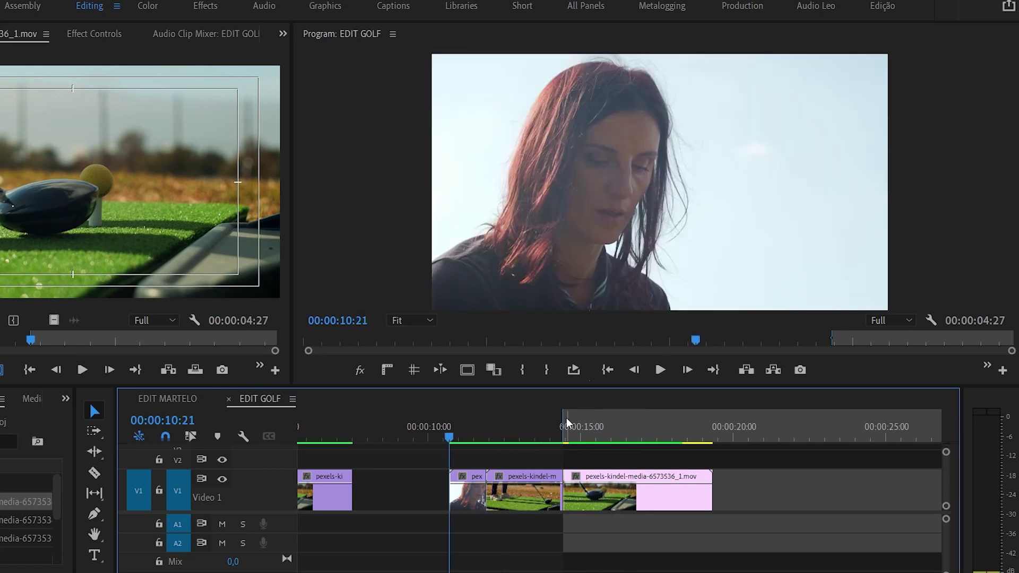
{"action": "key", "text": "i"}
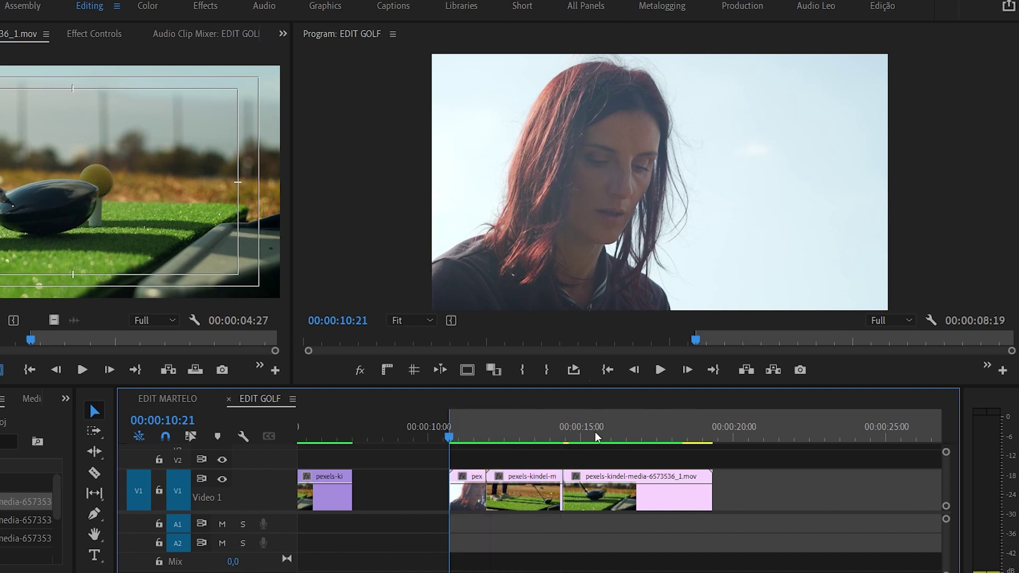
{"action": "left_click", "coordinate": [614, 438]}
{"action": "left_click", "coordinate": [627, 439]}
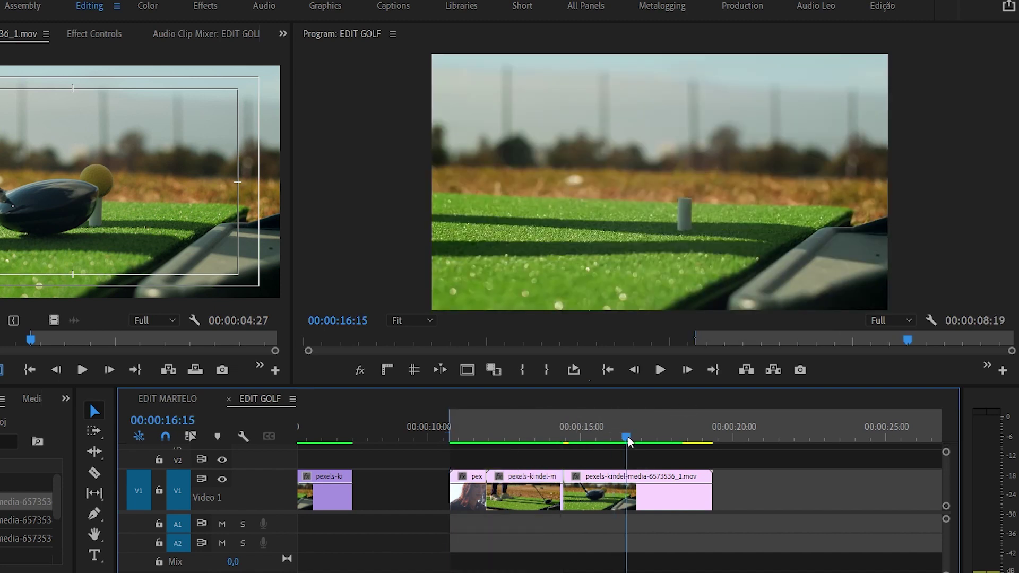
- Set the sequence Out point near 16 seconds, then review from the start to the 11:00 edit
{"action": "key", "text": "o"}
{"action": "left_click", "coordinate": [468, 438]}
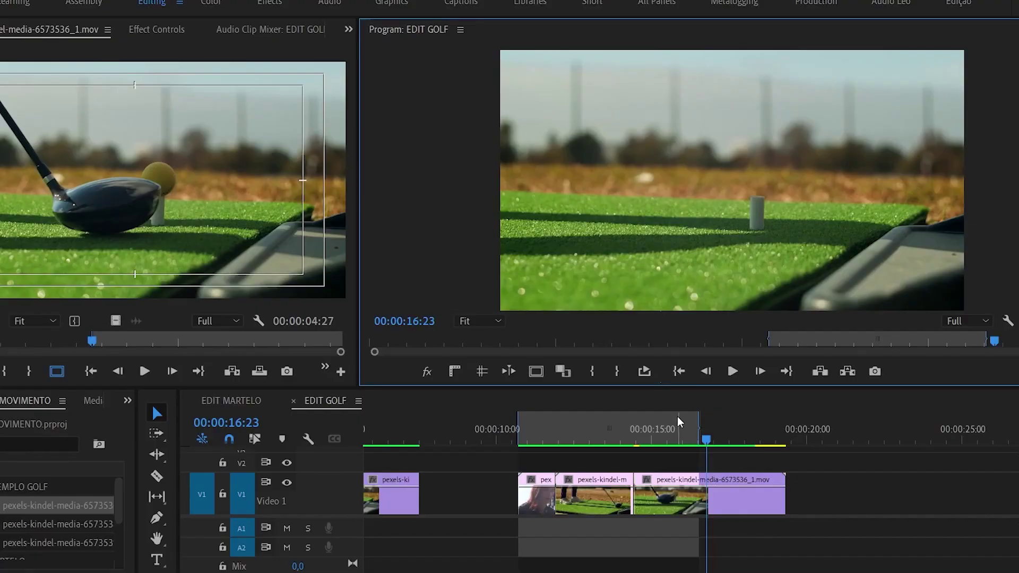
{"action": "left_click", "coordinate": [643, 439]}
{"action": "key", "text": "minus"}
{"action": "key", "text": "Home"}
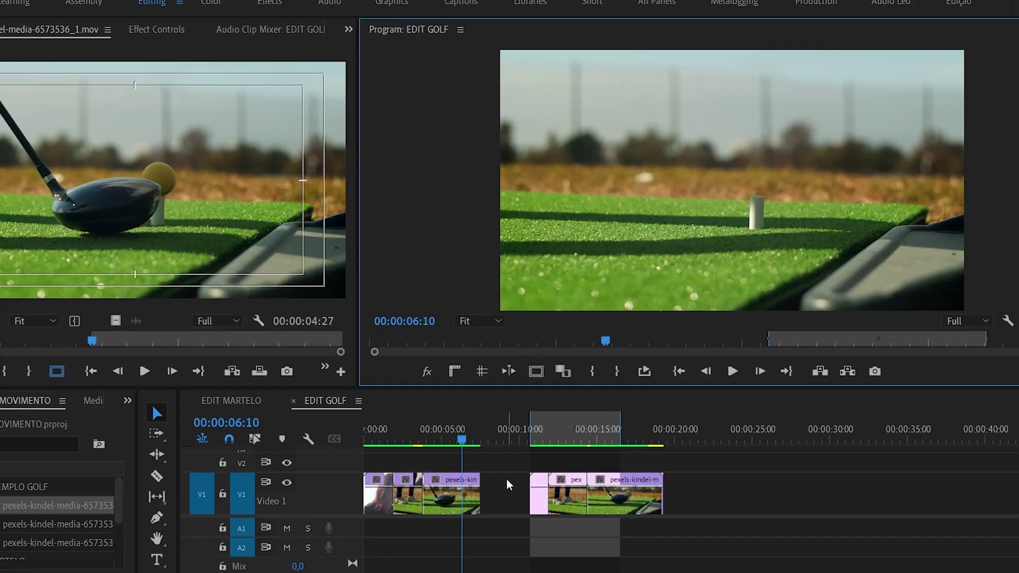
{"action": "key", "text": "Down"}
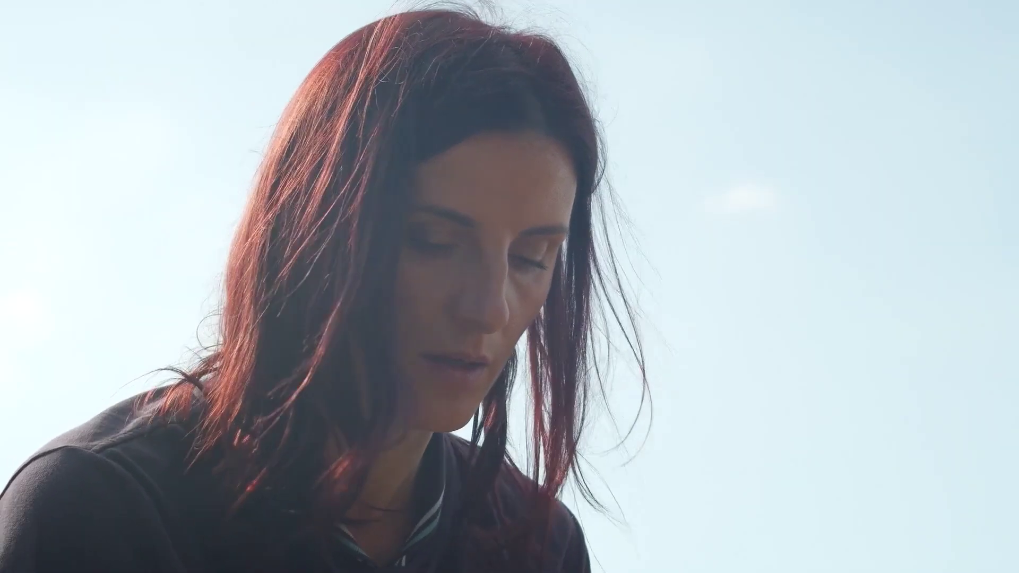